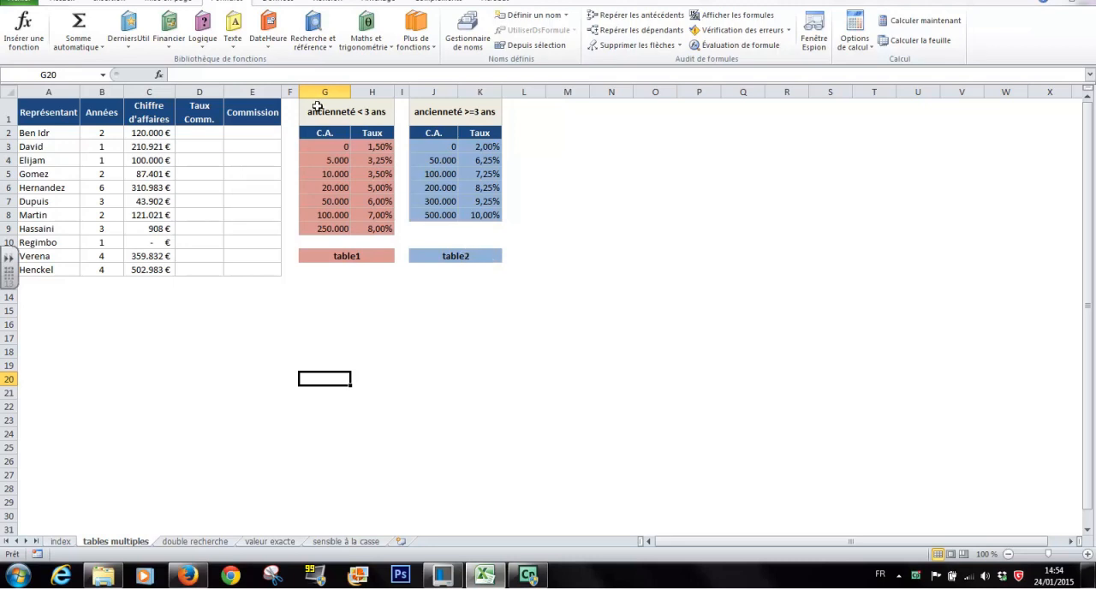
Step: Define the name table1 for the rate range G3:H9 (seniority under 3 years)
{"action": "left_click", "coordinate": [329, 147]}
{"action": "left_click_drag", "start_coordinate": [329, 147], "coordinate": [380, 223]}
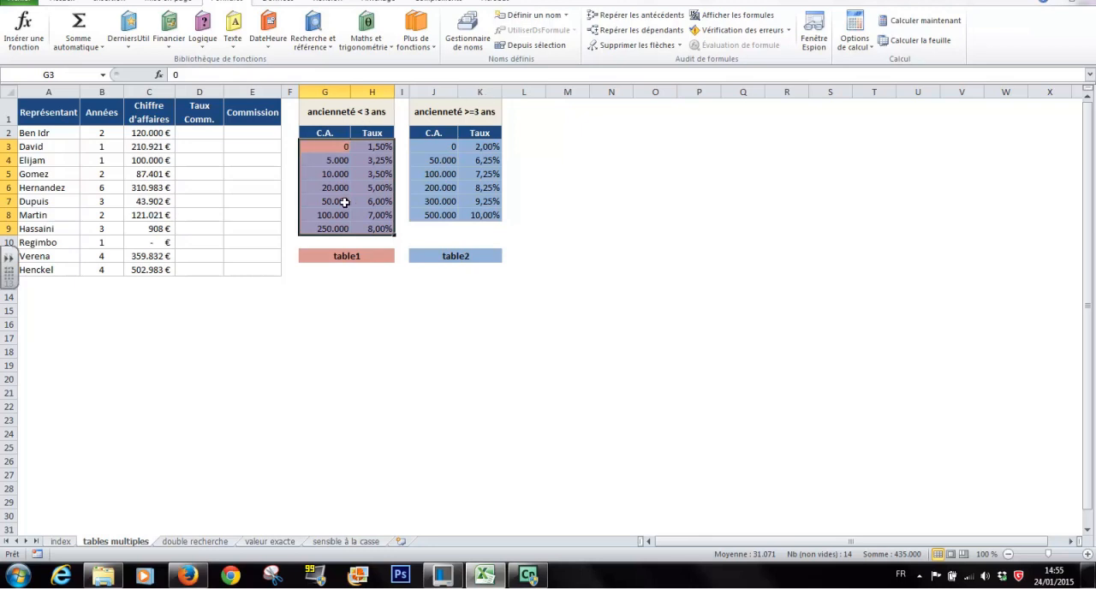
{"action": "left_click", "coordinate": [545, 17]}
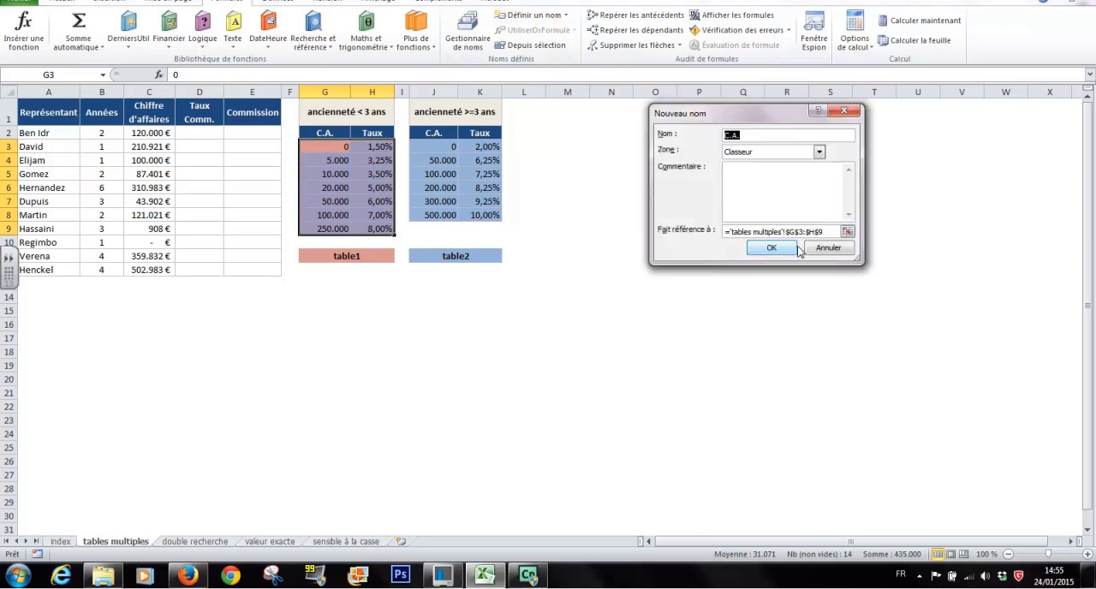
{"action": "type", "text": "table1"}
{"action": "left_click", "coordinate": [785, 248]}
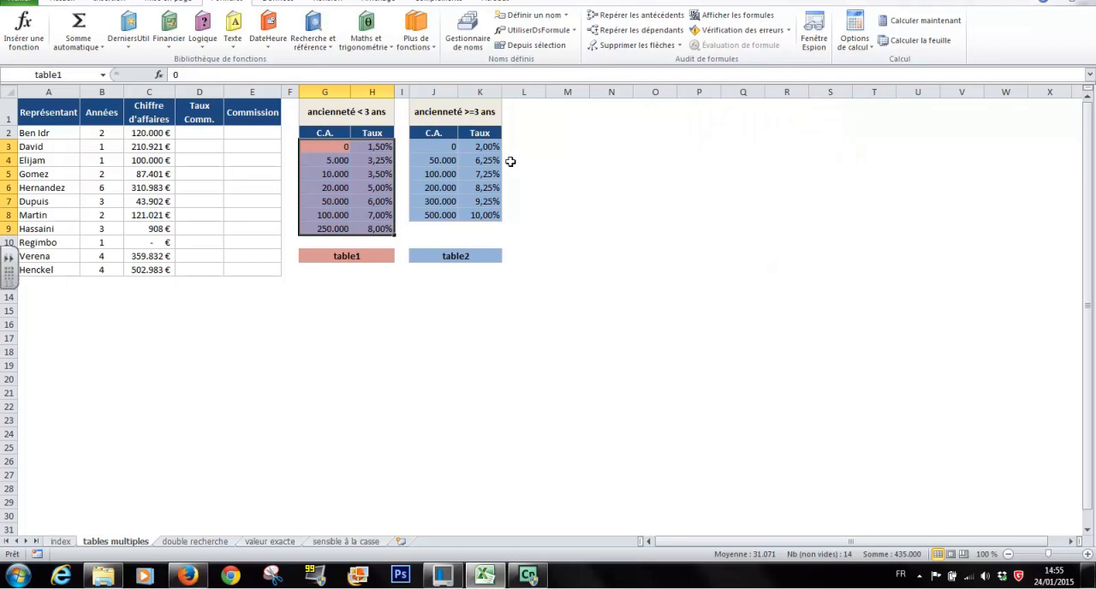
Step: Define the name table2 for the rate range J3:K8 (seniority of 3 years or more)
{"action": "left_click_drag", "start_coordinate": [433, 146], "coordinate": [486, 215]}
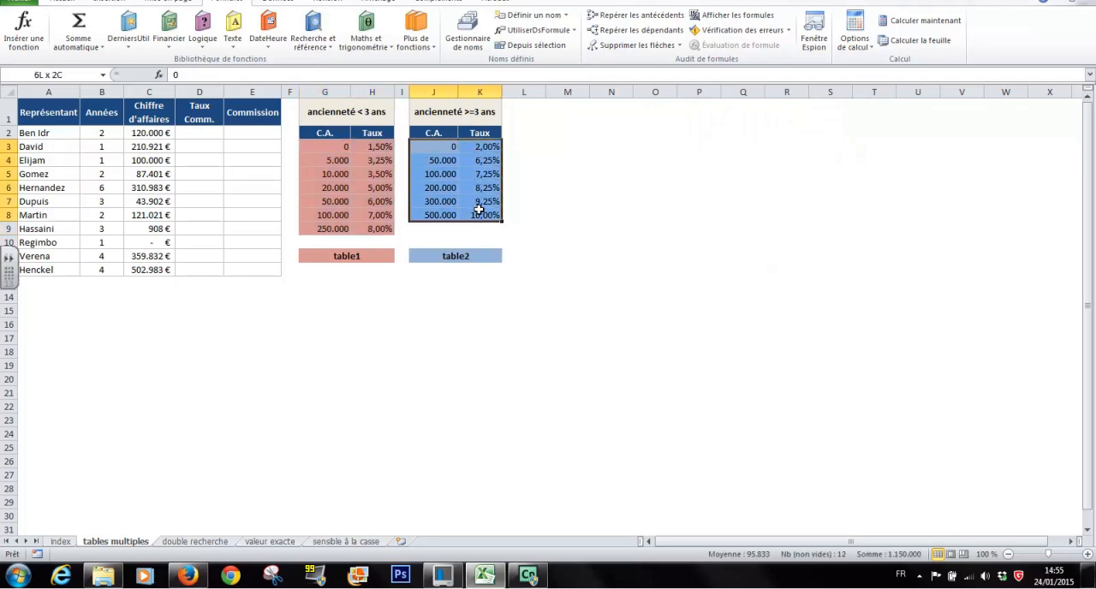
{"action": "left_click", "coordinate": [536, 17]}
{"action": "type", "text": "t"}
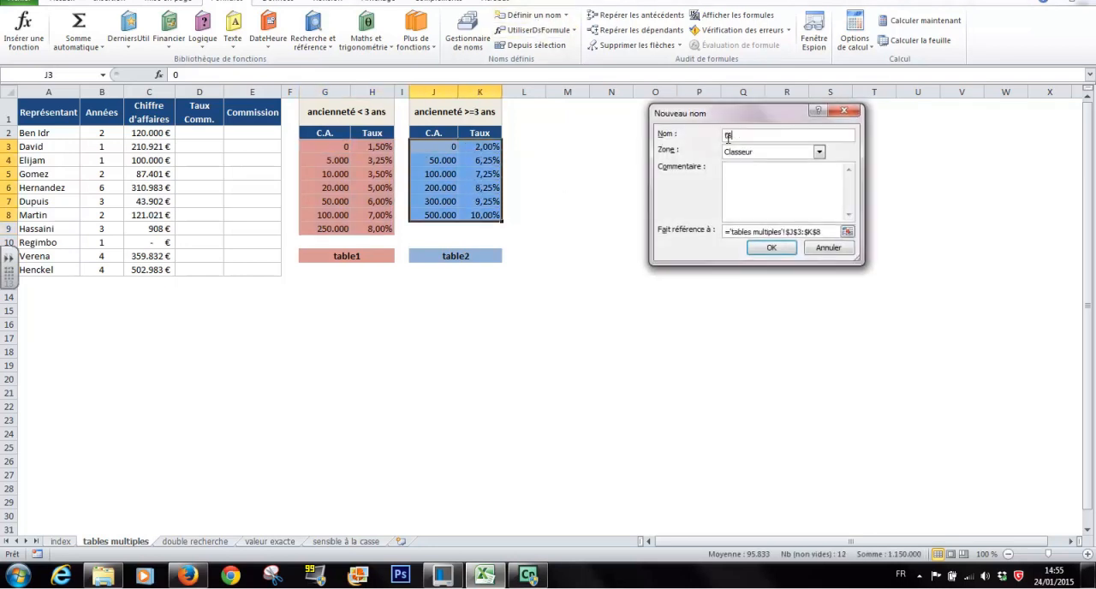
{"action": "type", "text": "able2"}
{"action": "left_click", "coordinate": [770, 247]}
{"action": "left_click", "coordinate": [451, 327]}
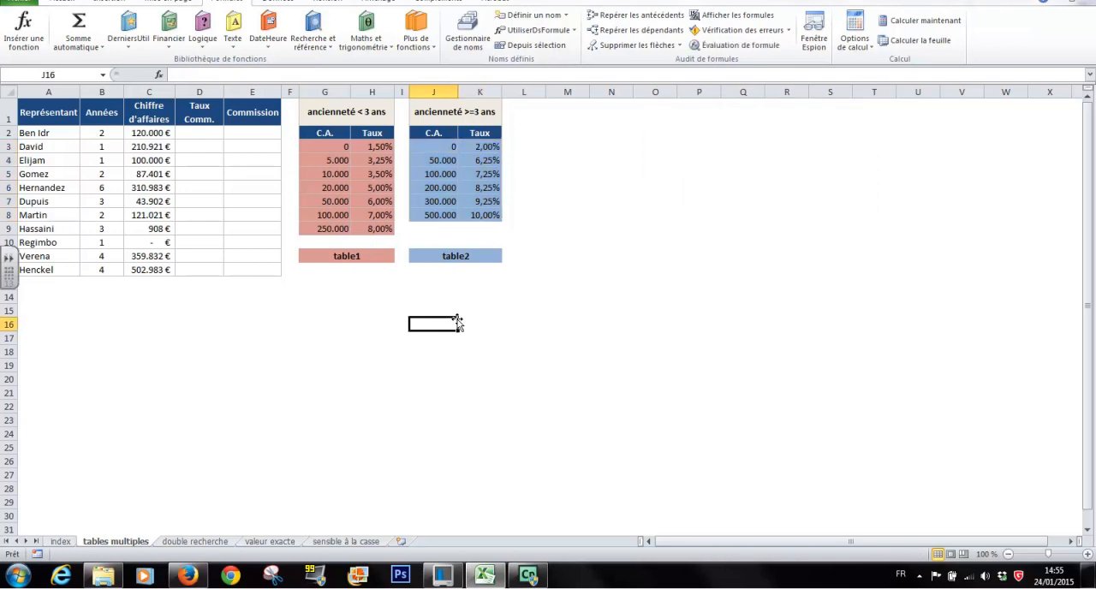
Step: Check in the name manager which cell ranges table1 and table2 refer to
{"action": "left_click", "coordinate": [466, 36]}
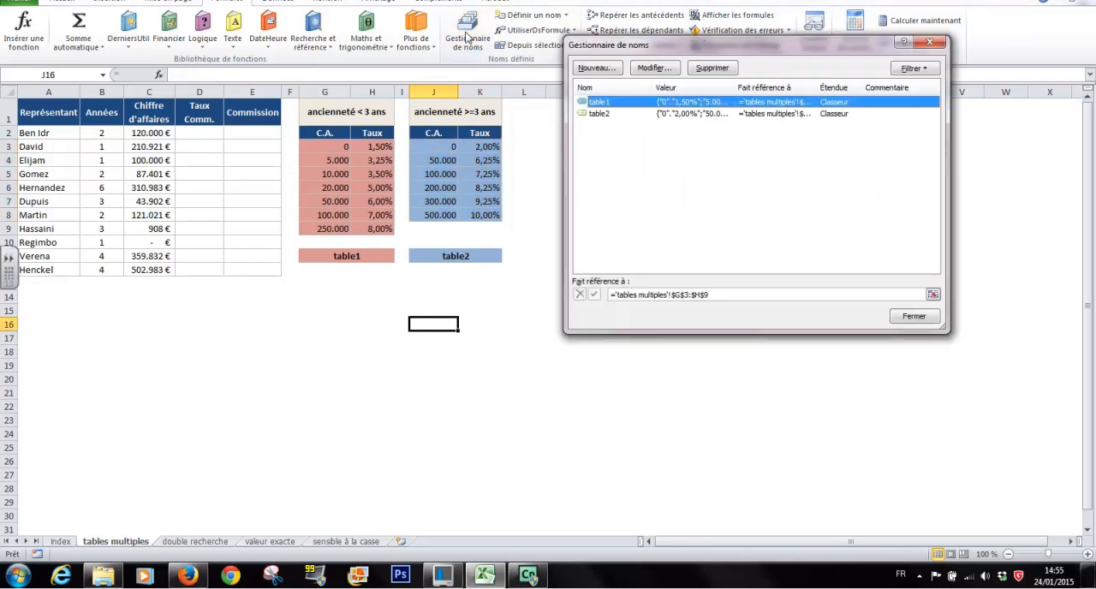
{"action": "left_click", "coordinate": [599, 114]}
{"action": "left_click", "coordinate": [600, 103]}
{"action": "left_click", "coordinate": [603, 116]}
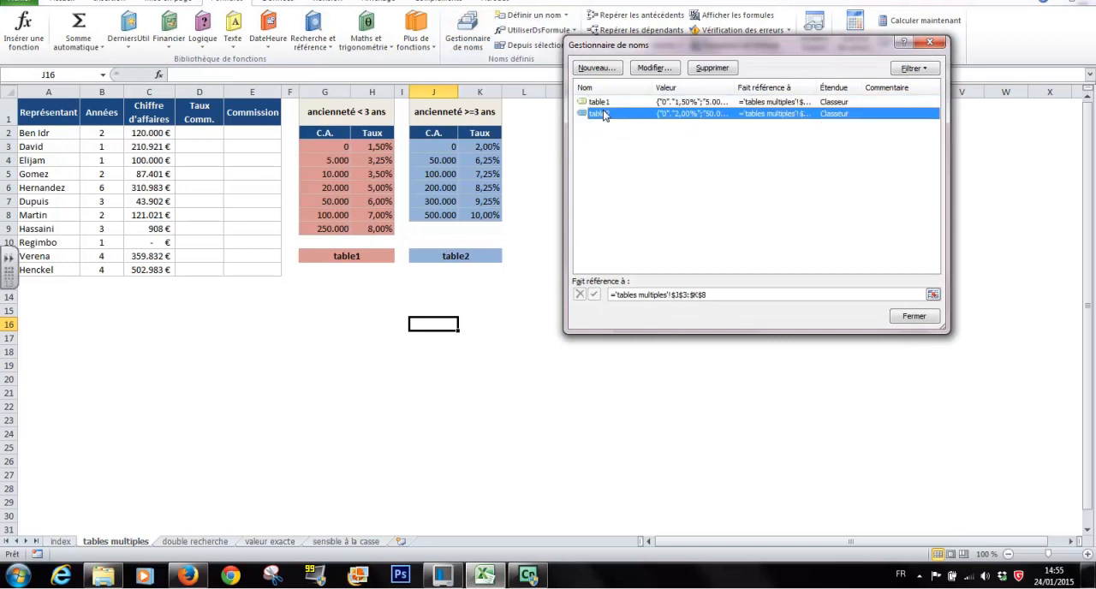
{"action": "left_click", "coordinate": [606, 117]}
{"action": "left_click", "coordinate": [604, 104]}
{"action": "left_click", "coordinate": [604, 114]}
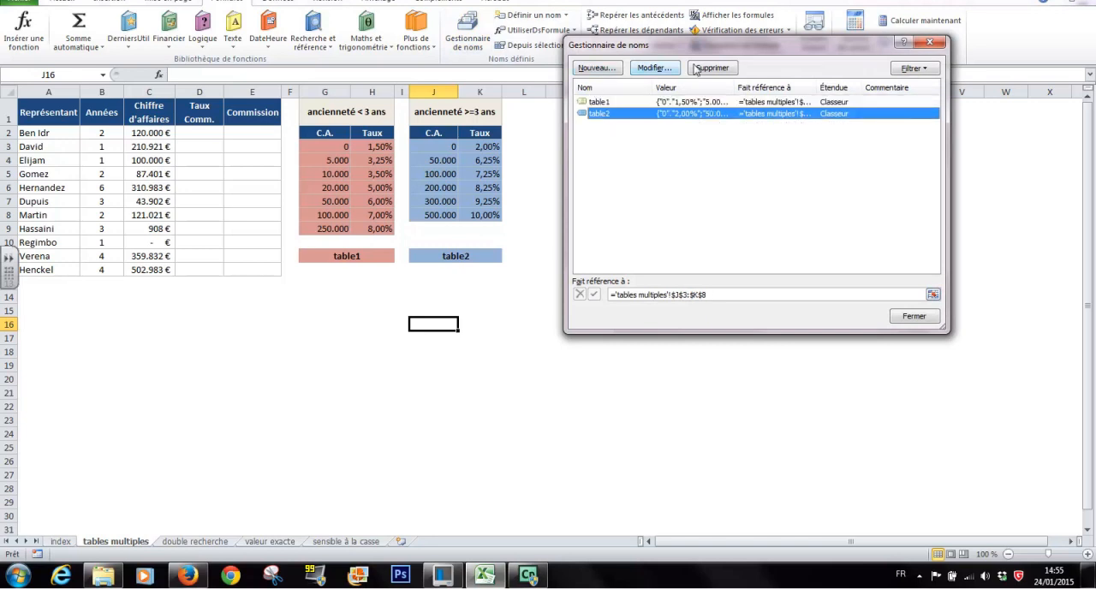
{"action": "left_click", "coordinate": [609, 104]}
{"action": "left_click", "coordinate": [602, 114]}
{"action": "left_click", "coordinate": [917, 316]}
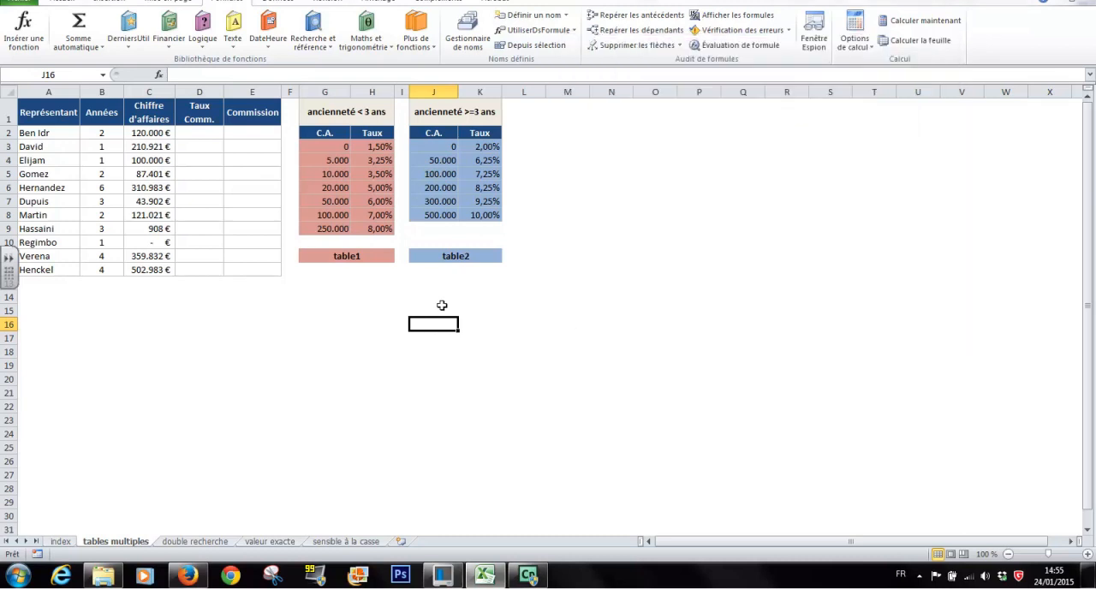
Step: Insert a RECHERCHEV function in D2 with C2 as the lookup value
{"action": "left_click", "coordinate": [198, 132]}
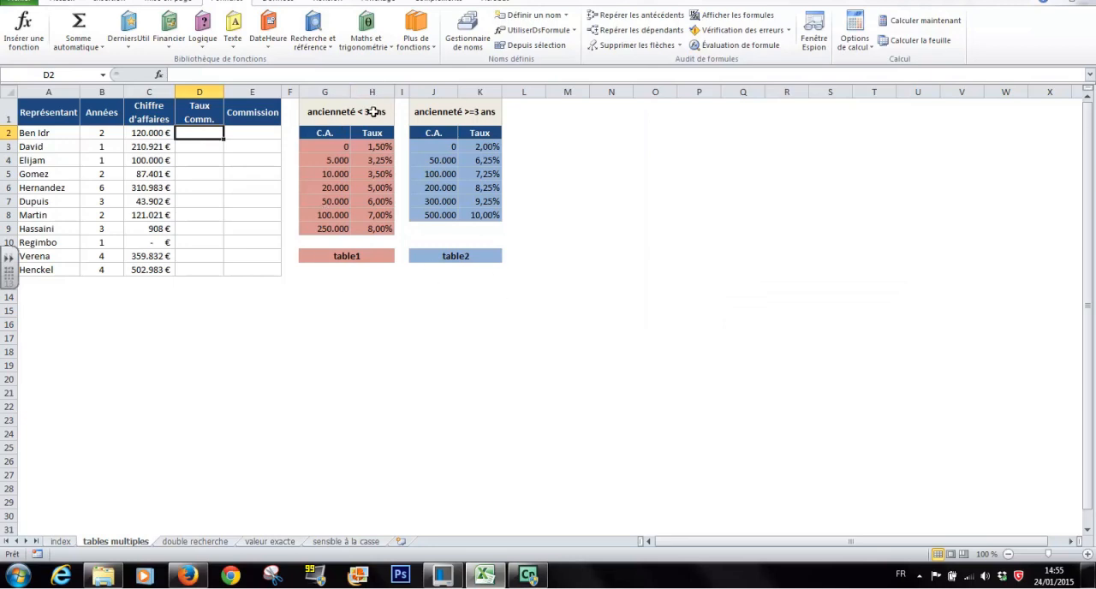
{"action": "left_click", "coordinate": [329, 47]}
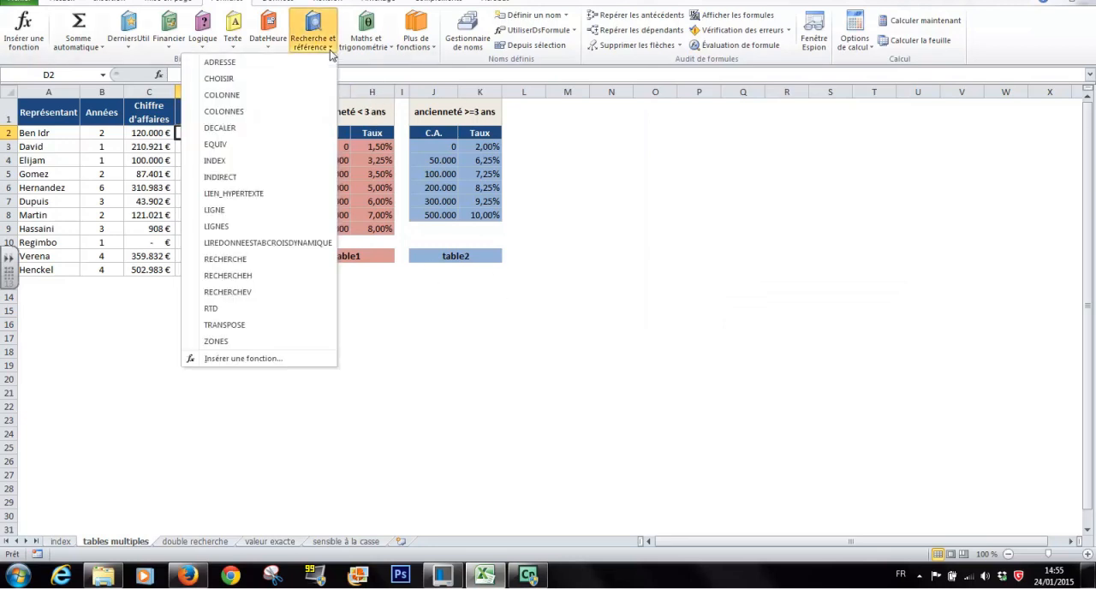
{"action": "left_click", "coordinate": [255, 292]}
{"action": "left_click_drag", "start_coordinate": [690, 83], "coordinate": [489, 86]}
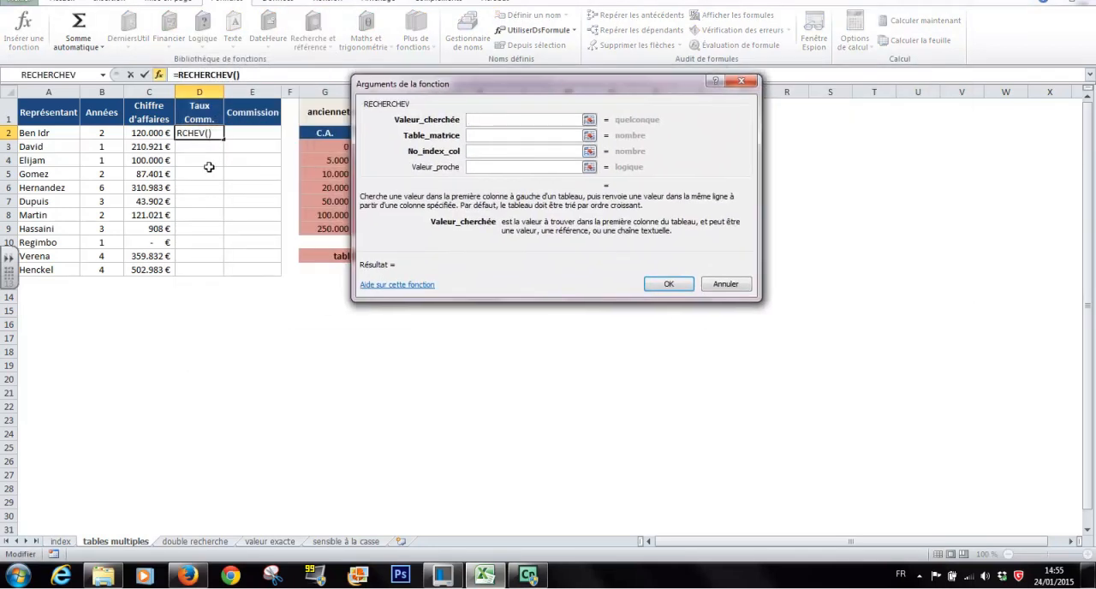
{"action": "left_click", "coordinate": [153, 133]}
{"action": "left_click_drag", "start_coordinate": [454, 85], "coordinate": [635, 118]}
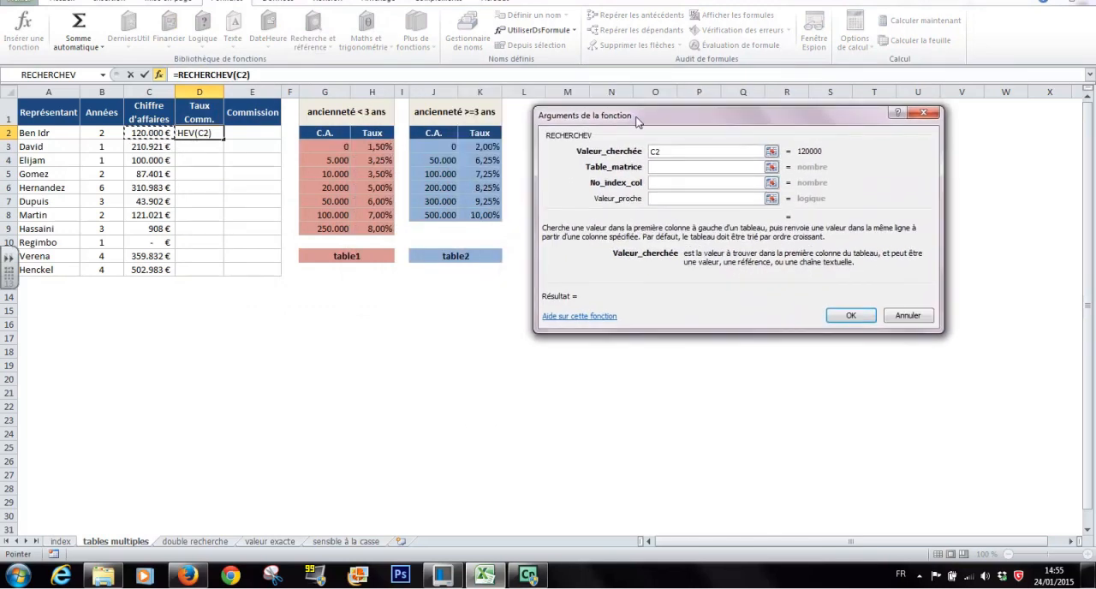
Step: Set the Table_matrice argument to si(B2<3;table1;table2) so seniority decides which rate table is searched
{"action": "left_click", "coordinate": [680, 168]}
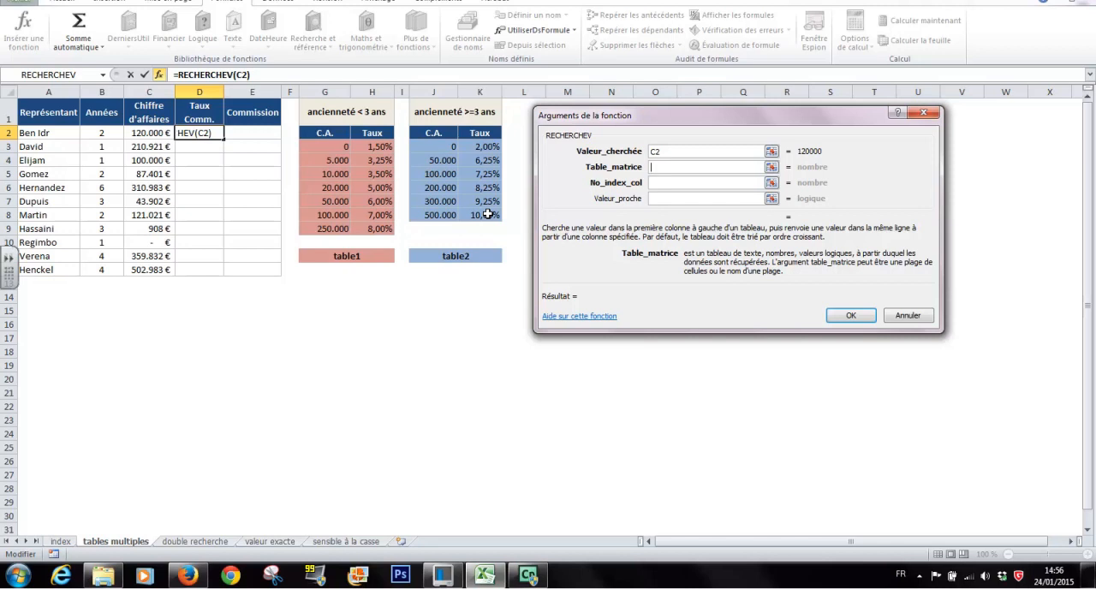
{"action": "type", "text": "si+"}
{"action": "left_click", "coordinate": [102, 136]}
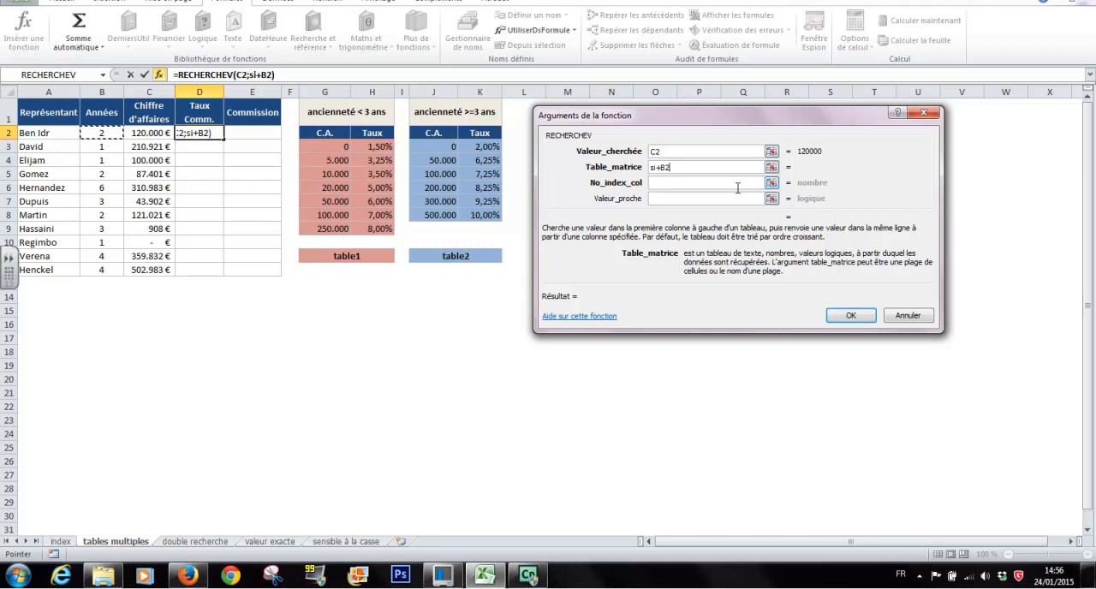
{"action": "type", "text": "<3"}
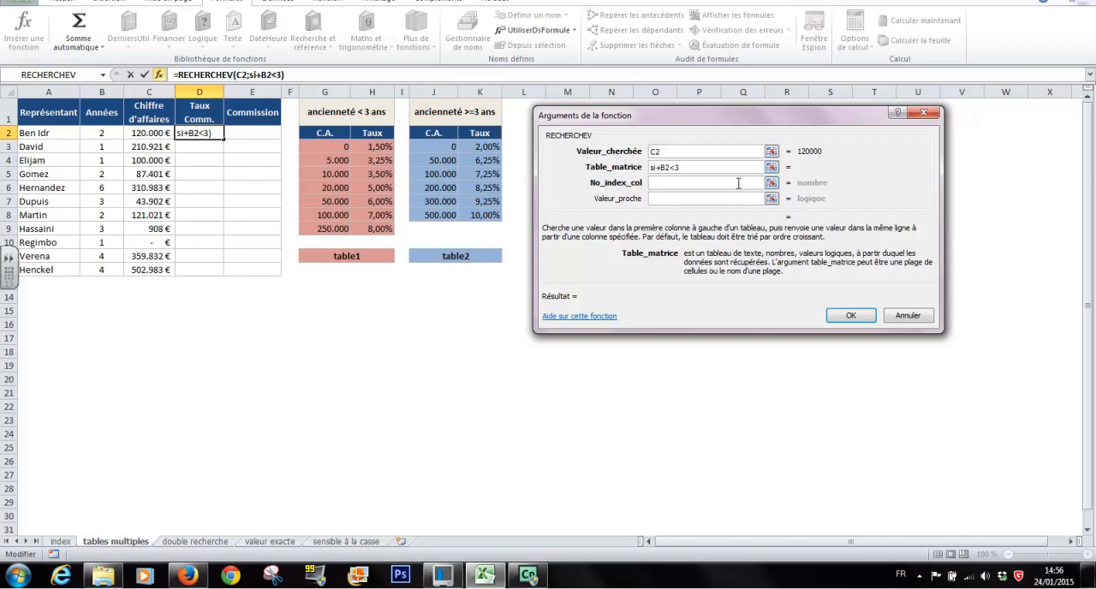
{"action": "key", "text": "BackSpace"}
{"action": "type", "text": "("}
{"action": "type", "text": ";table1"}
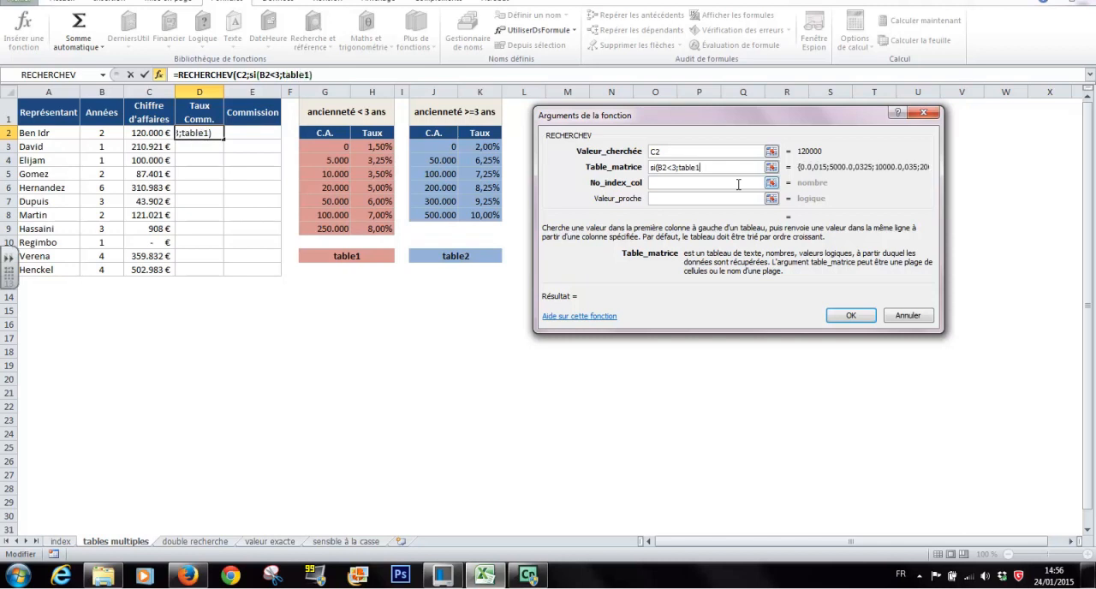
{"action": "type", "text": ";table2)"}
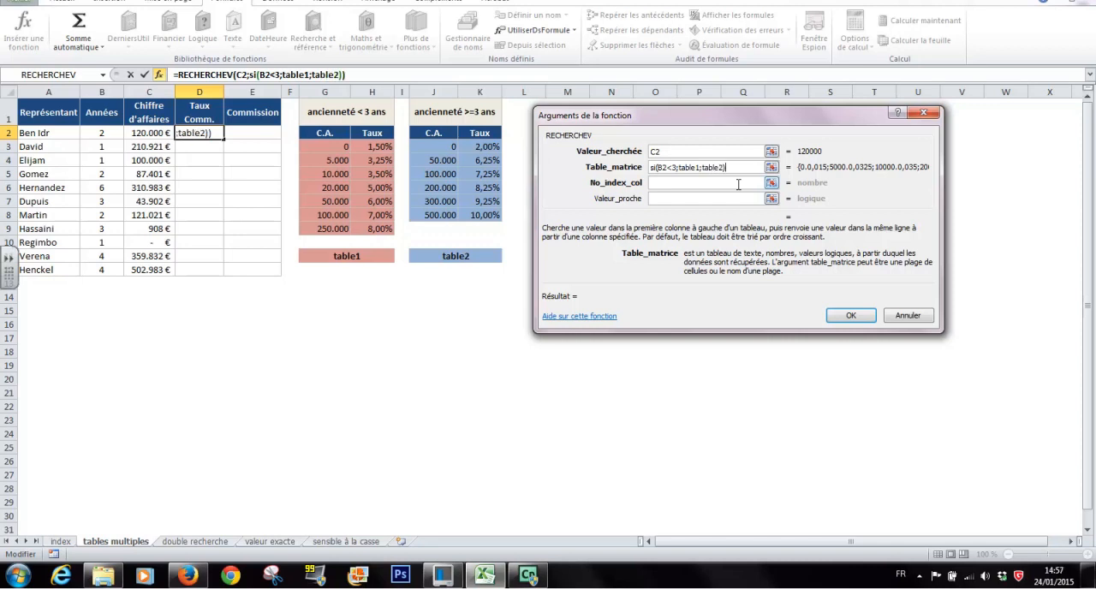
Step: Complete the RECHERCHEV function with column index 2 and Valeur_proche set to vrai
{"action": "left_click", "coordinate": [695, 154]}
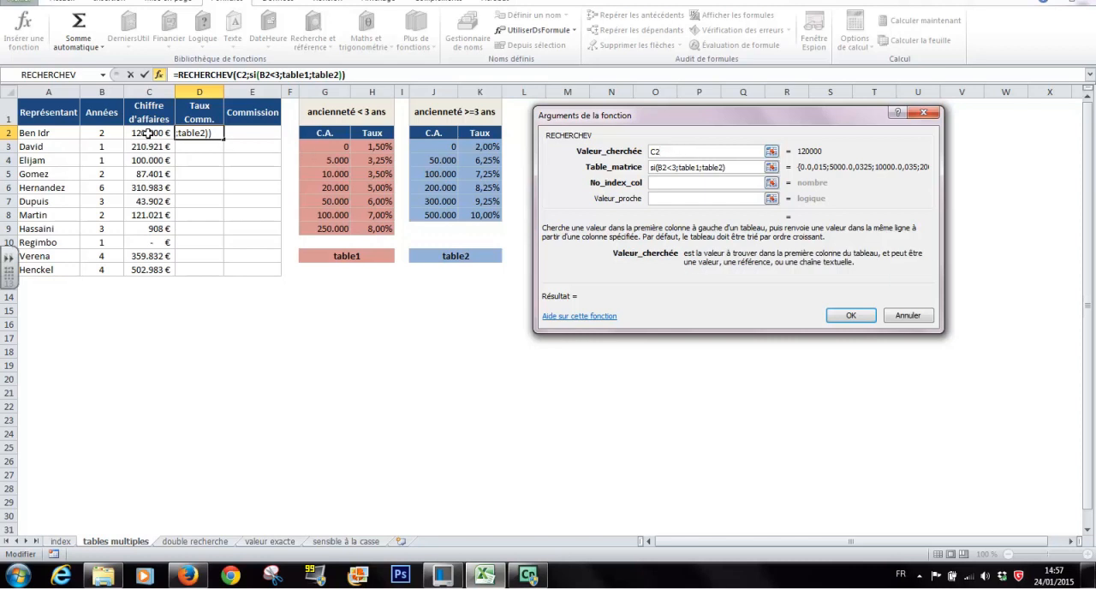
{"action": "left_click", "coordinate": [673, 167]}
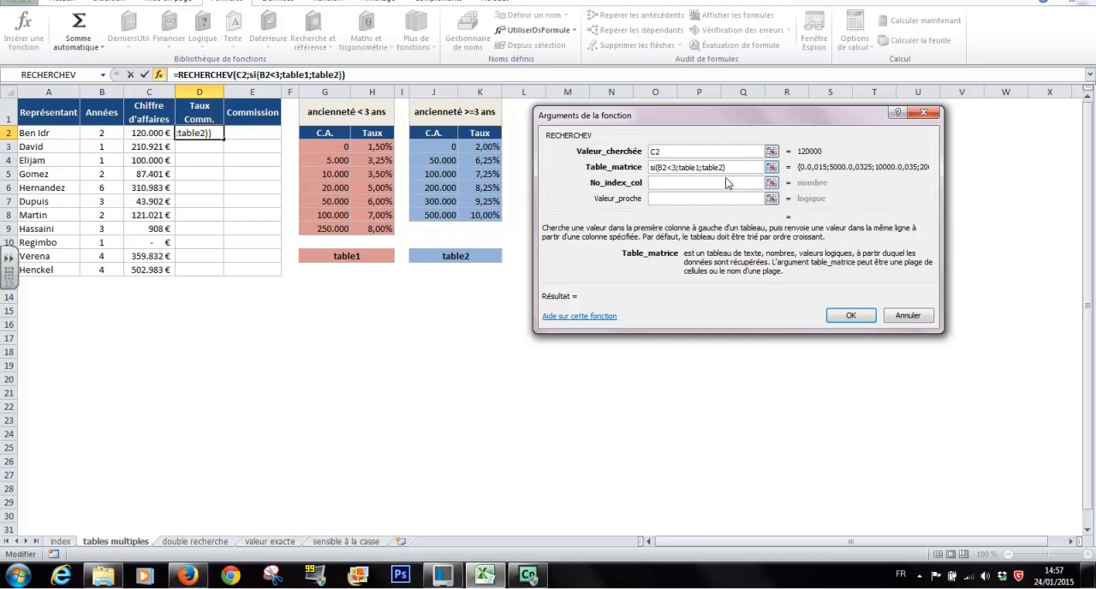
{"action": "left_click", "coordinate": [673, 183]}
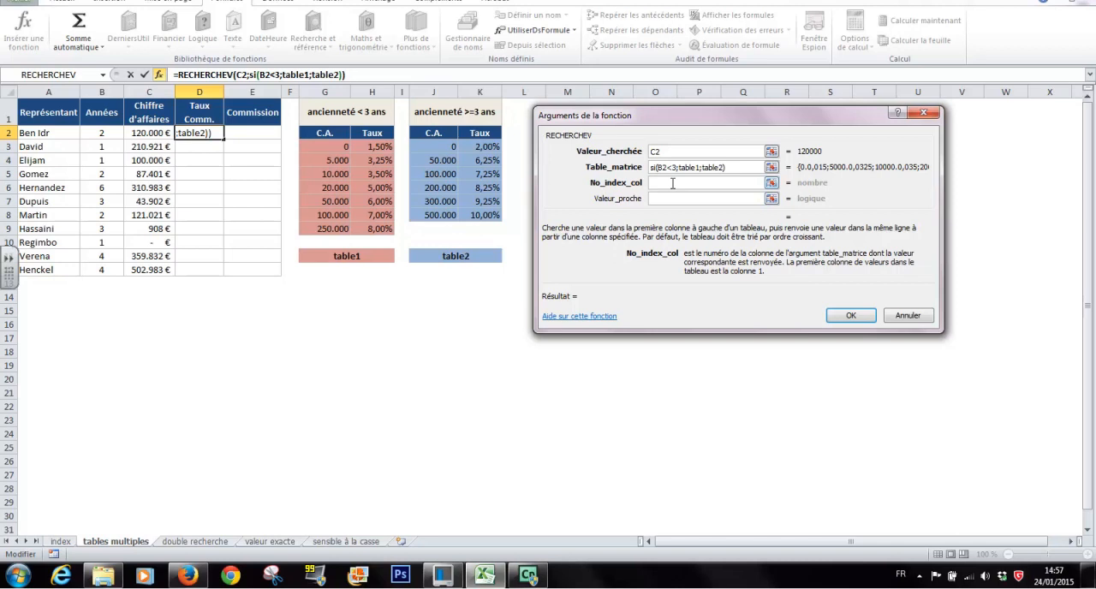
{"action": "type", "text": "2"}
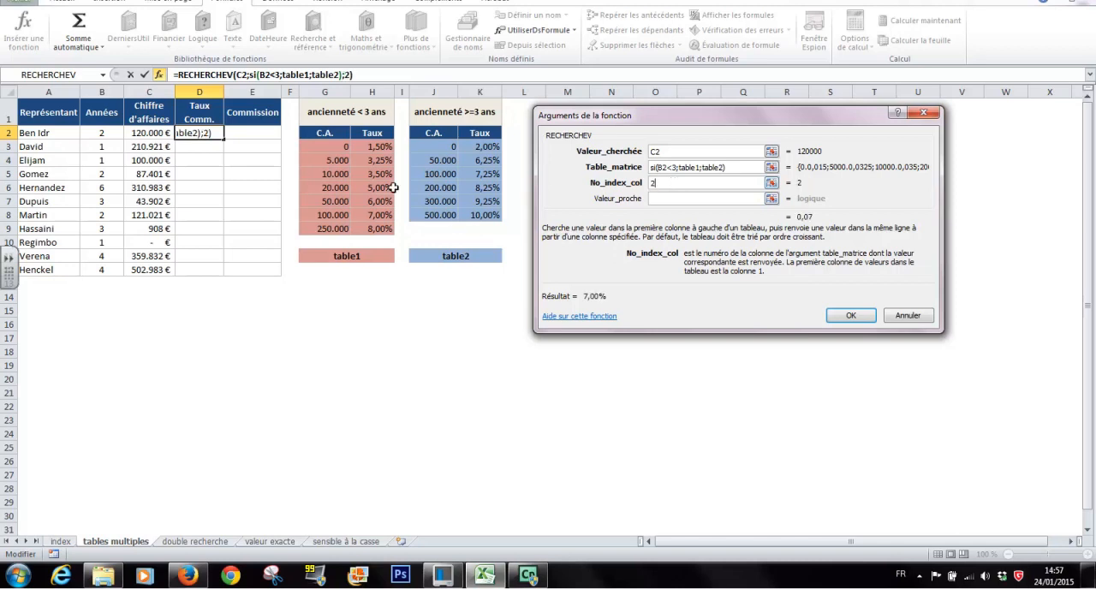
{"action": "left_click", "coordinate": [689, 198]}
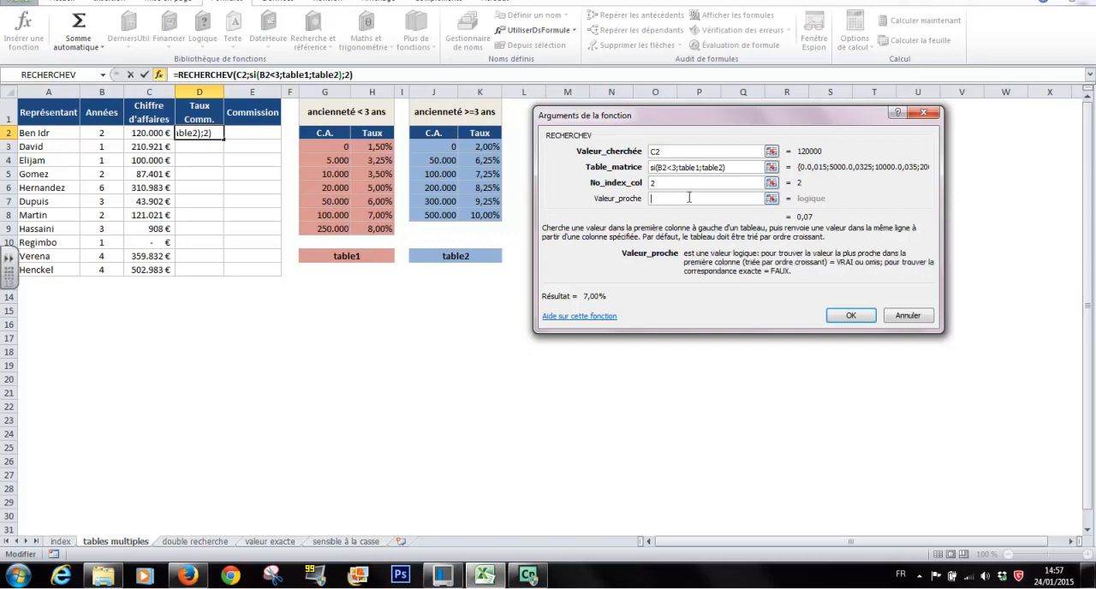
{"action": "type", "text": "vrai"}
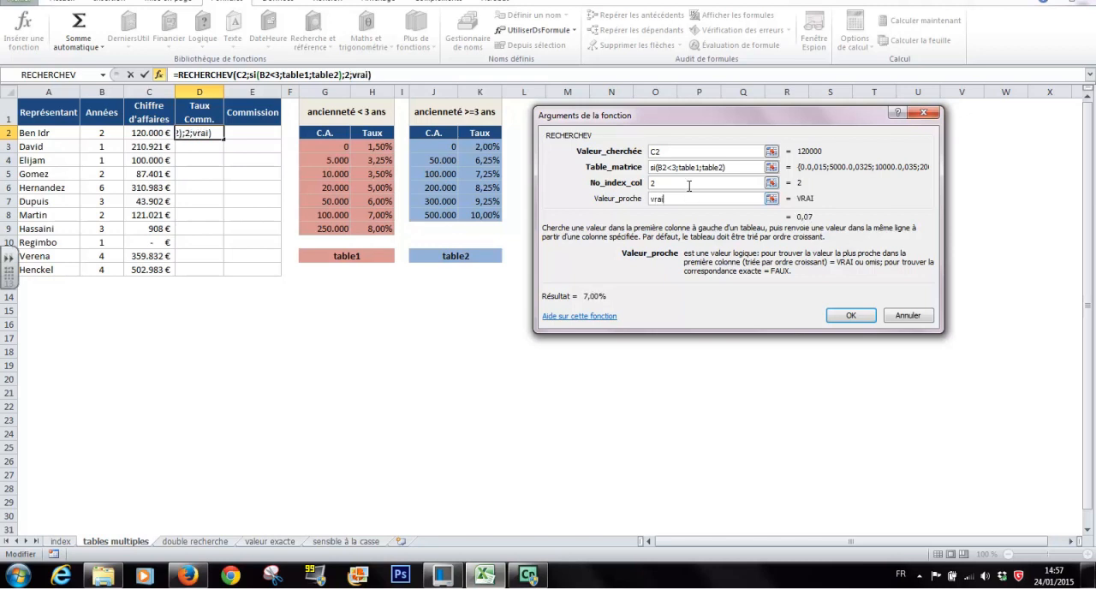
{"action": "left_click", "coordinate": [850, 315]}
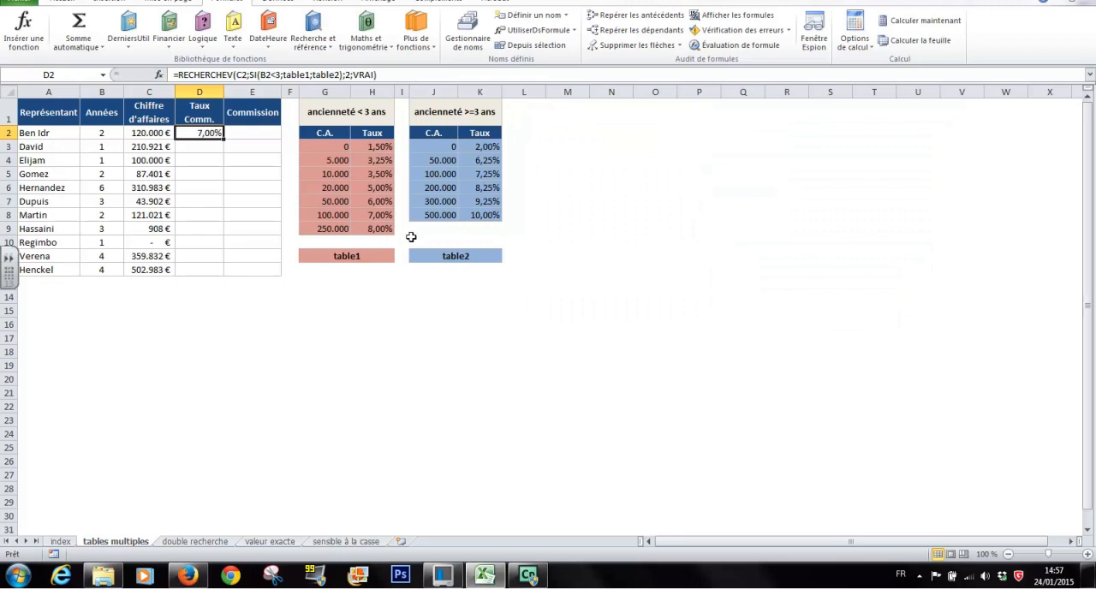
Step: Calculate the commission in E2 with the formula =D2*C2, then reselect the rate formula in D2
{"action": "left_click", "coordinate": [256, 132]}
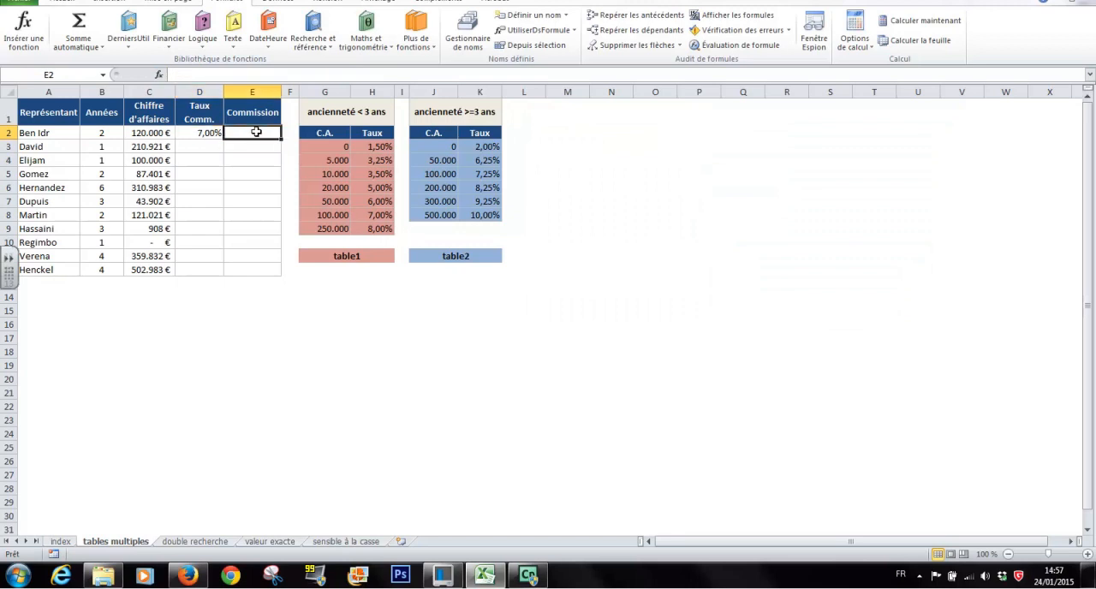
{"action": "type", "text": "="}
{"action": "left_click", "coordinate": [204, 132]}
{"action": "type", "text": "*"}
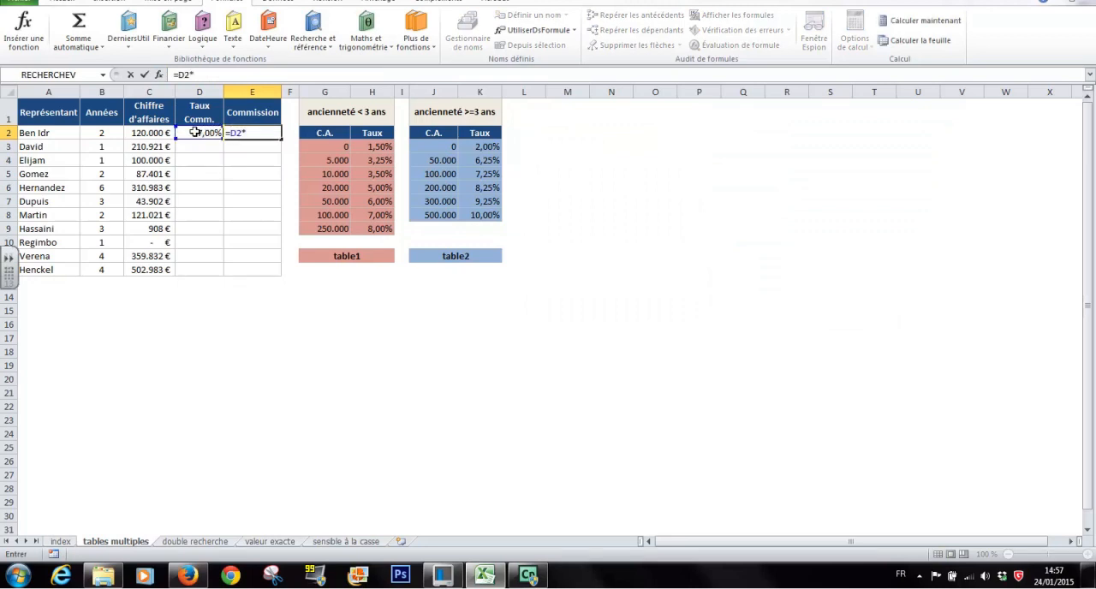
{"action": "left_click", "coordinate": [157, 132]}
{"action": "key", "text": "Return"}
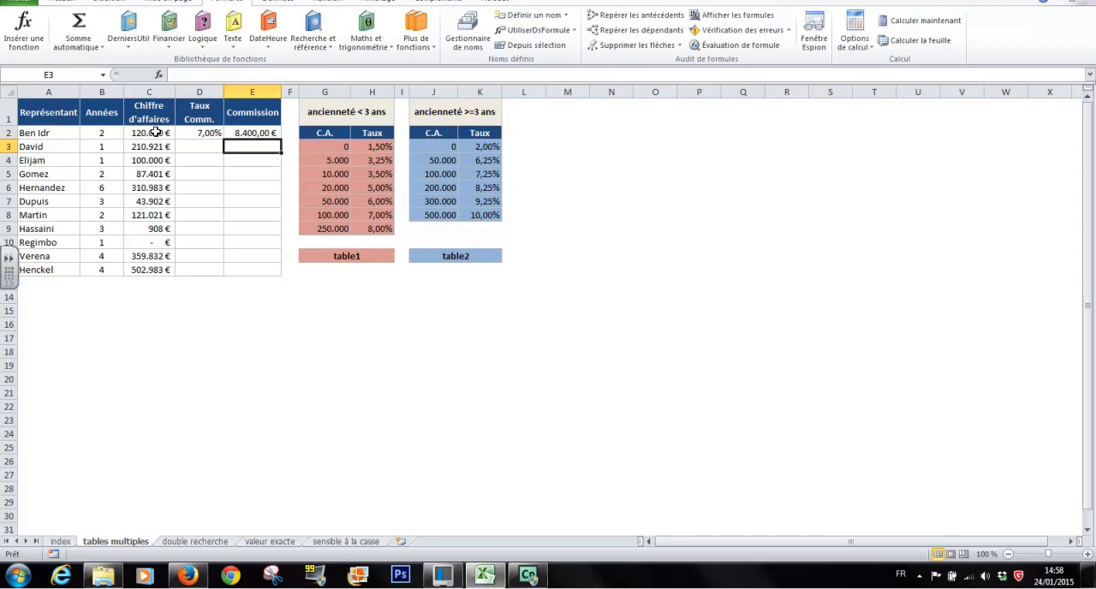
{"action": "left_click", "coordinate": [207, 134]}
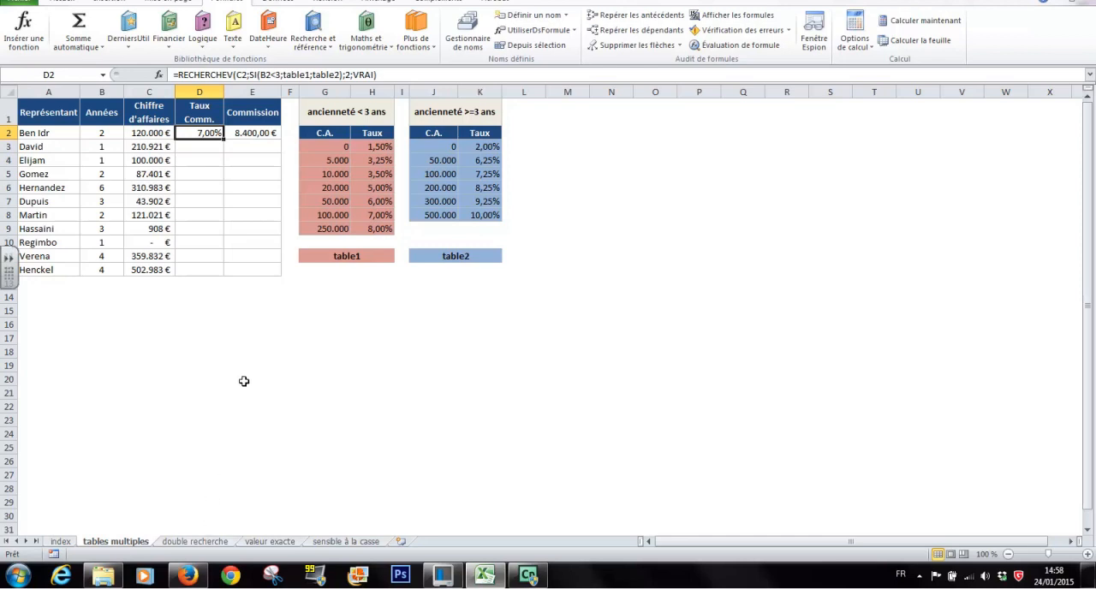
Step: Go to the index sheet, select F1, and enable Développeur among the main ribbon tabs in the Excel options
{"action": "left_click", "coordinate": [59, 541]}
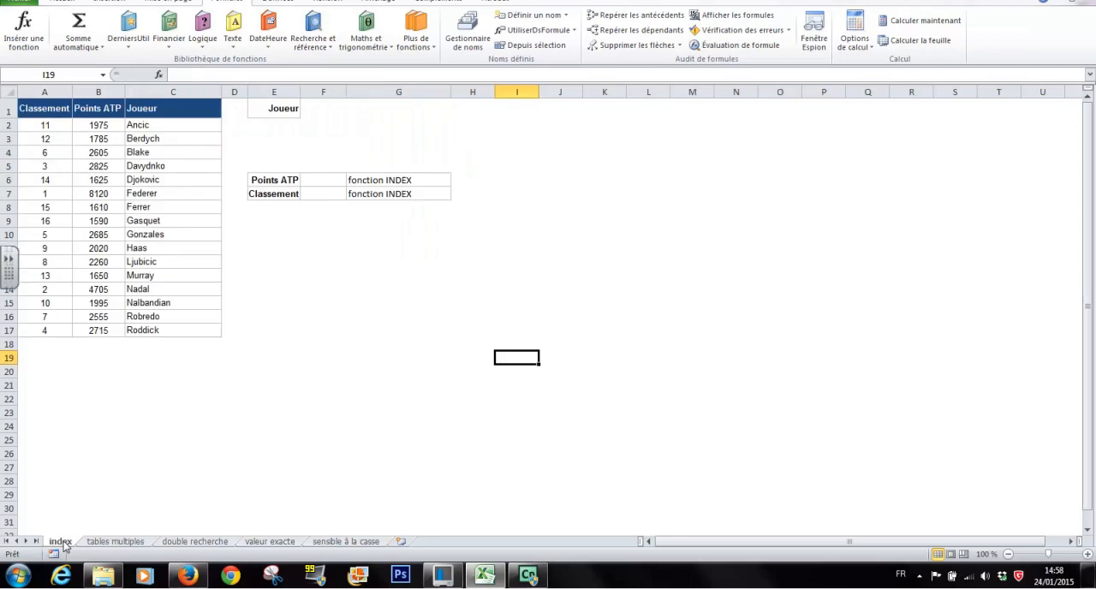
{"action": "left_click", "coordinate": [329, 109]}
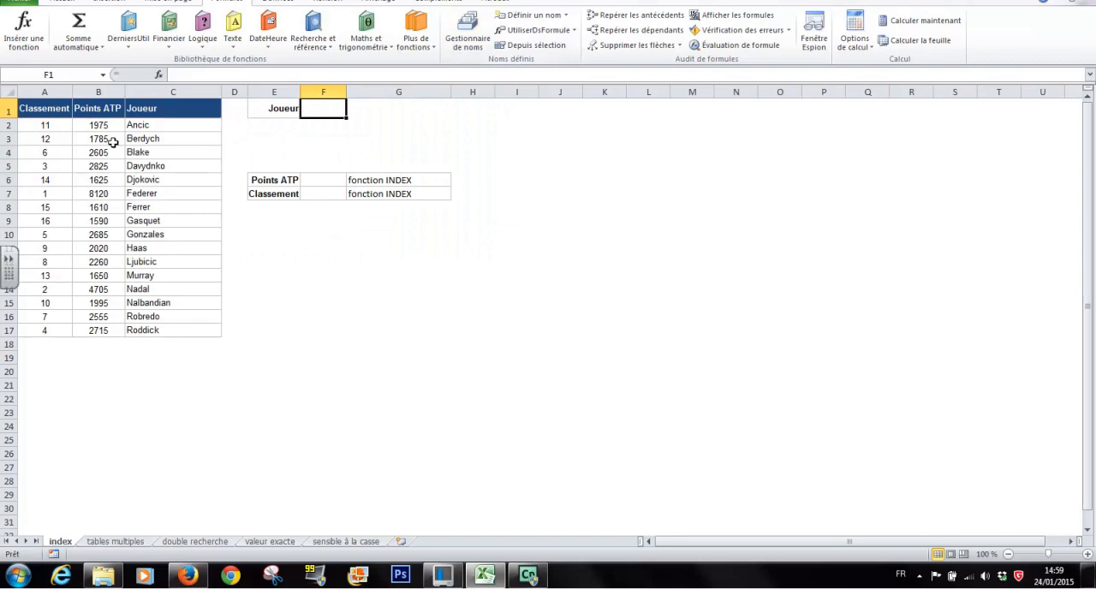
{"action": "left_click", "coordinate": [21, 3]}
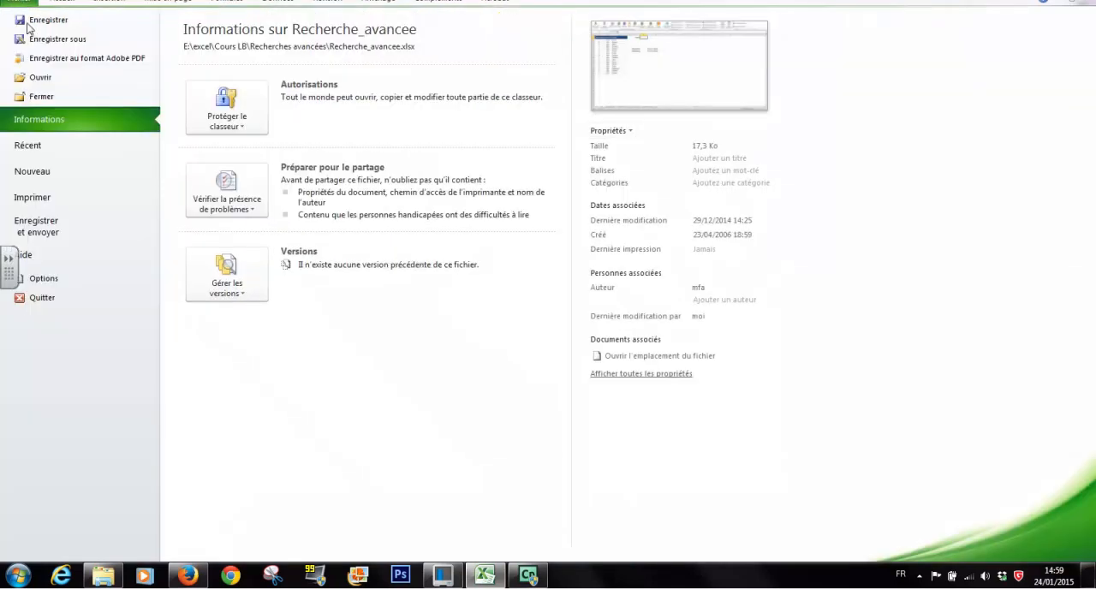
{"action": "left_click", "coordinate": [45, 278]}
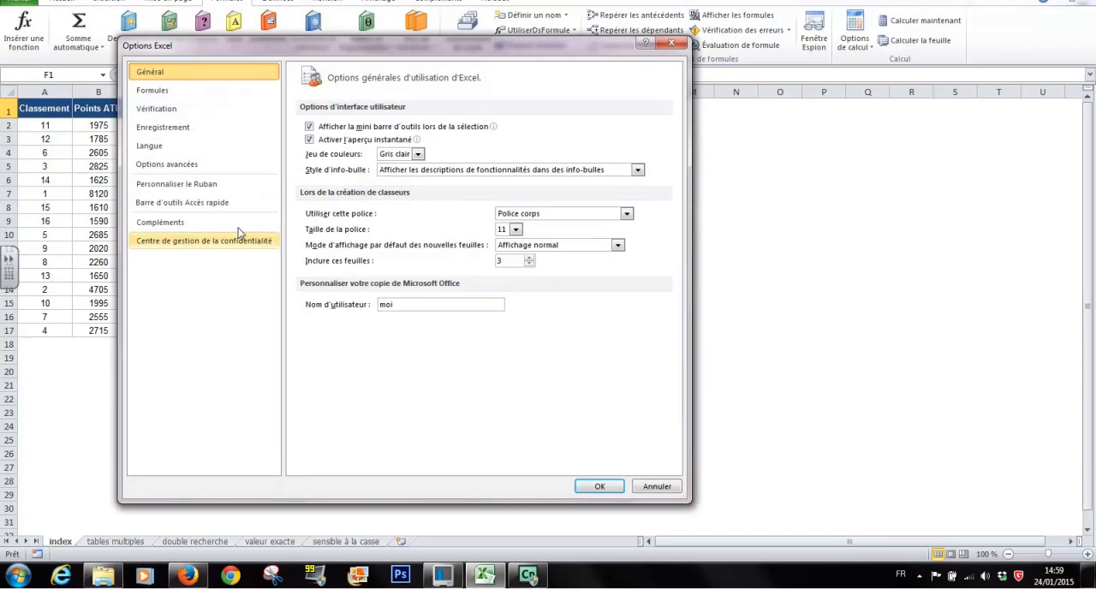
{"action": "left_click", "coordinate": [180, 185]}
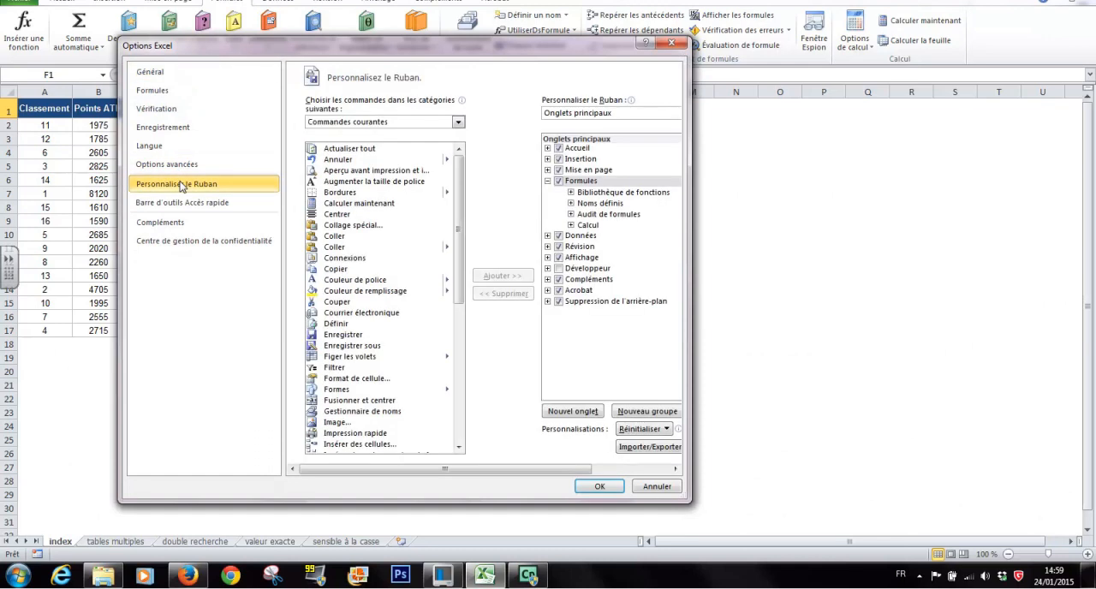
{"action": "left_click", "coordinate": [558, 269]}
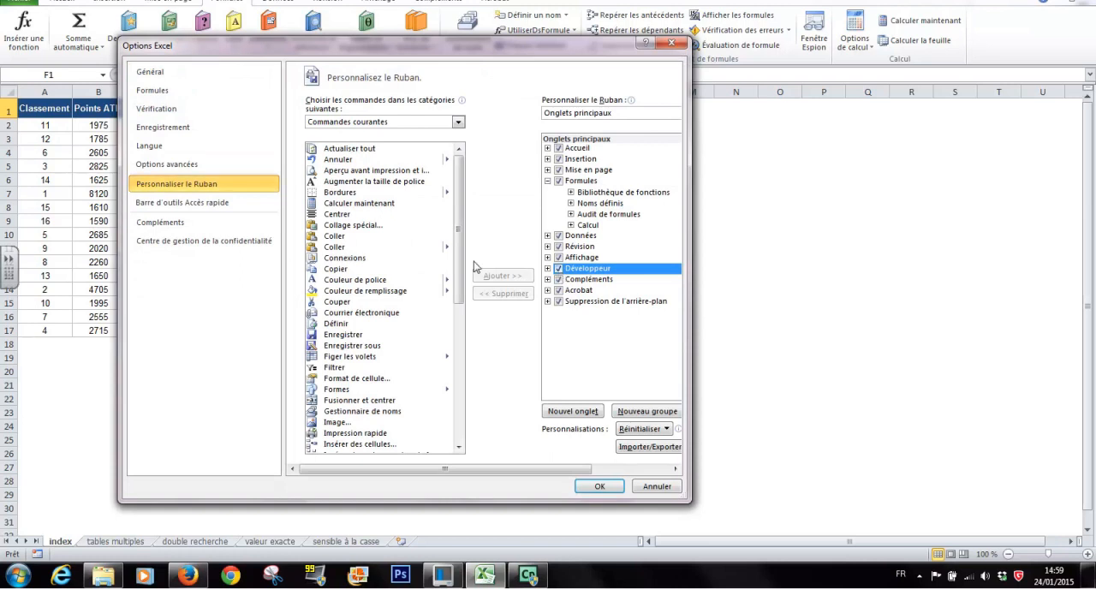
{"action": "left_click", "coordinate": [601, 486]}
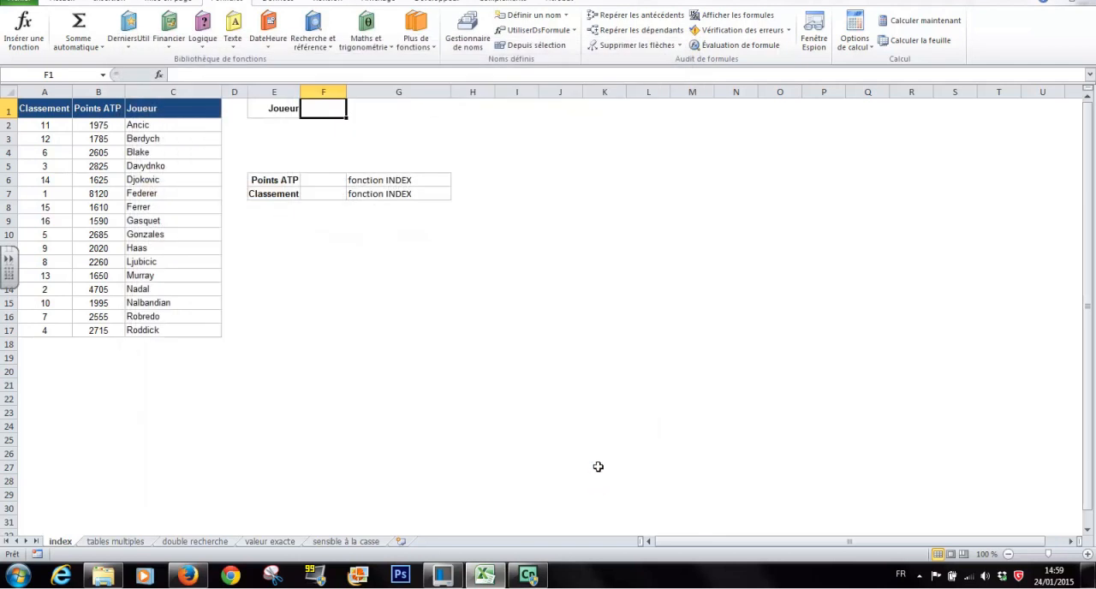
Step: Draw a form-control combo box over cells F1:G1, next to the Joueur label
{"action": "left_click", "coordinate": [444, 6]}
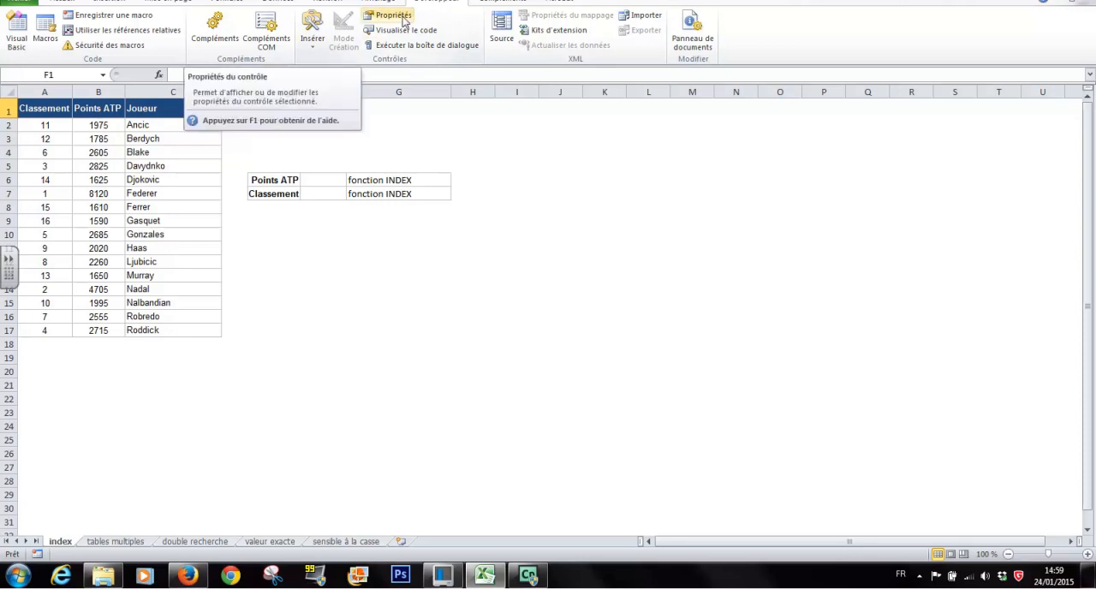
{"action": "left_click", "coordinate": [313, 45]}
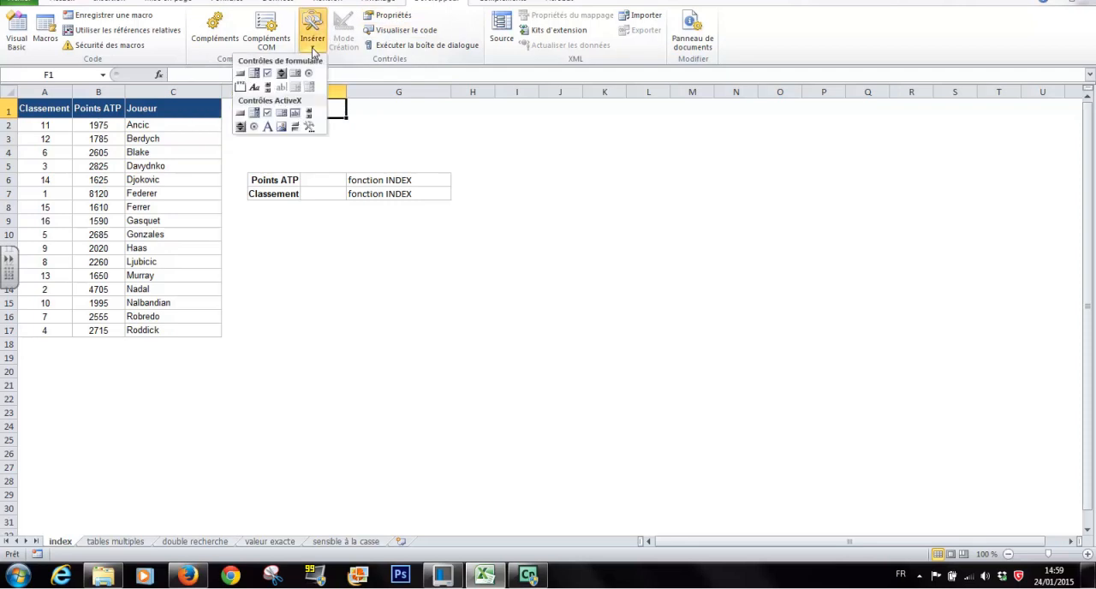
{"action": "left_click", "coordinate": [257, 76]}
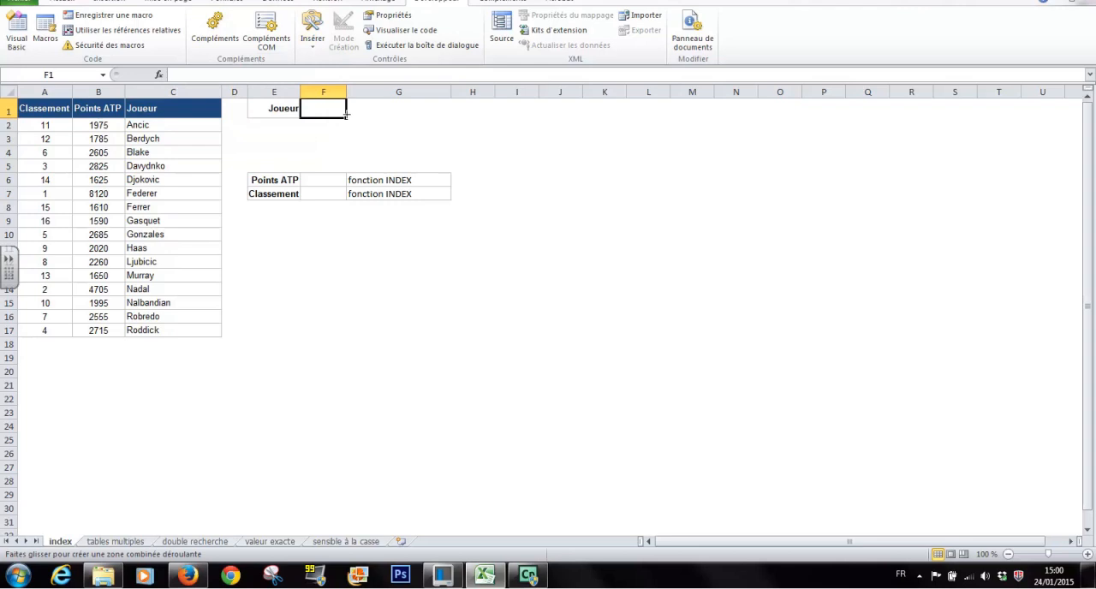
{"action": "left_click_drag", "start_coordinate": [347, 133], "coordinate": [452, 121]}
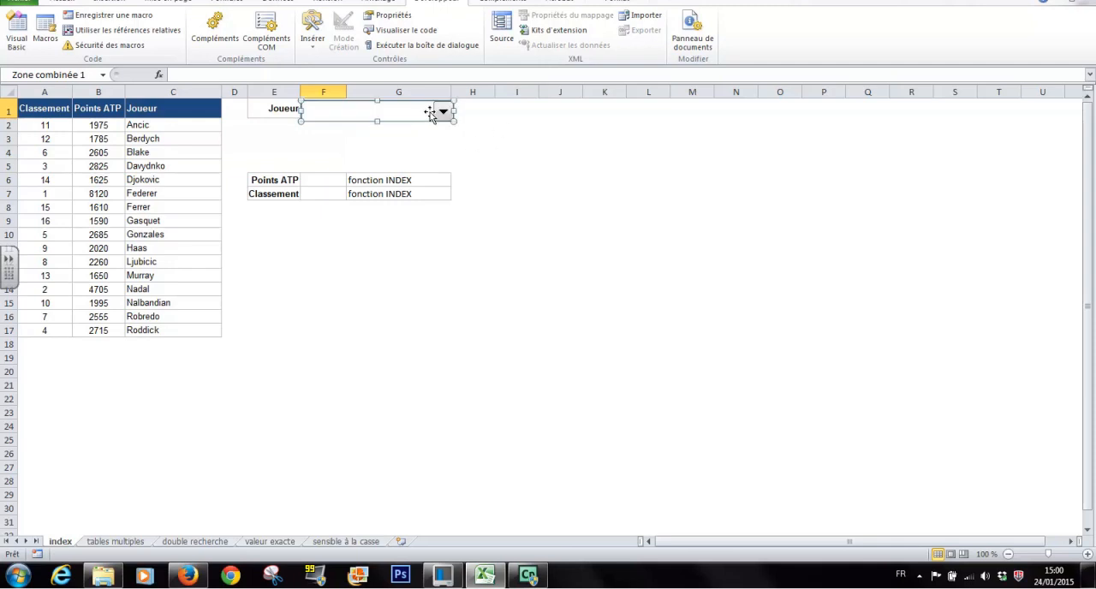
Step: Set the combo box's input range to $C$2:$C$17 and its linked cell to $H$1
{"action": "right_click", "coordinate": [430, 113]}
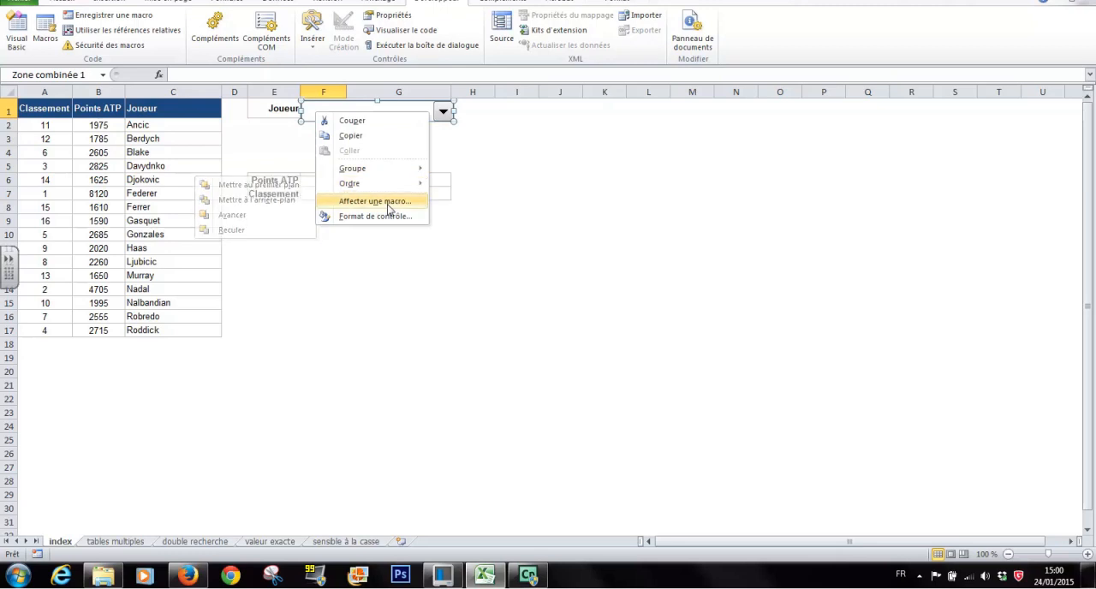
{"action": "left_click", "coordinate": [392, 16]}
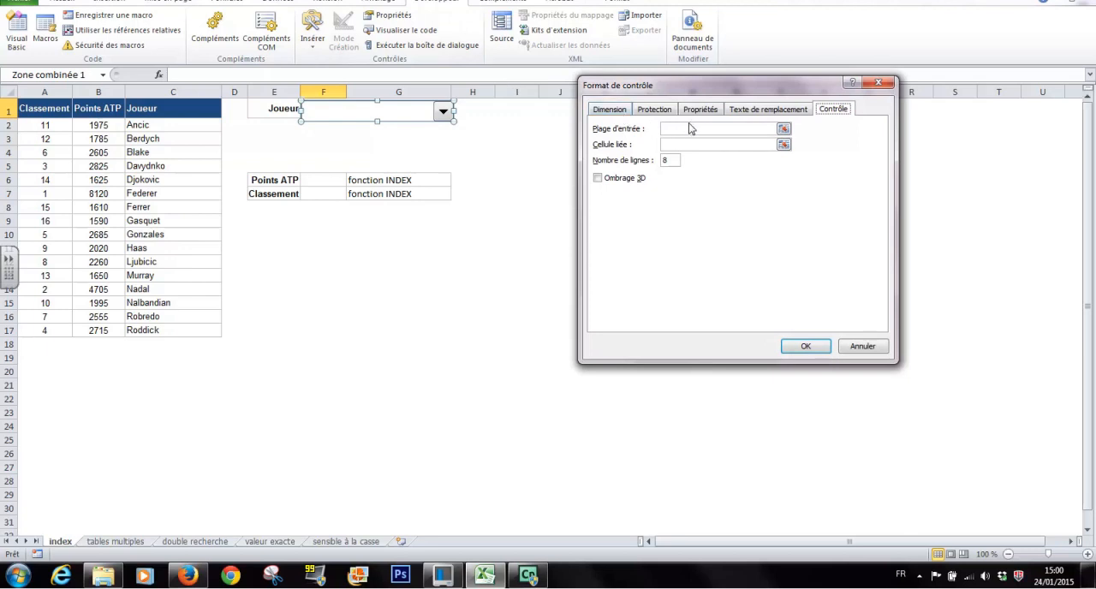
{"action": "left_click", "coordinate": [685, 129]}
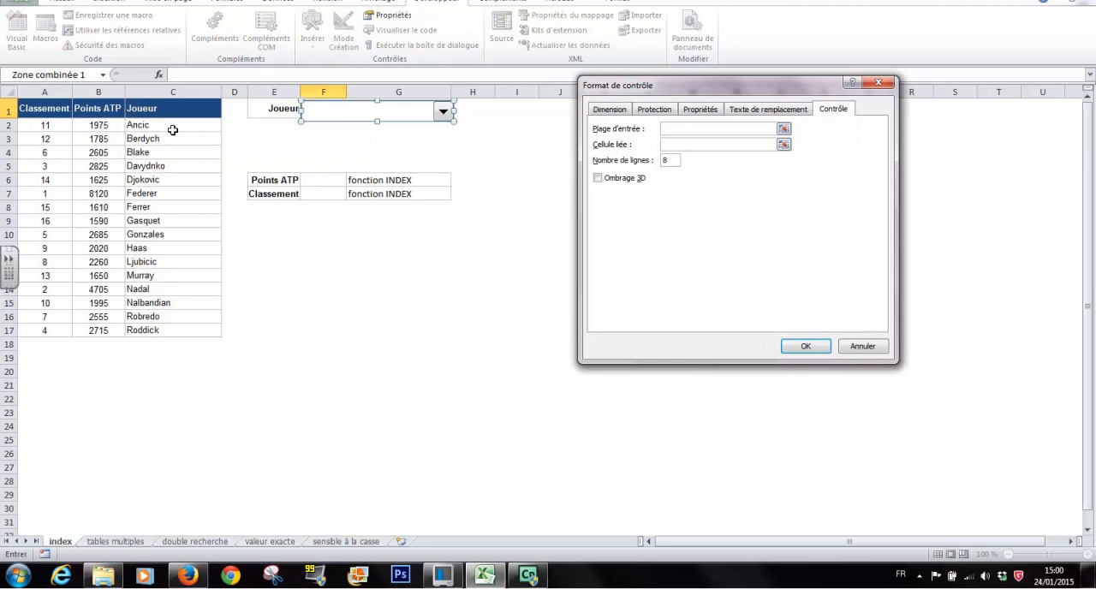
{"action": "left_click_drag", "start_coordinate": [171, 125], "coordinate": [176, 331]}
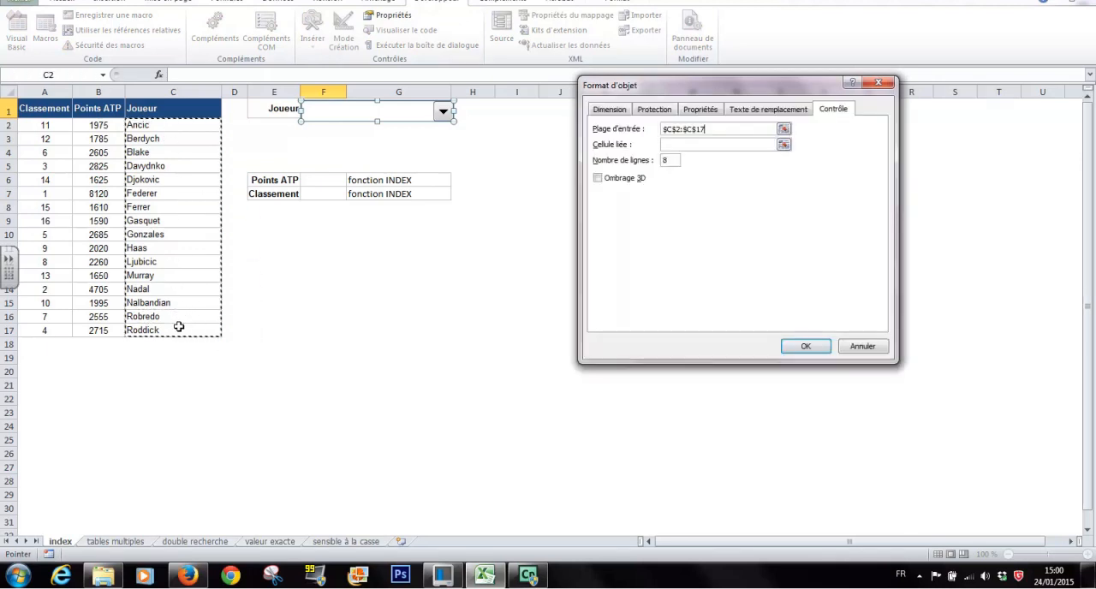
{"action": "left_click", "coordinate": [678, 143]}
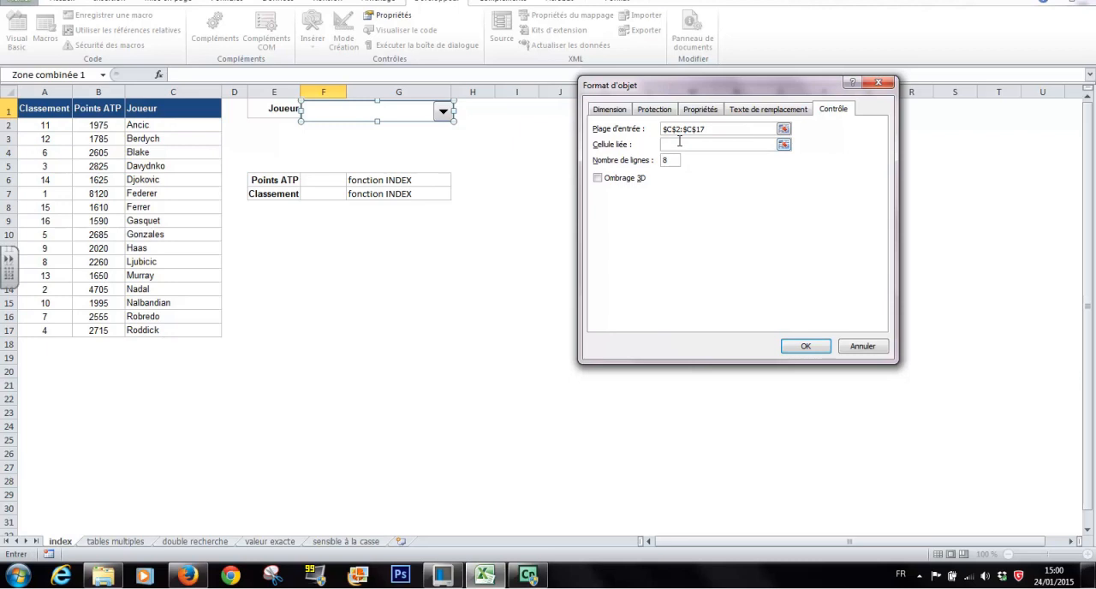
{"action": "left_click", "coordinate": [476, 111]}
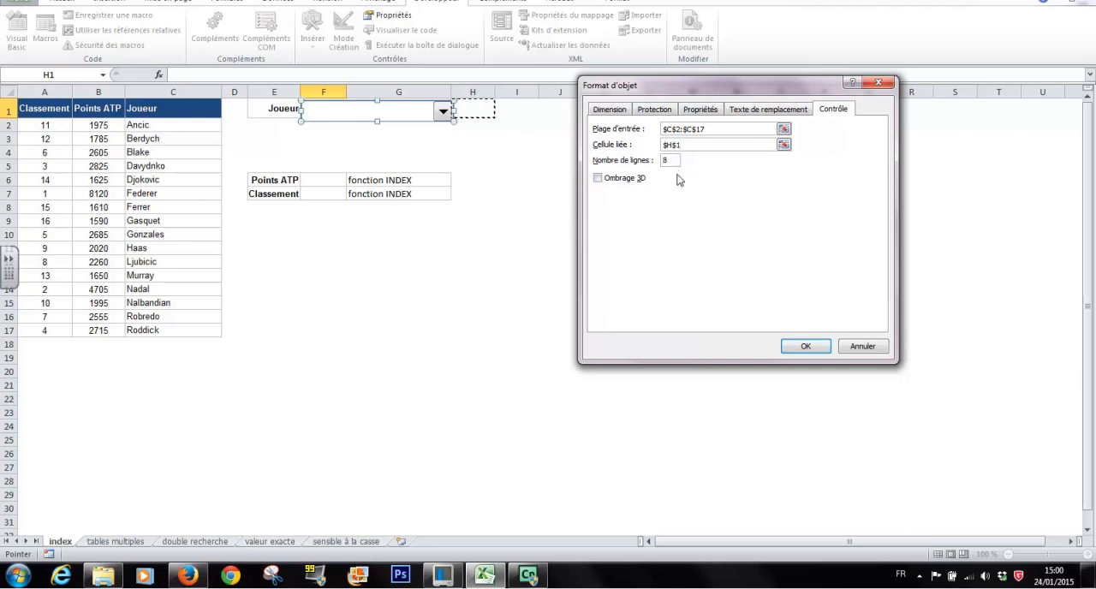
{"action": "left_click", "coordinate": [805, 346]}
{"action": "key", "text": "Escape"}
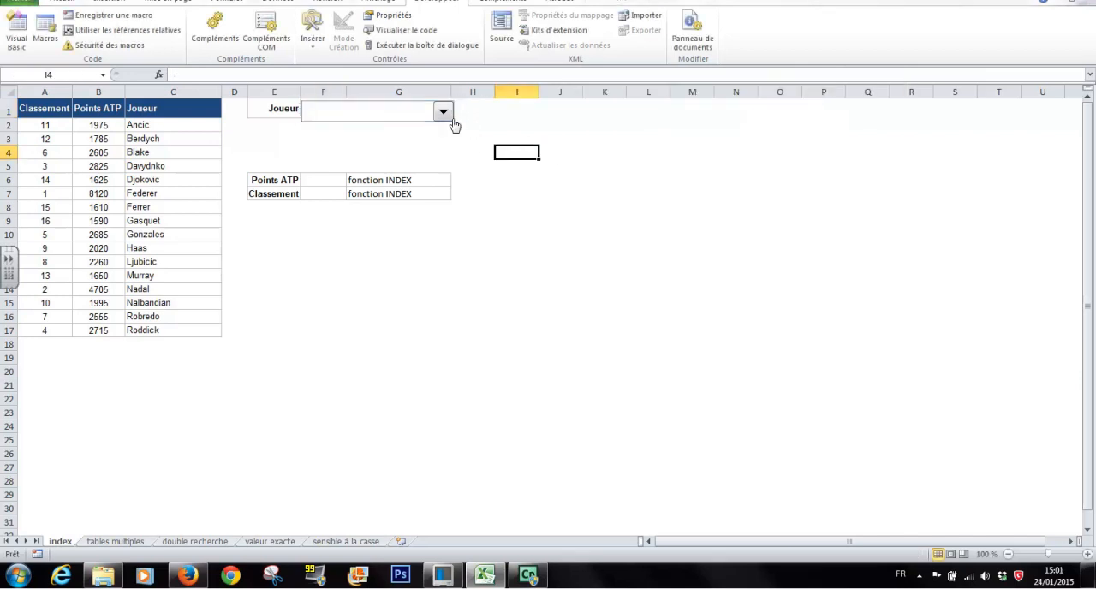
Step: Test the player combo box by choosing Blake, Gasquet and Nalbandian in turn
{"action": "left_click", "coordinate": [442, 112]}
{"action": "mouse_move", "coordinate": [447, 140]}
{"action": "left_mouse_down"}
{"action": "mouse_move", "coordinate": [450, 186]}
{"action": "mouse_move", "coordinate": [450, 131]}
{"action": "mouse_move", "coordinate": [448, 190]}
{"action": "mouse_move", "coordinate": [449, 128]}
{"action": "left_mouse_up"}
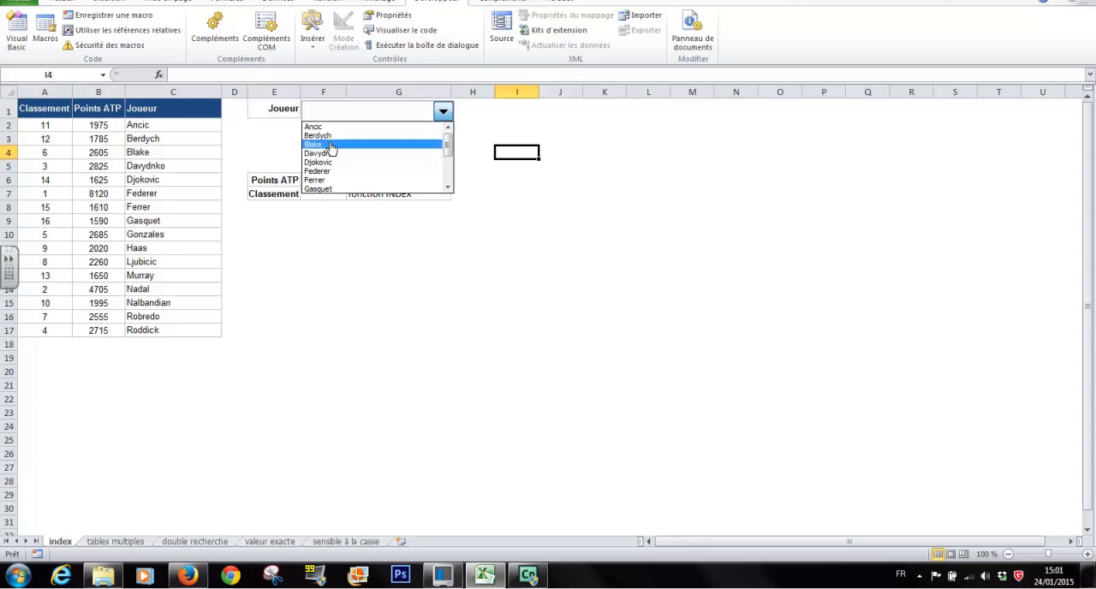
{"action": "left_click", "coordinate": [333, 144]}
{"action": "left_click", "coordinate": [440, 116]}
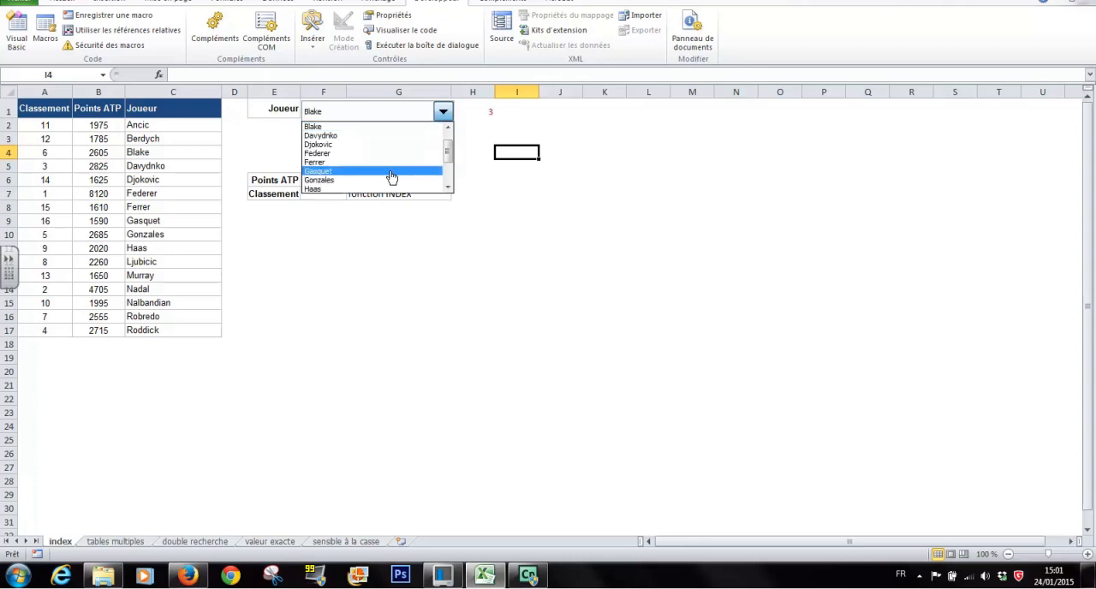
{"action": "left_click", "coordinate": [391, 171]}
{"action": "left_click", "coordinate": [442, 112]}
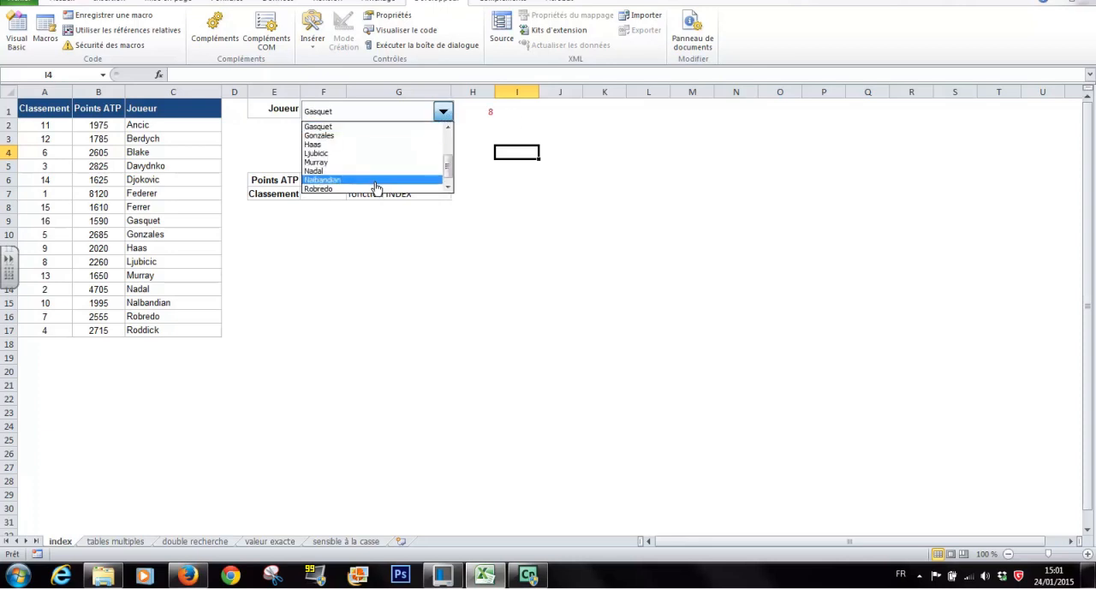
{"action": "left_click", "coordinate": [378, 182]}
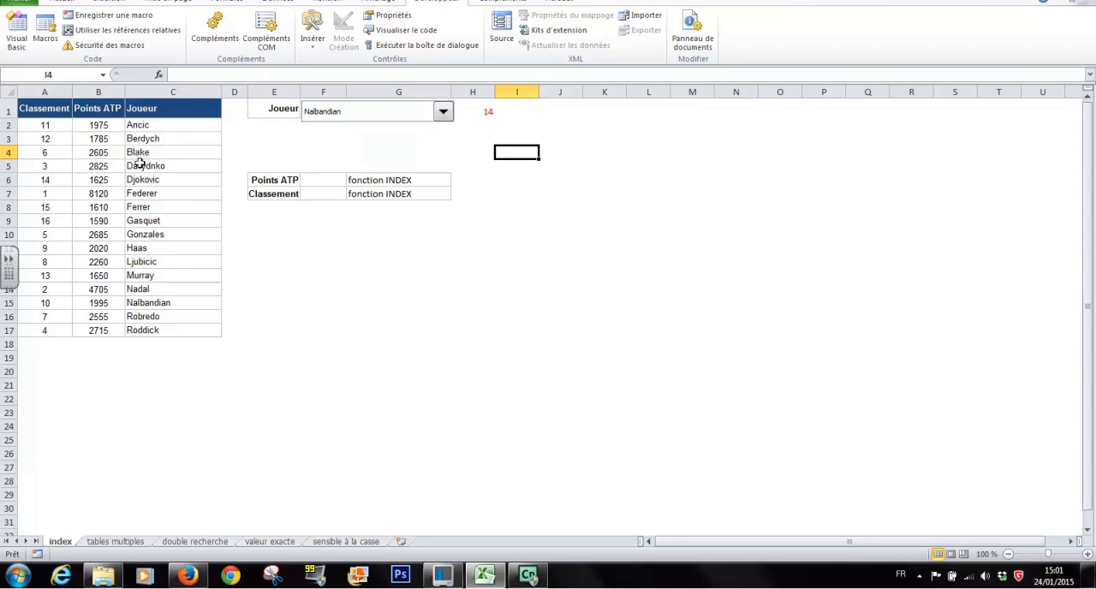
Step: Choose Djokovic in the player combo box
{"action": "left_click", "coordinate": [445, 116]}
{"action": "left_click_drag", "start_coordinate": [447, 168], "coordinate": [450, 140]}
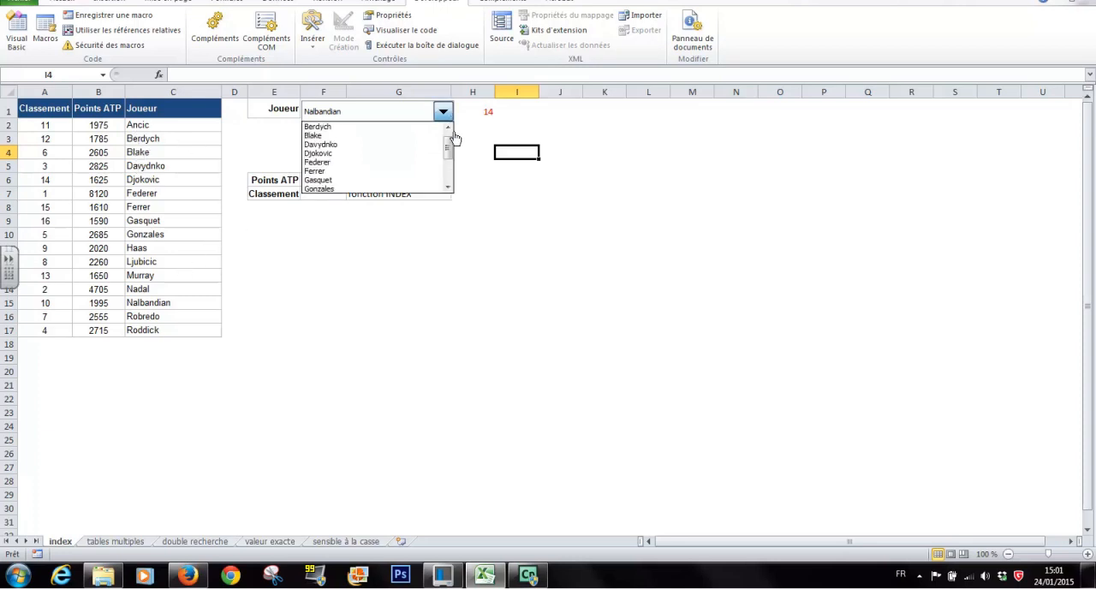
{"action": "left_click", "coordinate": [356, 157]}
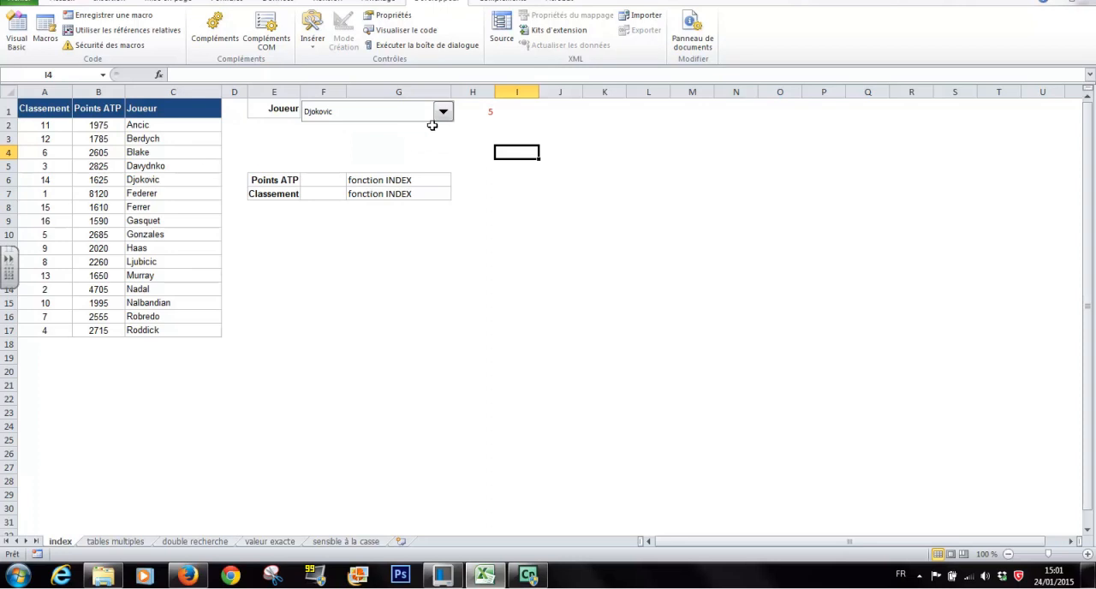
{"action": "left_click", "coordinate": [382, 123]}
{"action": "left_click", "coordinate": [382, 101]}
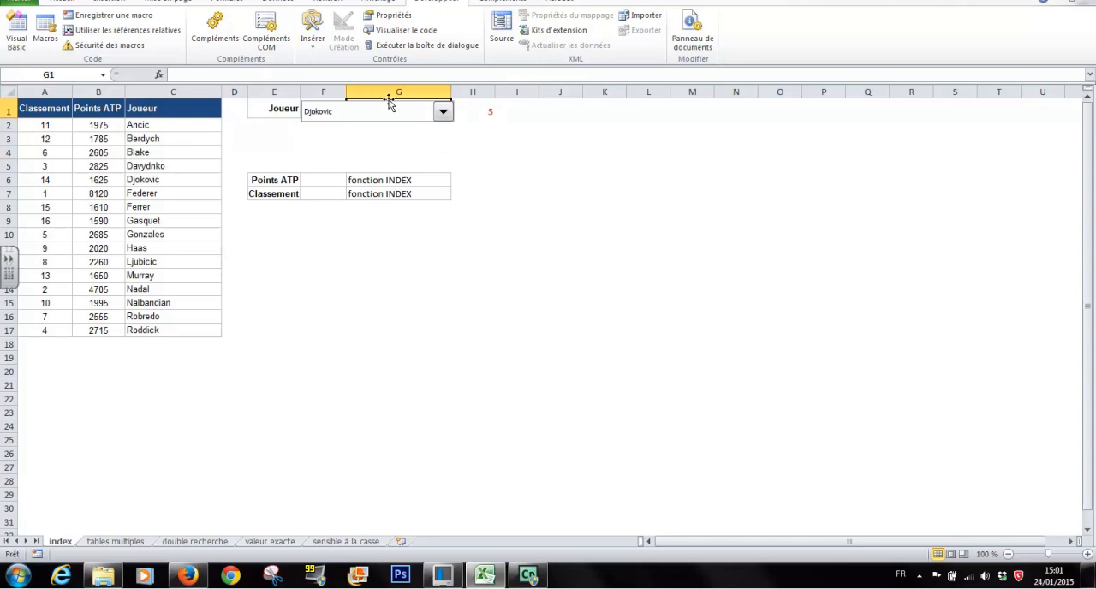
{"action": "left_click", "coordinate": [391, 114]}
{"action": "left_click", "coordinate": [492, 145]}
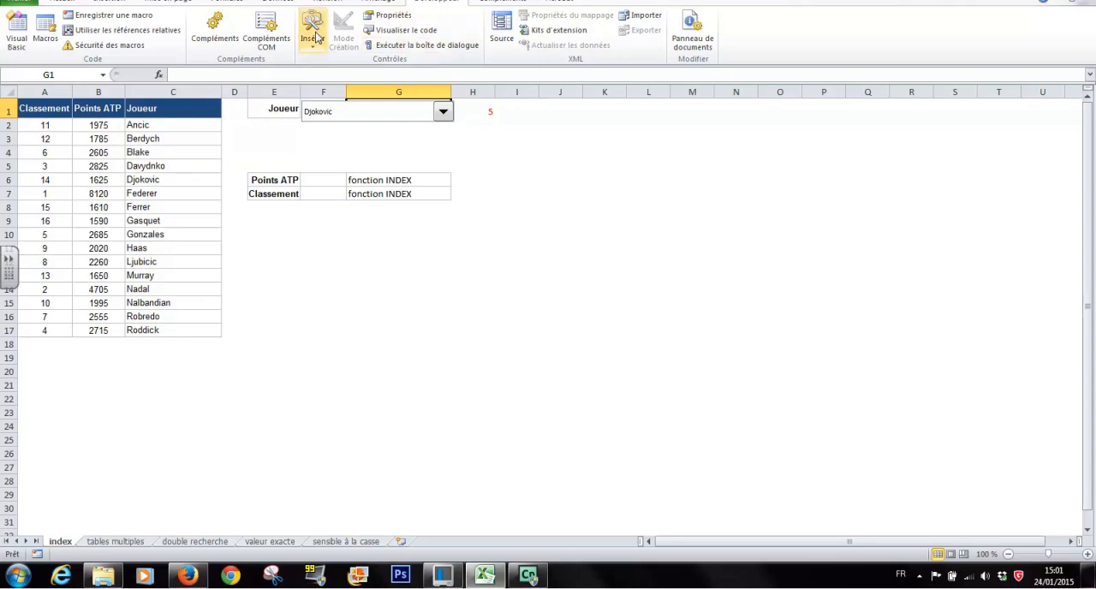
{"action": "left_click", "coordinate": [332, 125]}
{"action": "left_click", "coordinate": [333, 119]}
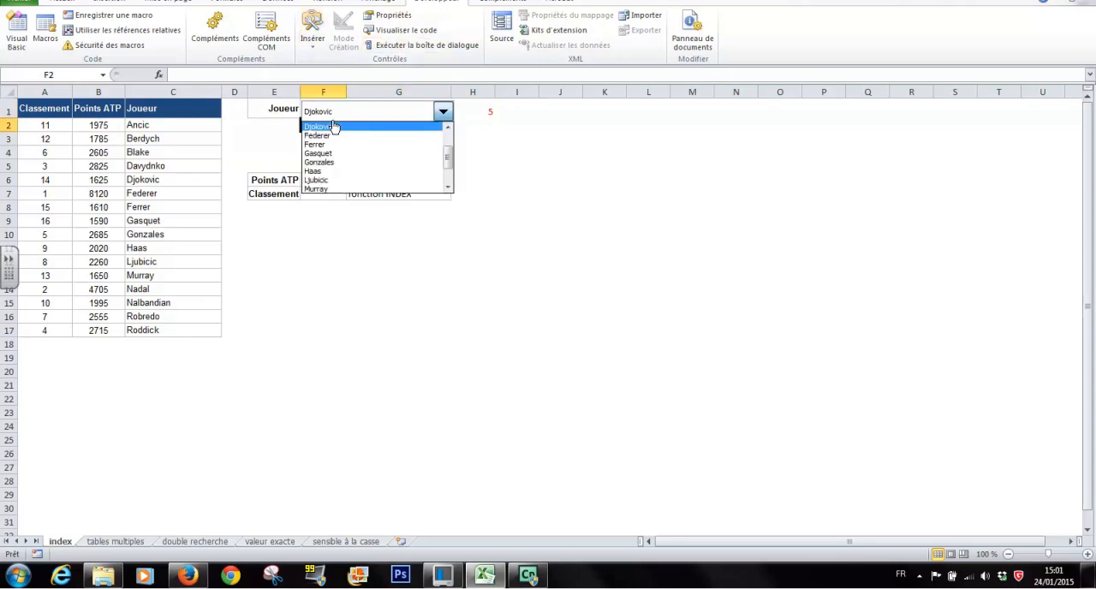
{"action": "left_click", "coordinate": [346, 117]}
{"action": "left_click", "coordinate": [377, 115]}
{"action": "left_click", "coordinate": [376, 110]}
{"action": "left_click", "coordinate": [472, 138]}
{"action": "left_click", "coordinate": [443, 112]}
{"action": "left_click", "coordinate": [393, 111]}
{"action": "left_click", "coordinate": [387, 108]}
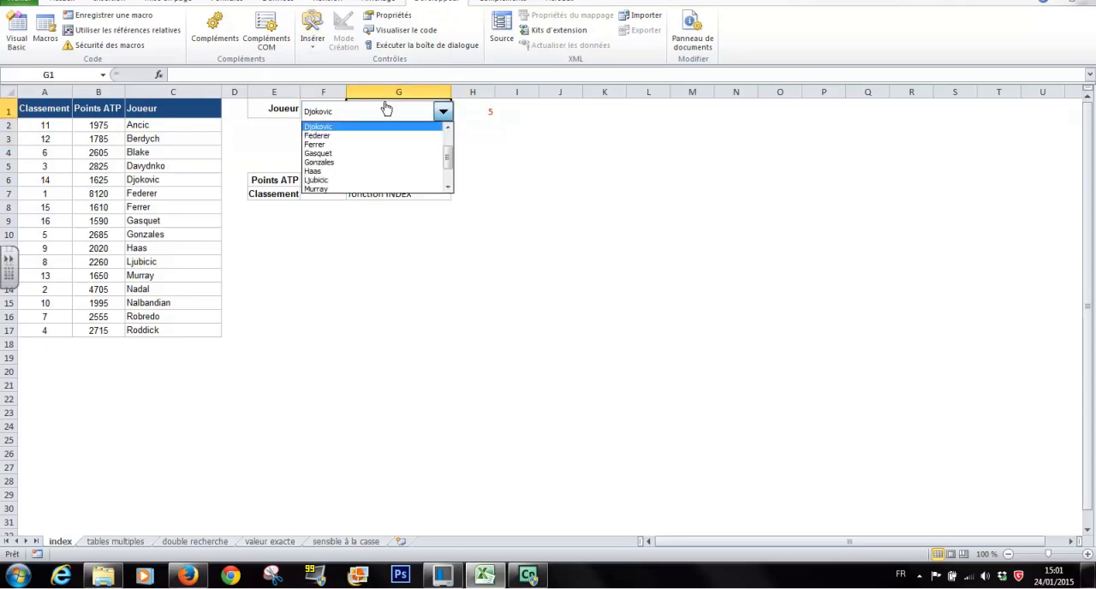
{"action": "left_click", "coordinate": [323, 126]}
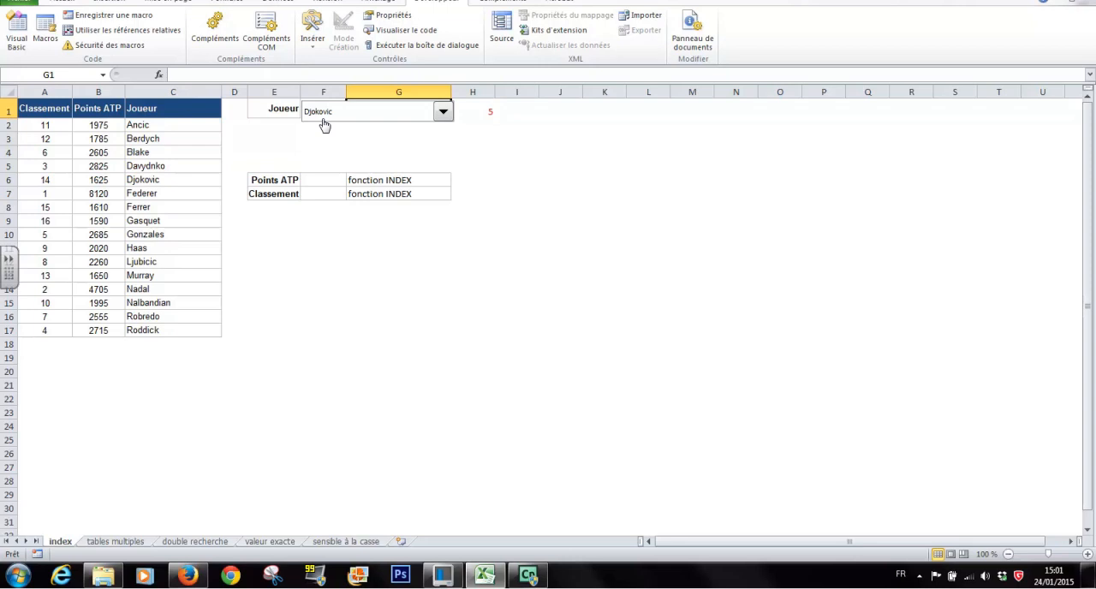
{"action": "left_click", "coordinate": [325, 125]}
{"action": "left_click", "coordinate": [325, 126]}
Step: Shrink the player combo box slightly so it fits within F1:G1, and select the linked cell H1
{"action": "right_click", "coordinate": [368, 118]}
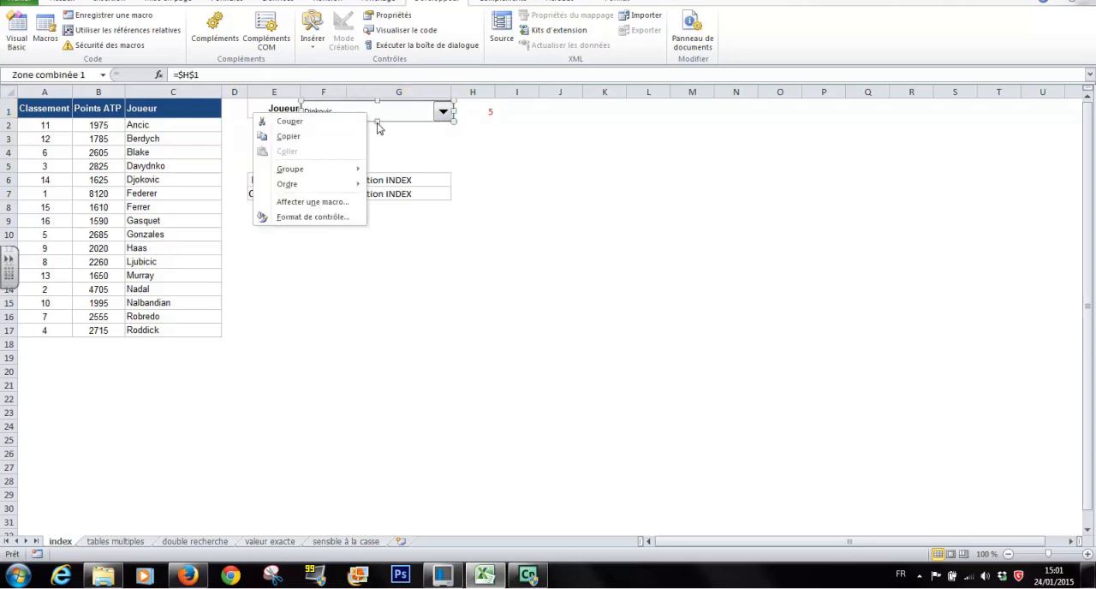
{"action": "left_click", "coordinate": [376, 122]}
{"action": "left_click_drag", "start_coordinate": [377, 121], "coordinate": [377, 115]}
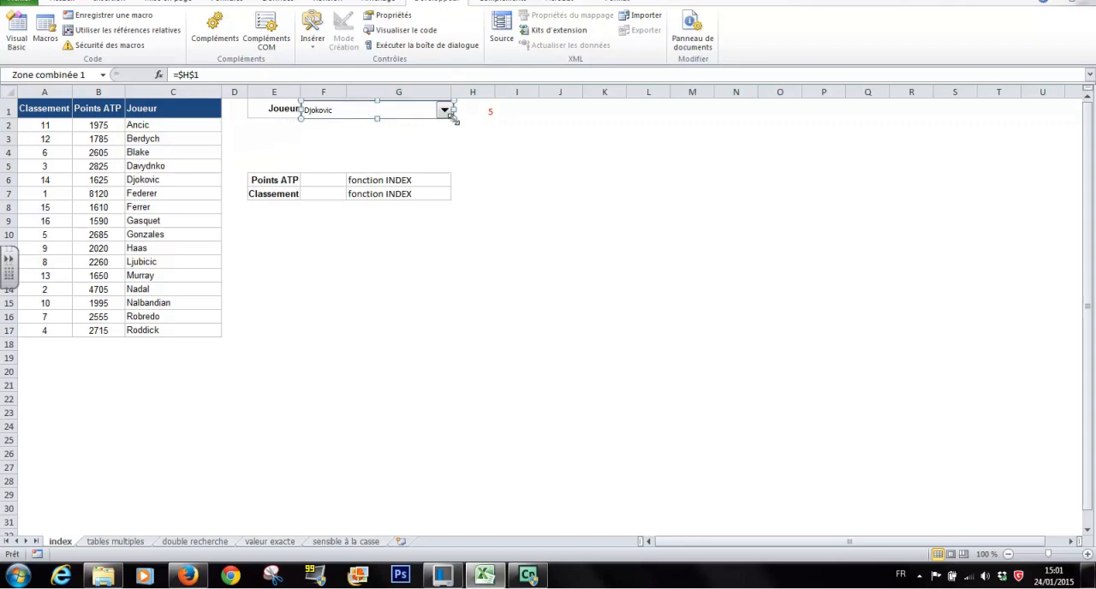
{"action": "left_click_drag", "start_coordinate": [452, 118], "coordinate": [448, 114]}
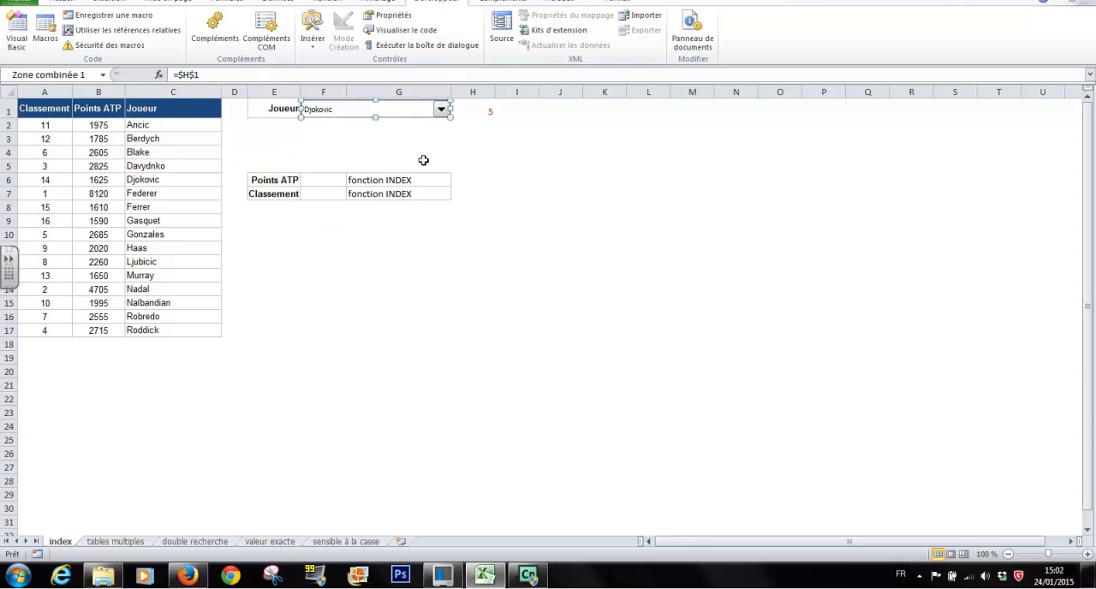
{"action": "left_click", "coordinate": [502, 155]}
{"action": "left_click", "coordinate": [474, 113]}
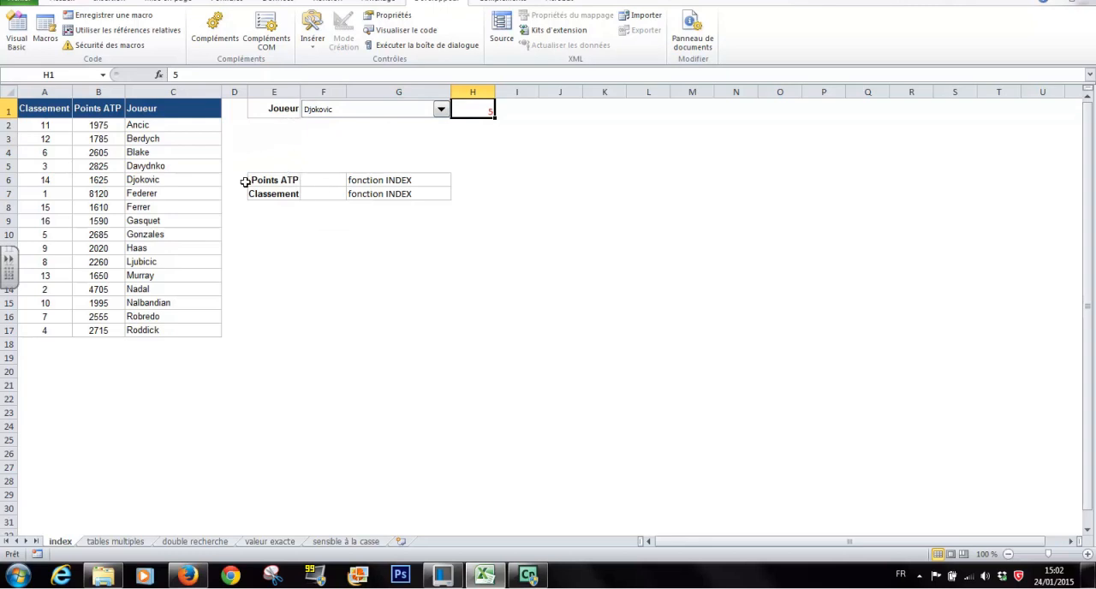
Step: Start an INDEX function in the Points ATP cell F6, using the matrice;no_lig;no_col argument form
{"action": "left_click", "coordinate": [326, 181]}
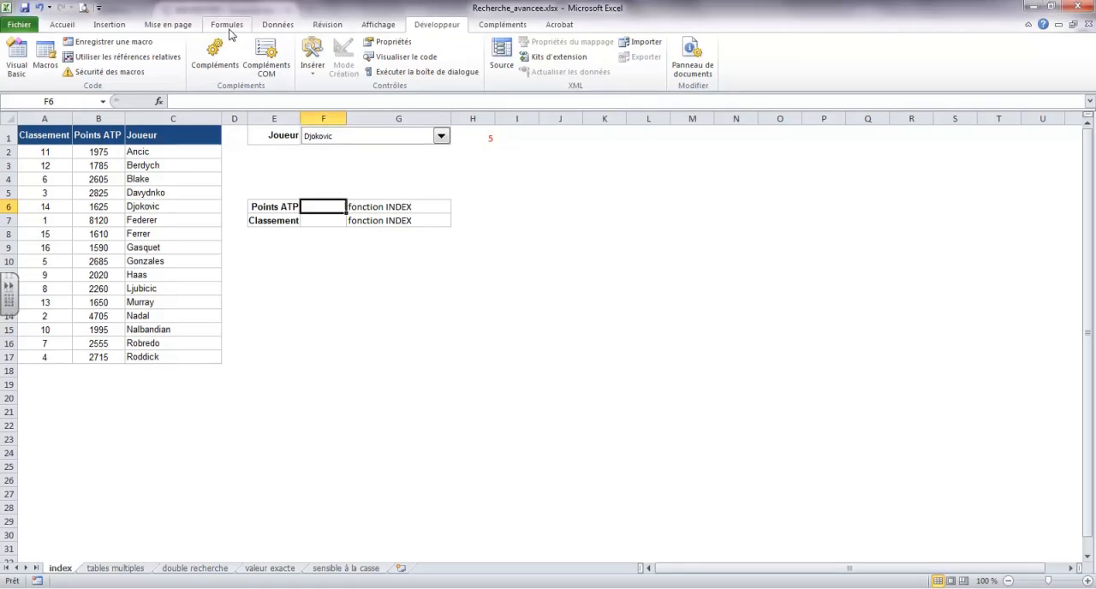
{"action": "left_click", "coordinate": [227, 26]}
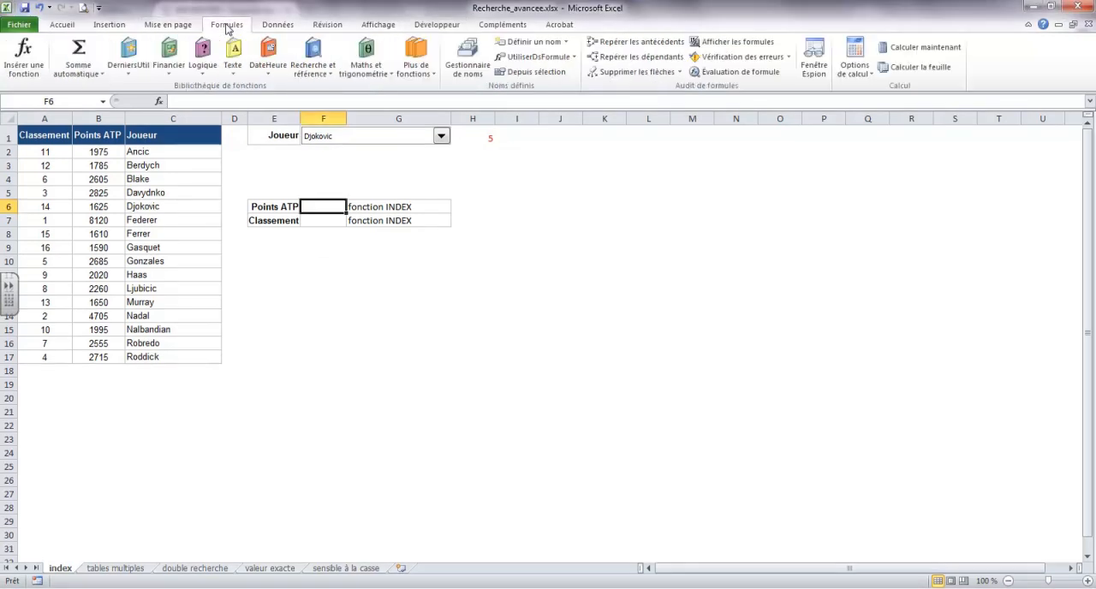
{"action": "left_click", "coordinate": [34, 69]}
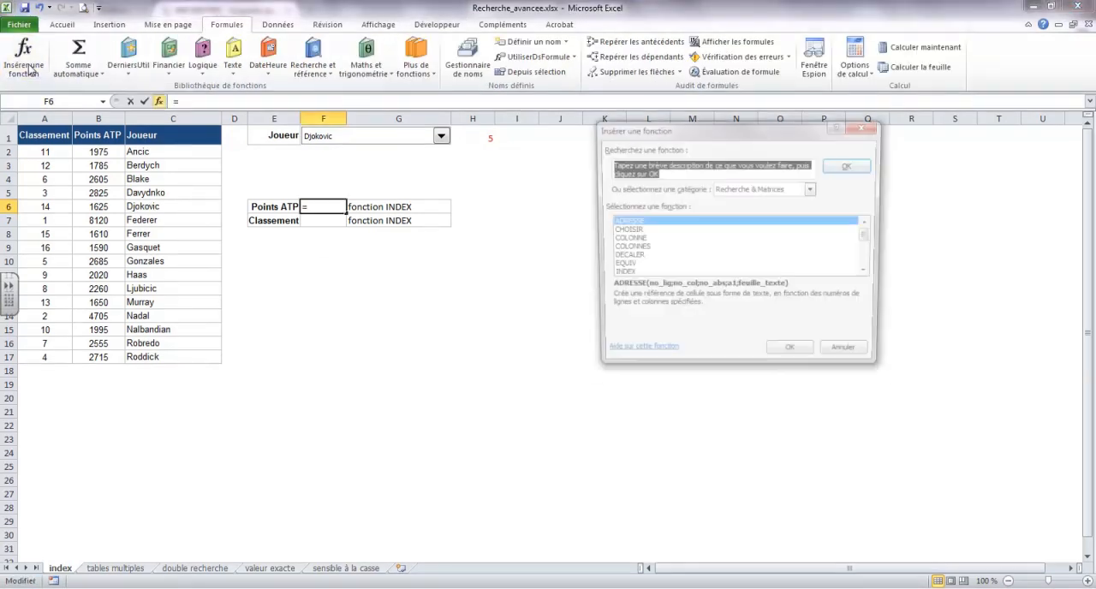
{"action": "left_click", "coordinate": [812, 188]}
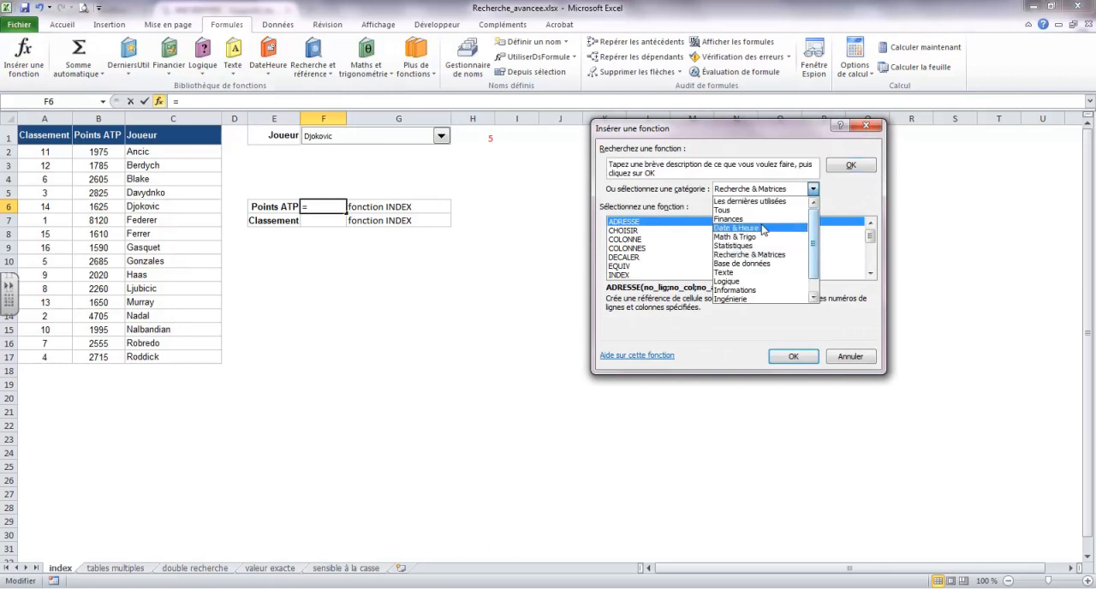
{"action": "left_click", "coordinate": [728, 210]}
{"action": "mouse_move", "coordinate": [869, 239]}
{"action": "left_mouse_down"}
{"action": "mouse_move", "coordinate": [871, 254]}
{"action": "mouse_move", "coordinate": [873, 238]}
{"action": "left_mouse_up"}
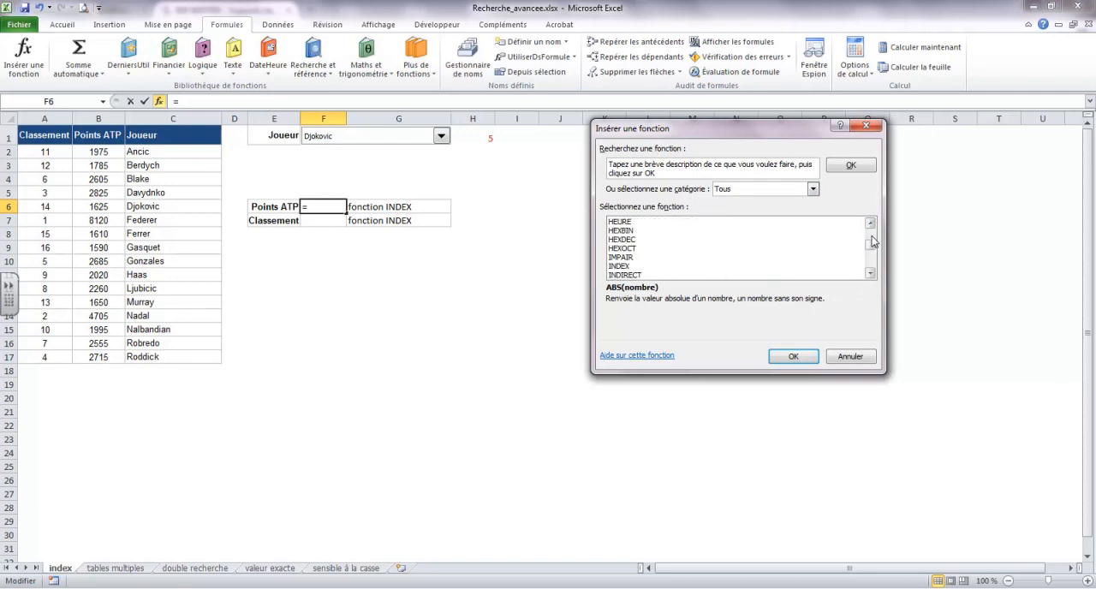
{"action": "left_click", "coordinate": [621, 266]}
{"action": "left_click", "coordinate": [791, 356]}
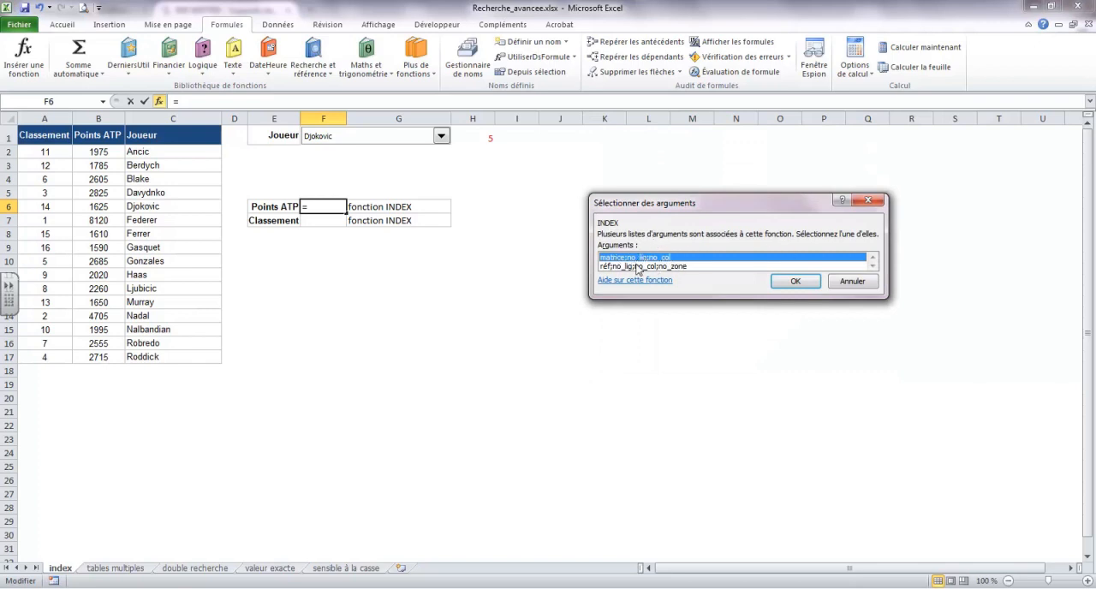
{"action": "left_click", "coordinate": [792, 282]}
Step: Set the INDEX array to B2:B17 and the row number to H1, leaving the column number empty, and validate the formula
{"action": "left_click_drag", "start_coordinate": [666, 143], "coordinate": [621, 86]}
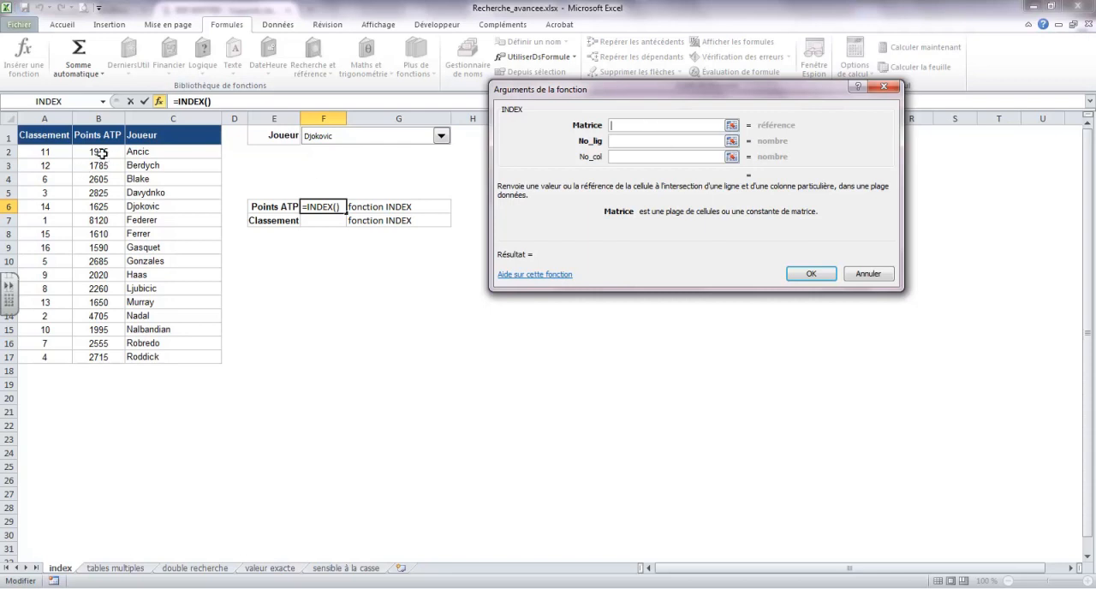
{"action": "left_click_drag", "start_coordinate": [102, 153], "coordinate": [94, 356]}
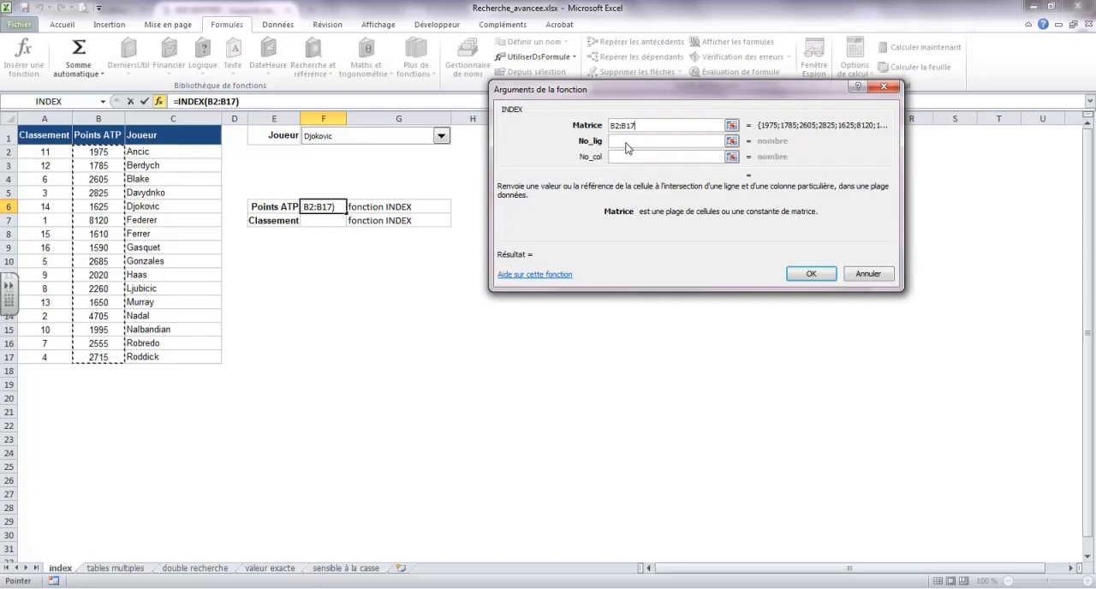
{"action": "left_click", "coordinate": [626, 142]}
{"action": "left_click_drag", "start_coordinate": [611, 89], "coordinate": [684, 88]}
{"action": "left_click", "coordinate": [478, 135]}
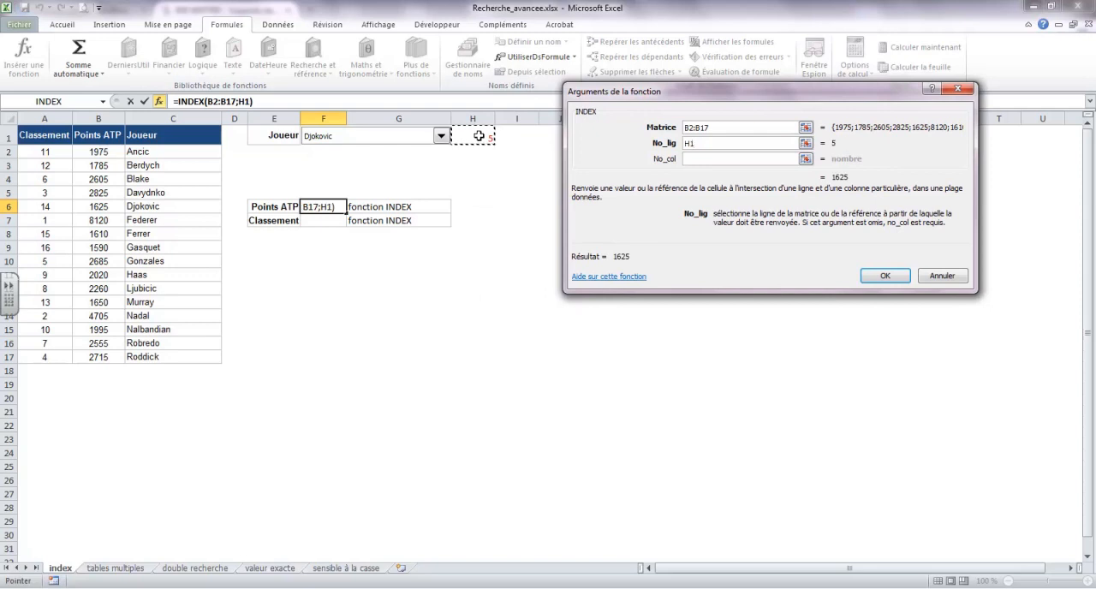
{"action": "left_click", "coordinate": [696, 160]}
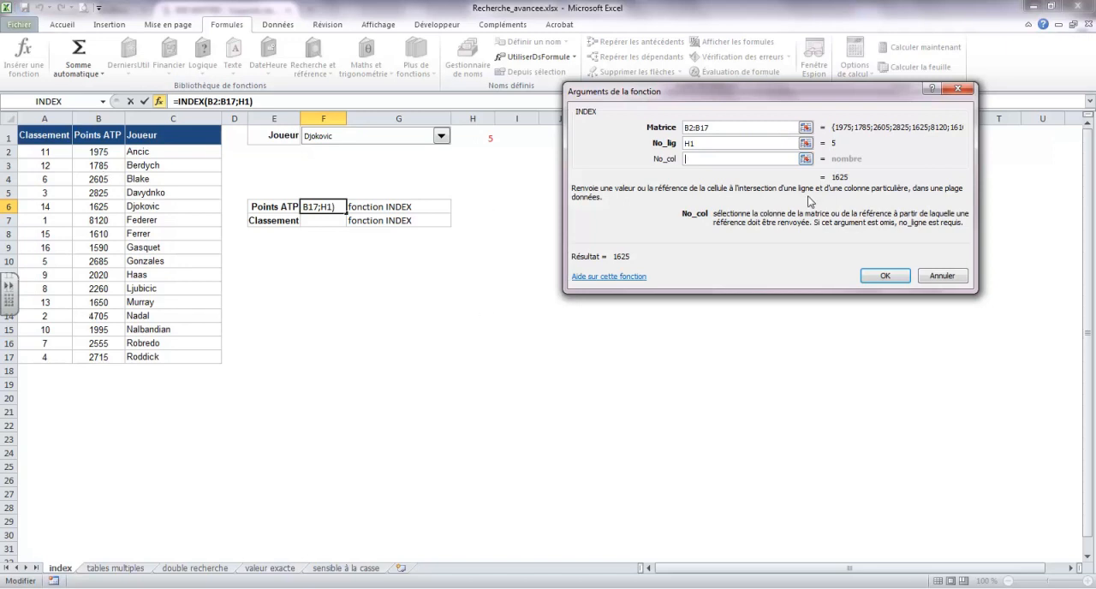
{"action": "left_click", "coordinate": [887, 276]}
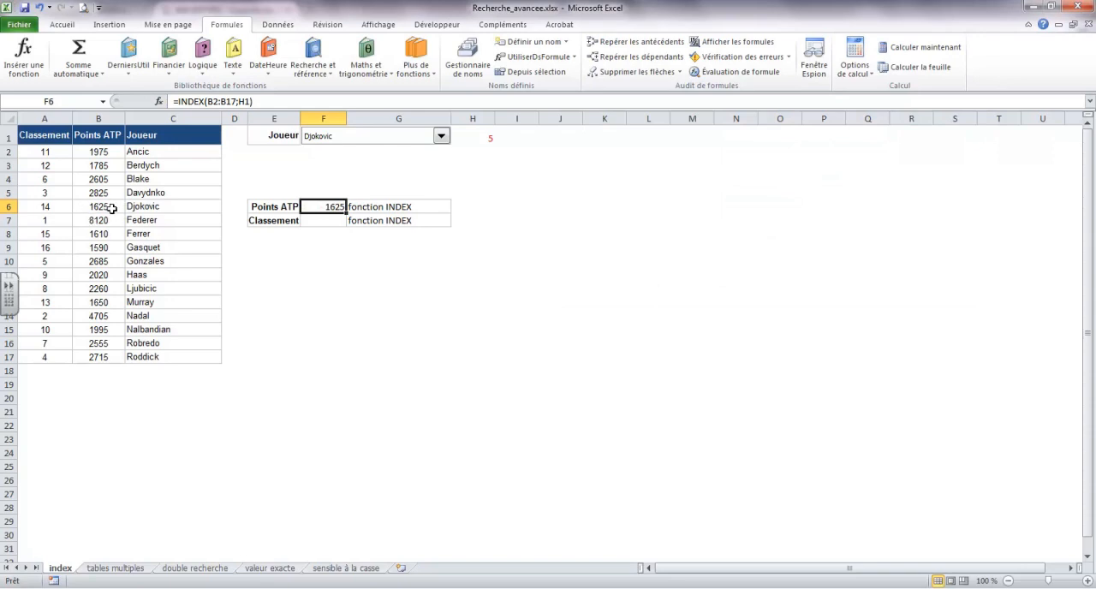
Step: Test the Points ATP formula by choosing Roddick, Nadal and Haas in turn in the player combo box
{"action": "left_click", "coordinate": [441, 137]}
{"action": "left_click_drag", "start_coordinate": [446, 182], "coordinate": [446, 201]}
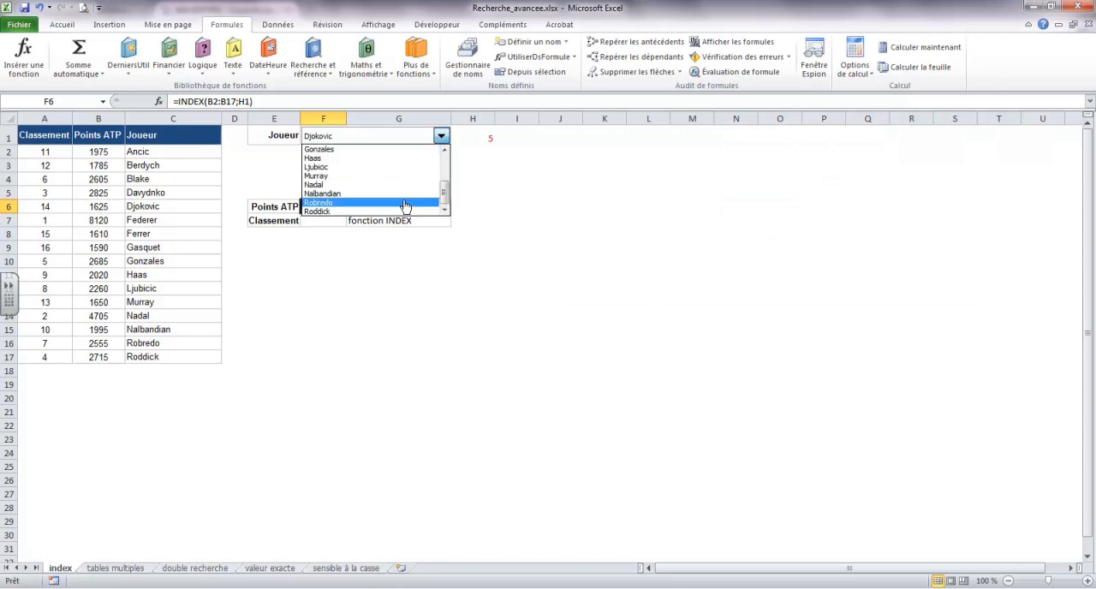
{"action": "left_click", "coordinate": [355, 212]}
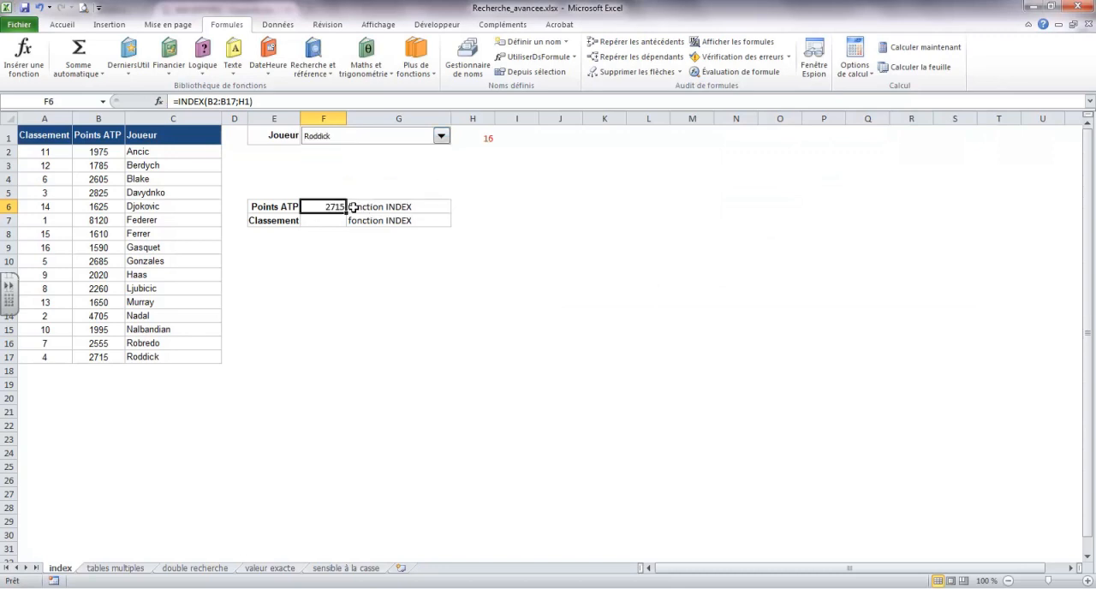
{"action": "left_click", "coordinate": [441, 138]}
{"action": "left_click", "coordinate": [350, 186]}
{"action": "left_click", "coordinate": [441, 137]}
{"action": "left_click", "coordinate": [349, 159]}
Step: Start an INDEX function in the Classement cell F7 with the matrice;no_lig;no_col argument form
{"action": "left_click", "coordinate": [330, 219]}
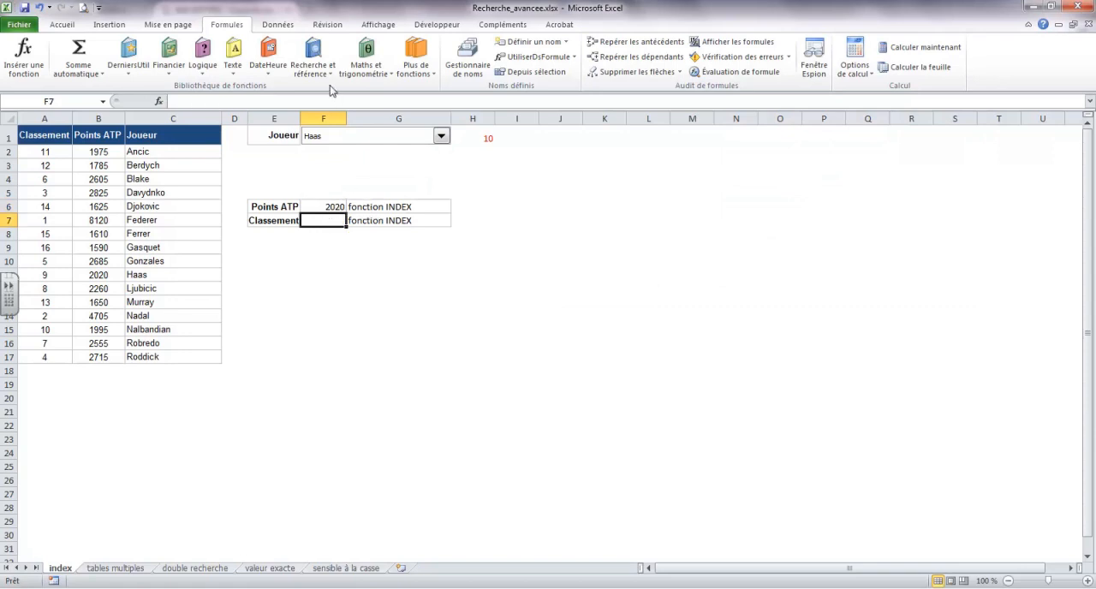
{"action": "left_click", "coordinate": [24, 62]}
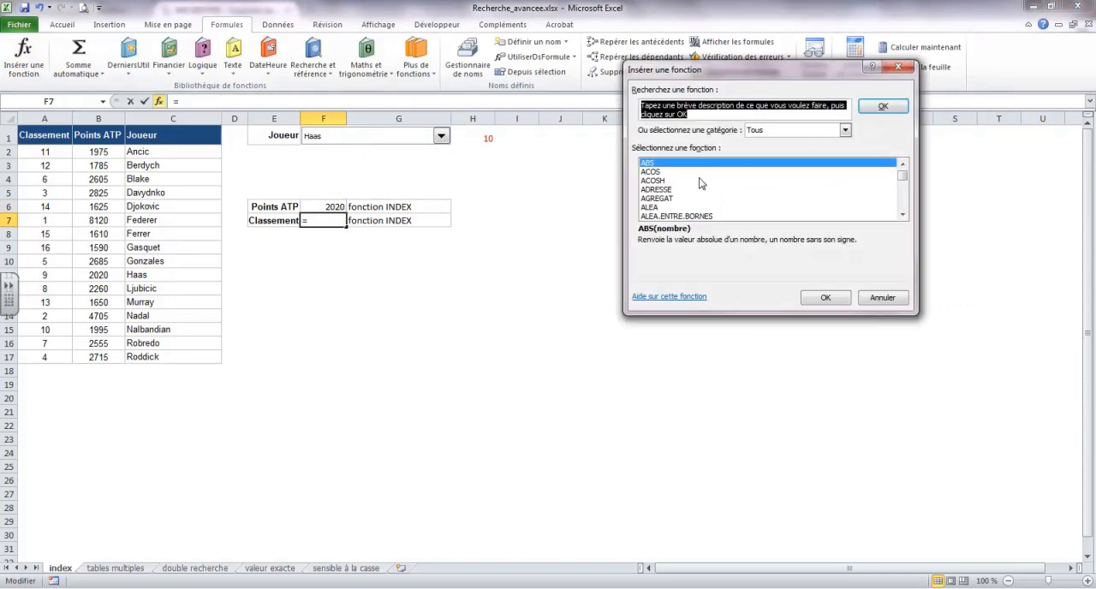
{"action": "left_click", "coordinate": [844, 129]}
{"action": "left_click", "coordinate": [796, 142]}
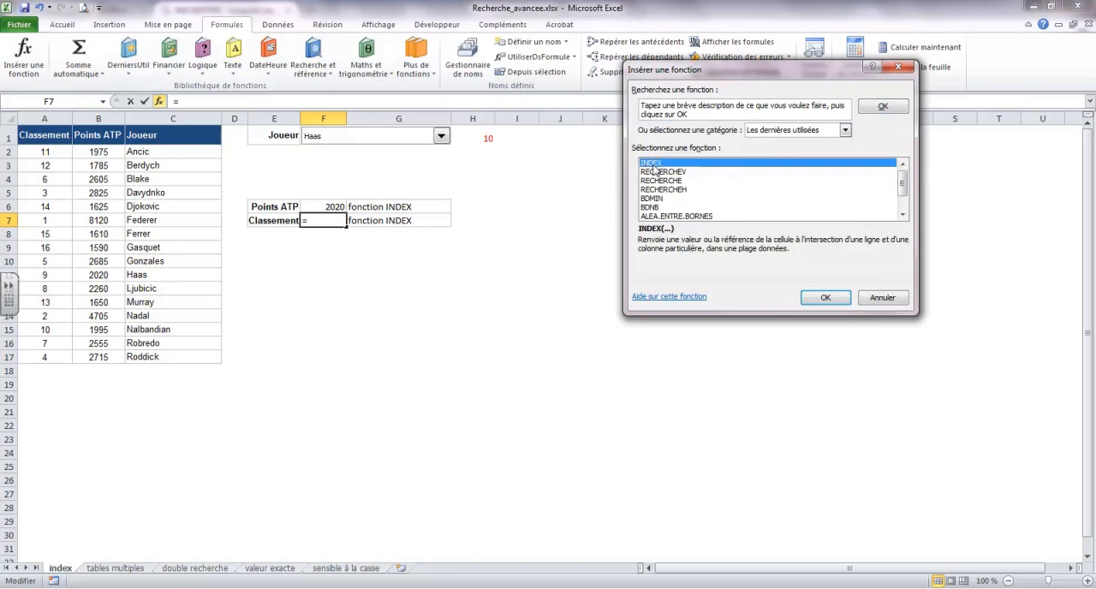
{"action": "double_click", "coordinate": [654, 164]}
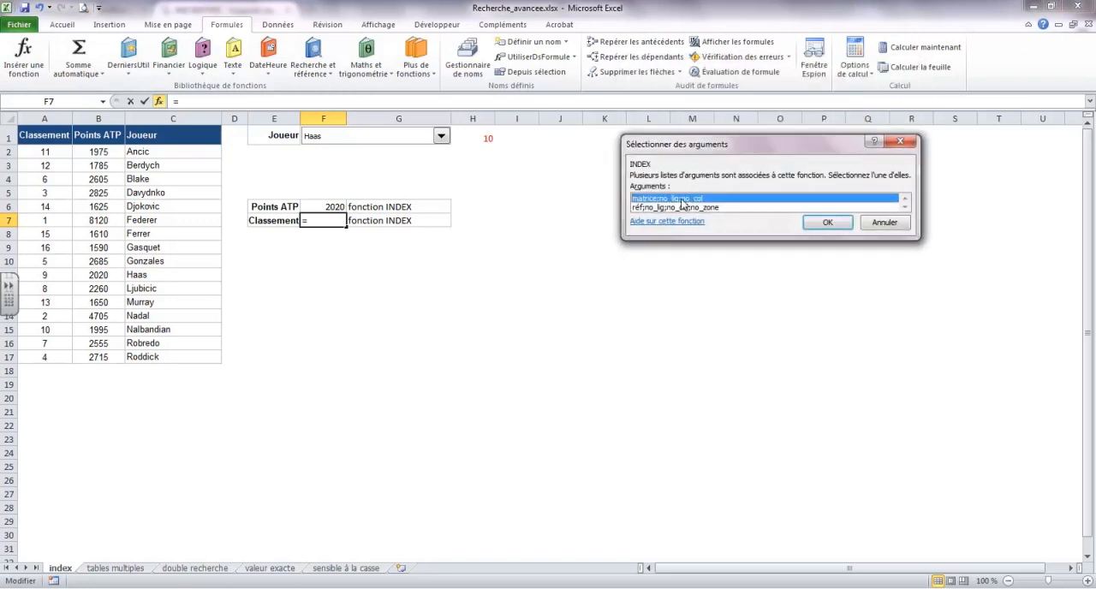
{"action": "left_click", "coordinate": [827, 222]}
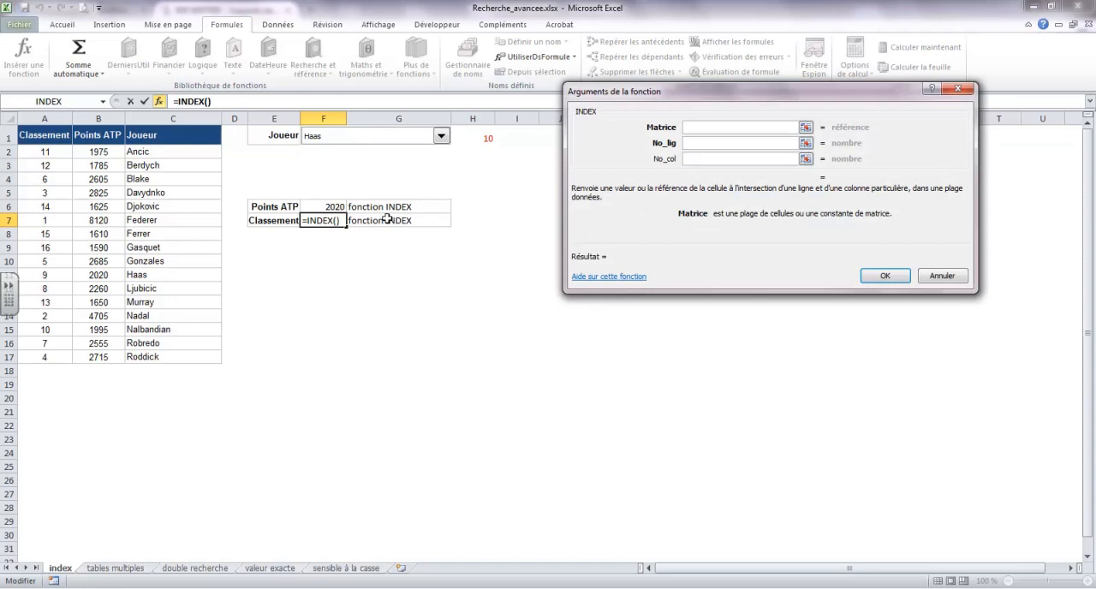
Step: Complete the Classement formula with array A2:A17 and row number H1
{"action": "left_click_drag", "start_coordinate": [44, 153], "coordinate": [31, 352]}
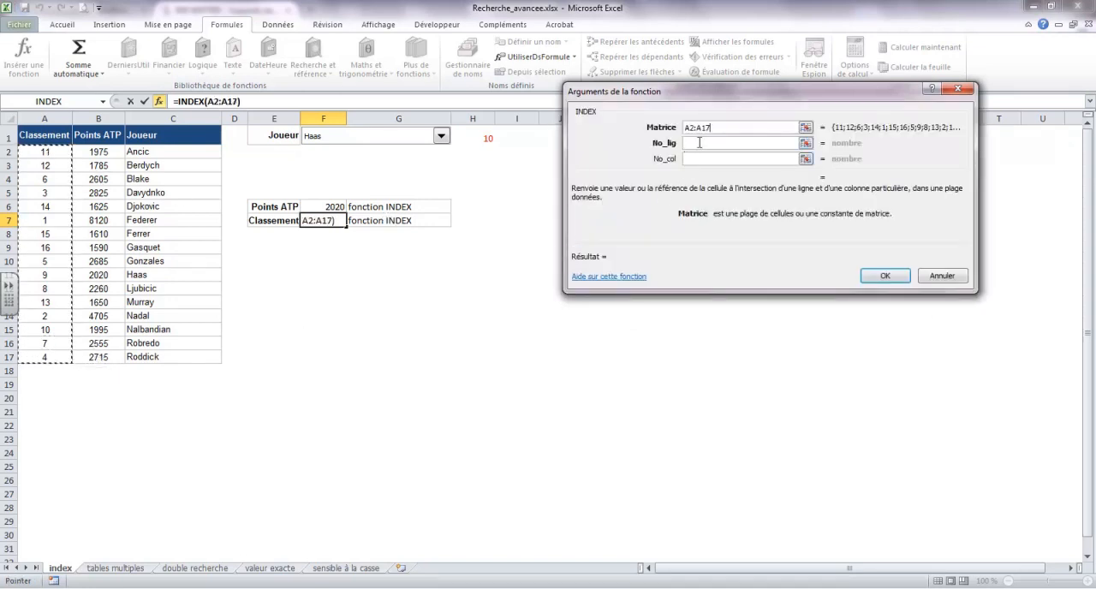
{"action": "left_click", "coordinate": [698, 143]}
{"action": "left_click", "coordinate": [489, 139]}
{"action": "left_click", "coordinate": [884, 276]}
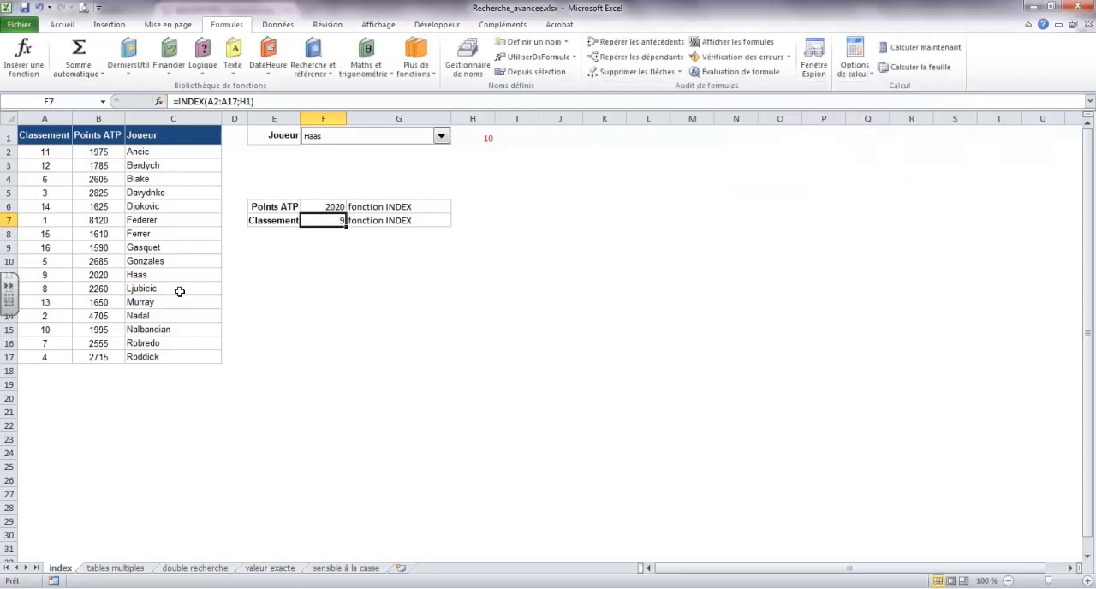
Step: Test both INDEX formulas by choosing Nalbandian in the player combo box
{"action": "left_click", "coordinate": [441, 136]}
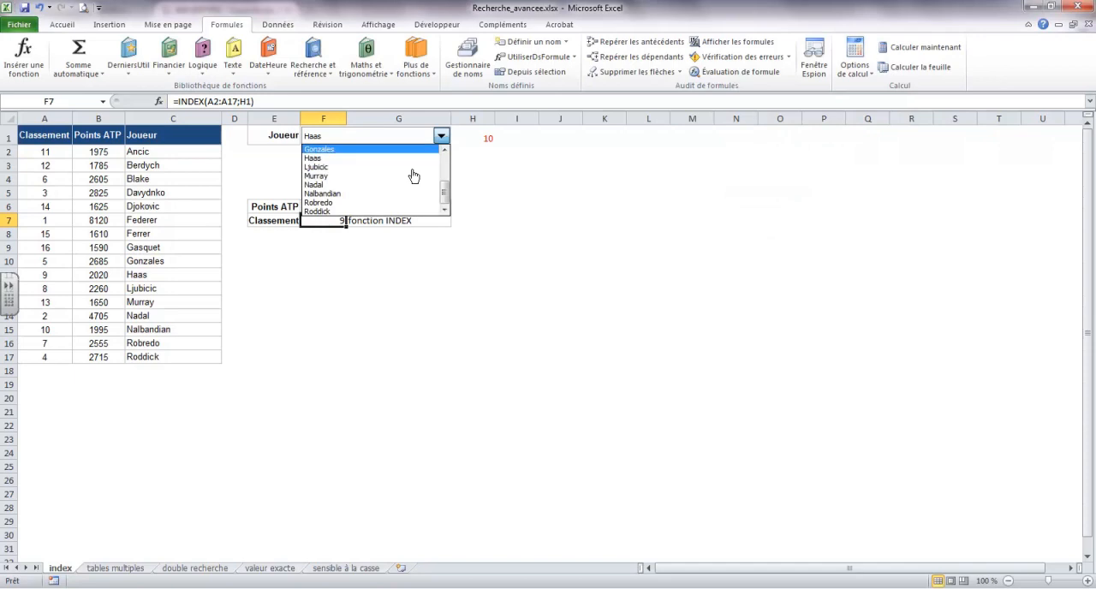
{"action": "left_click", "coordinate": [379, 195]}
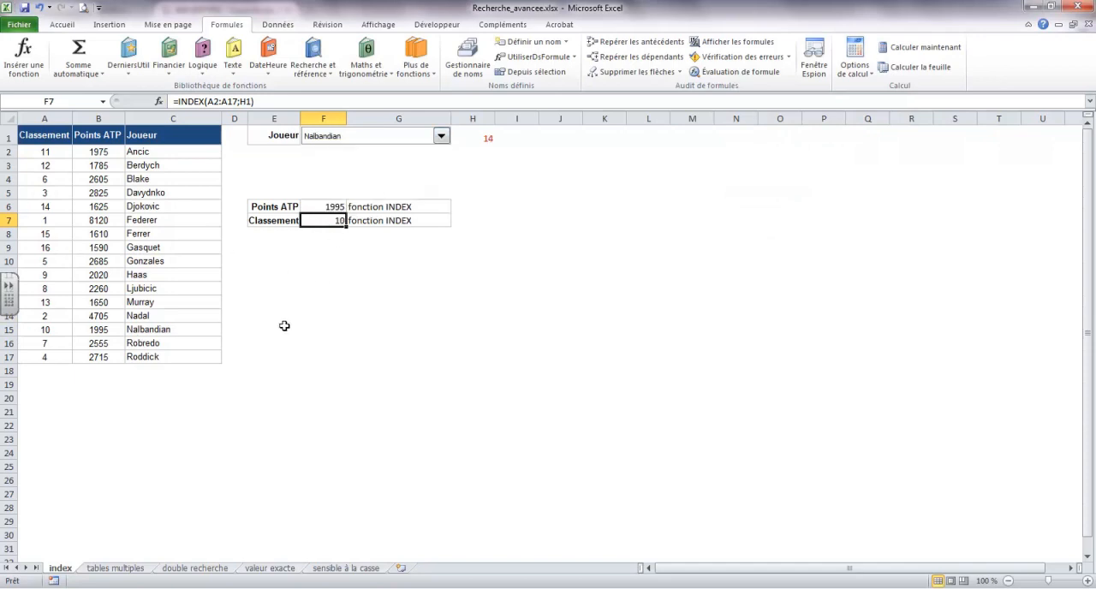
{"action": "left_click", "coordinate": [331, 299]}
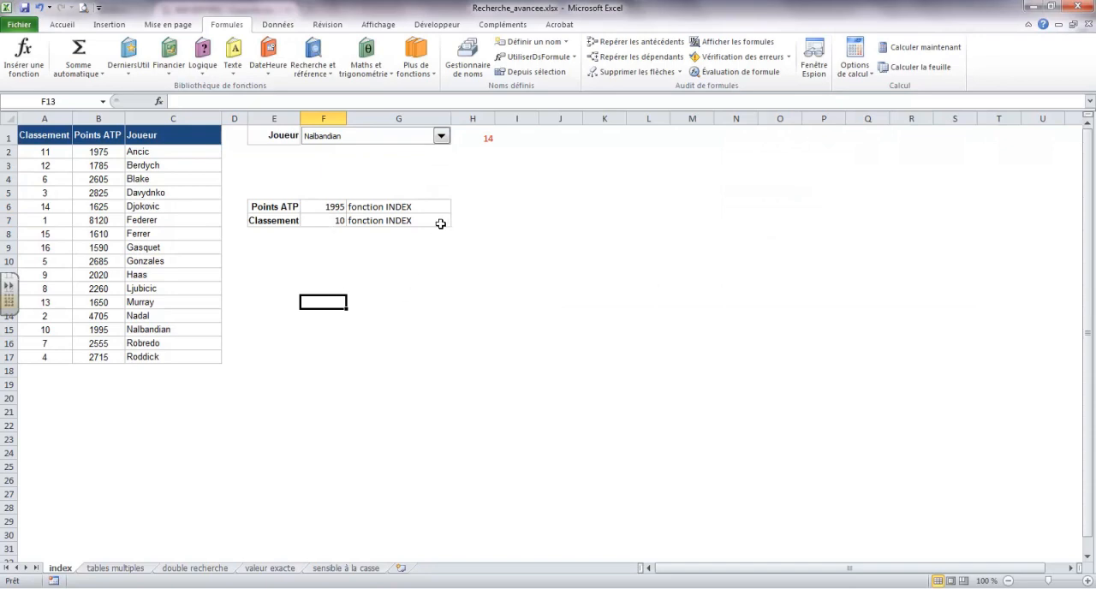
Step: Hide column H, which holds the combo box's linked cell
{"action": "left_click", "coordinate": [472, 117]}
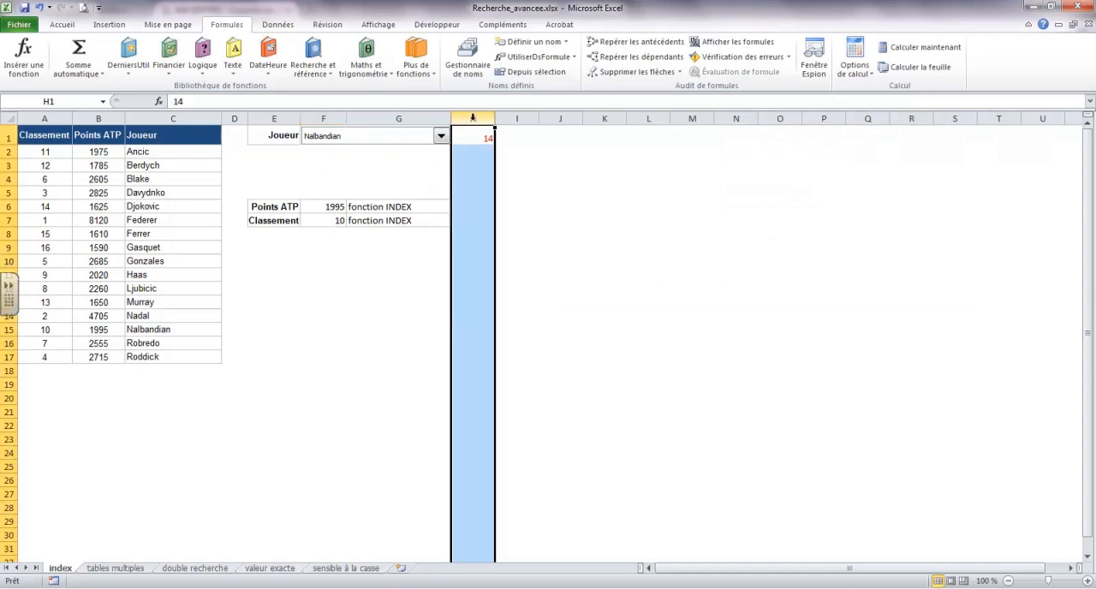
{"action": "right_click", "coordinate": [472, 118]}
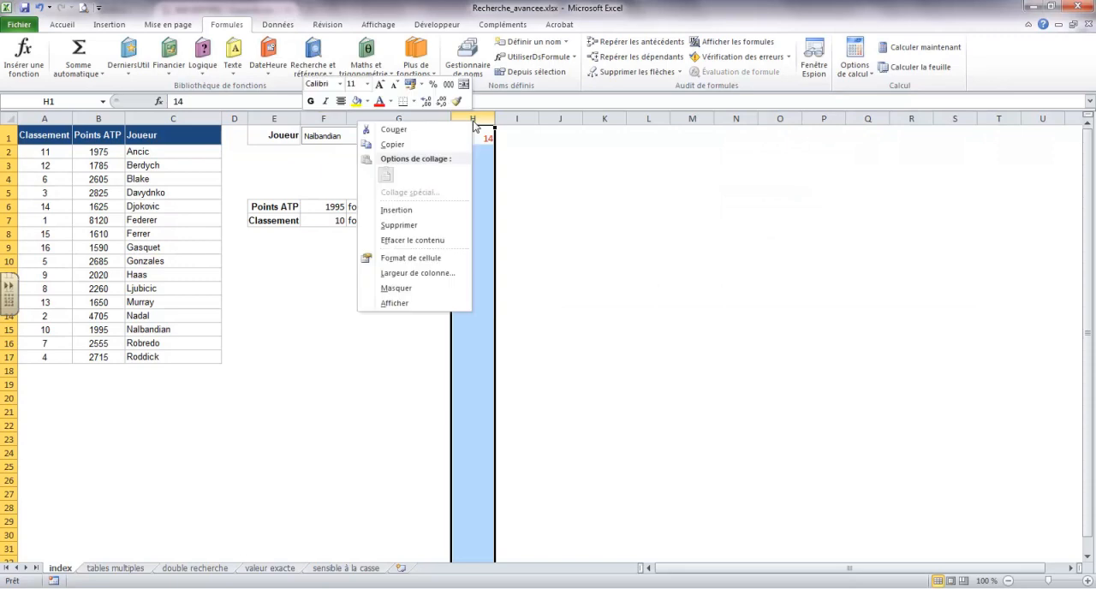
{"action": "left_click", "coordinate": [410, 288]}
{"action": "left_click", "coordinate": [363, 299]}
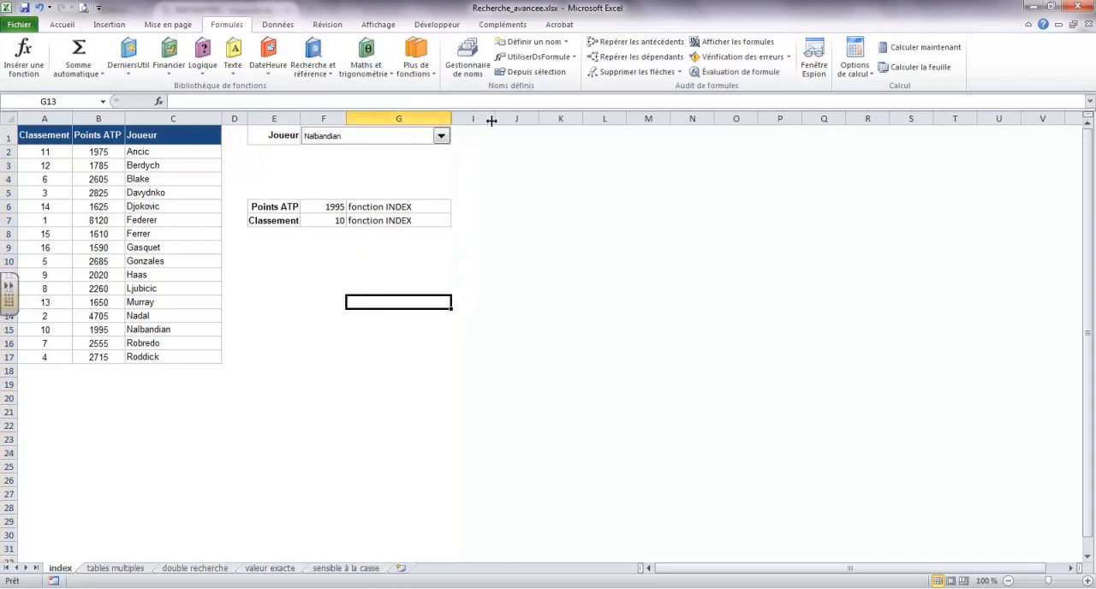
Step: Test the lookup with column H hidden by choosing several players in the combo box, ending on Berdych
{"action": "left_click", "coordinate": [441, 137]}
{"action": "left_click", "coordinate": [395, 176]}
{"action": "left_click", "coordinate": [441, 137]}
{"action": "left_click", "coordinate": [377, 150]}
{"action": "left_click", "coordinate": [442, 137]}
{"action": "left_click", "coordinate": [360, 163]}
{"action": "left_click", "coordinate": [442, 137]}
{"action": "scroll", "coordinate": [373, 171], "scroll_direction": "up", "scroll_amount": 3}
{"action": "left_click", "coordinate": [368, 159]}
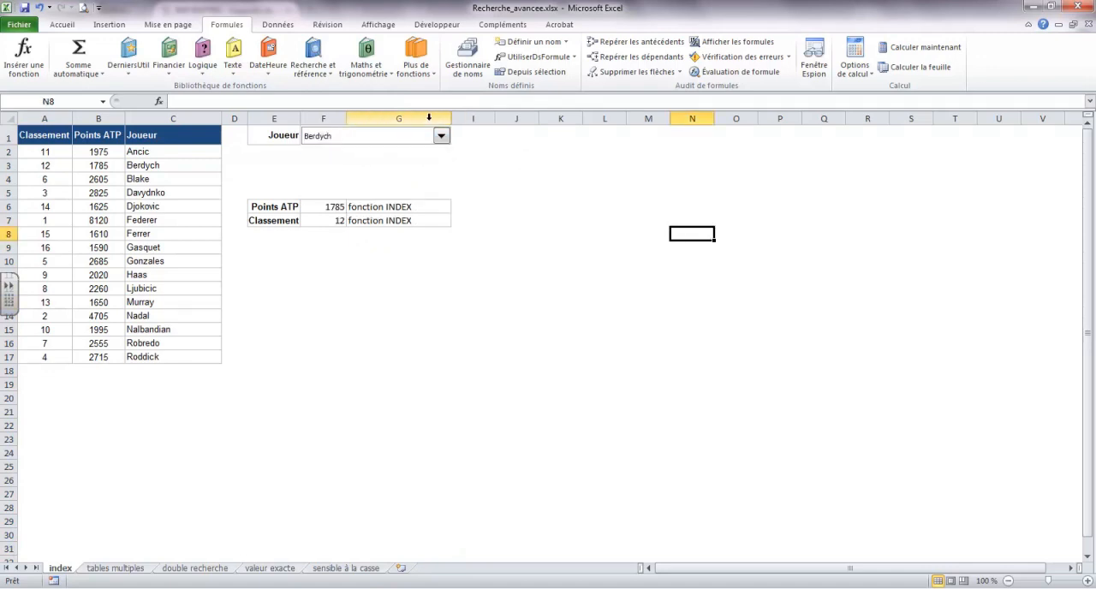
Step: Unhide column H between columns G and I
{"action": "left_click_drag", "start_coordinate": [429, 117], "coordinate": [466, 119]}
{"action": "right_click", "coordinate": [467, 120]}
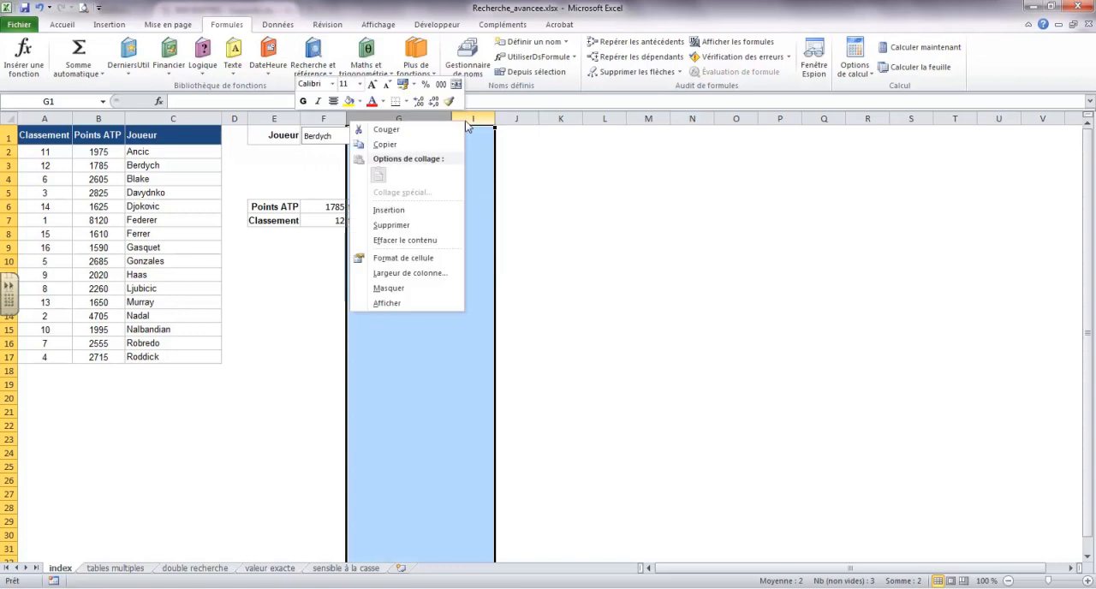
{"action": "left_click", "coordinate": [415, 303]}
{"action": "left_click", "coordinate": [716, 289]}
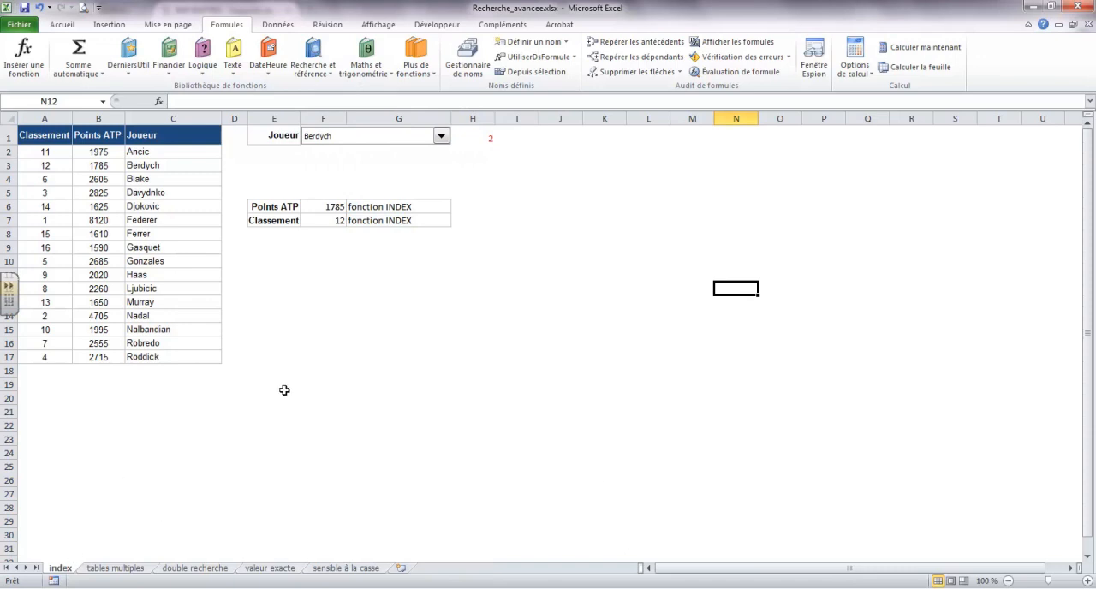
Step: On the double recherche sheet, define the name ListeProduit for the product header range D1:H1
{"action": "left_click", "coordinate": [212, 570]}
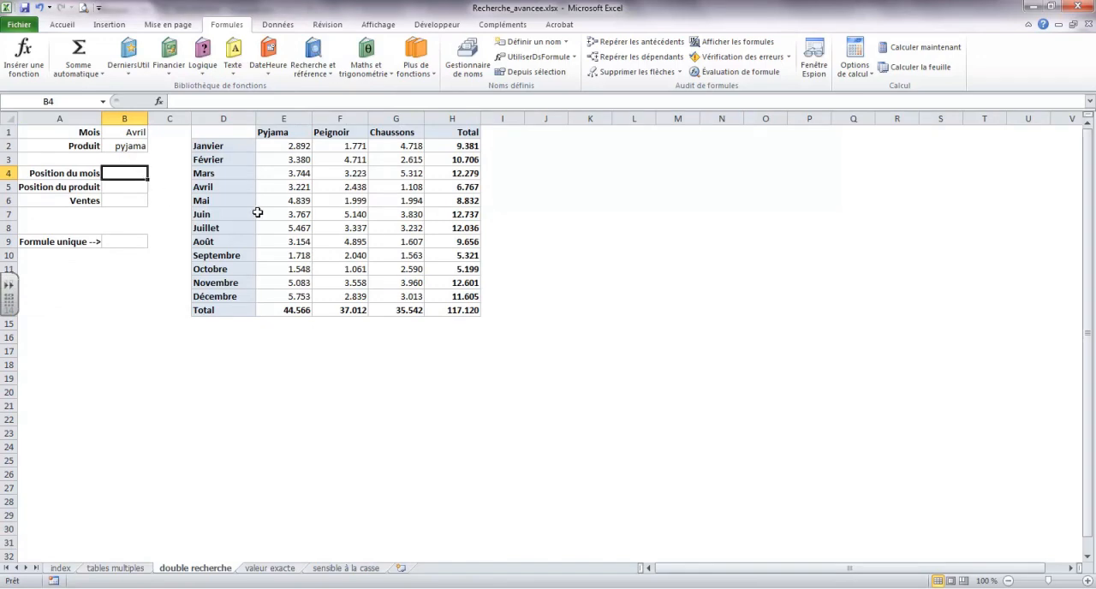
{"action": "left_click", "coordinate": [225, 132]}
{"action": "left_click_drag", "start_coordinate": [225, 132], "coordinate": [448, 132]}
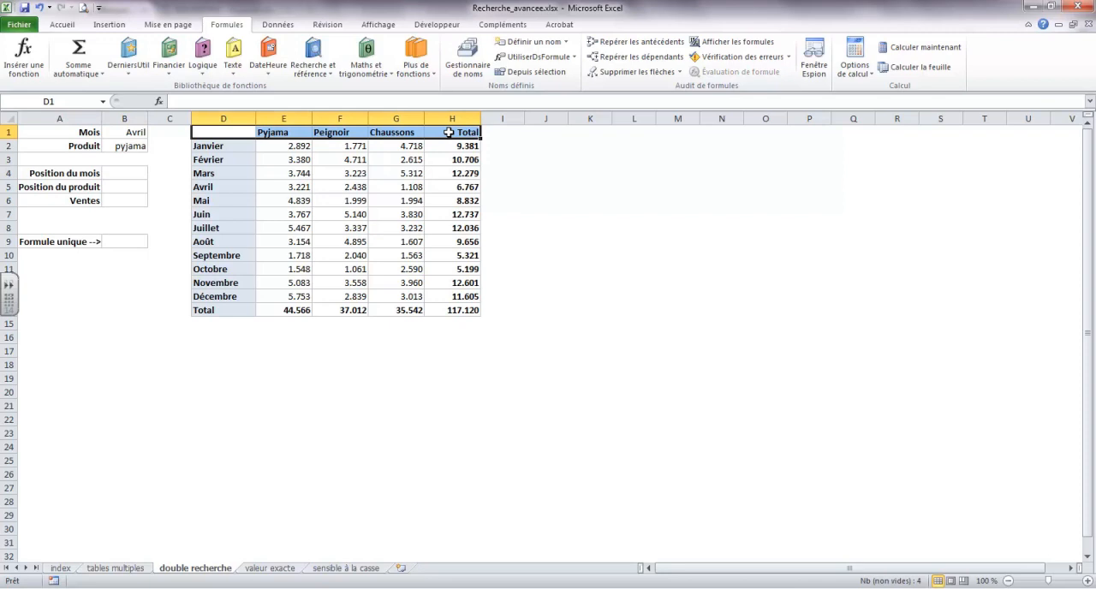
{"action": "left_click", "coordinate": [546, 42]}
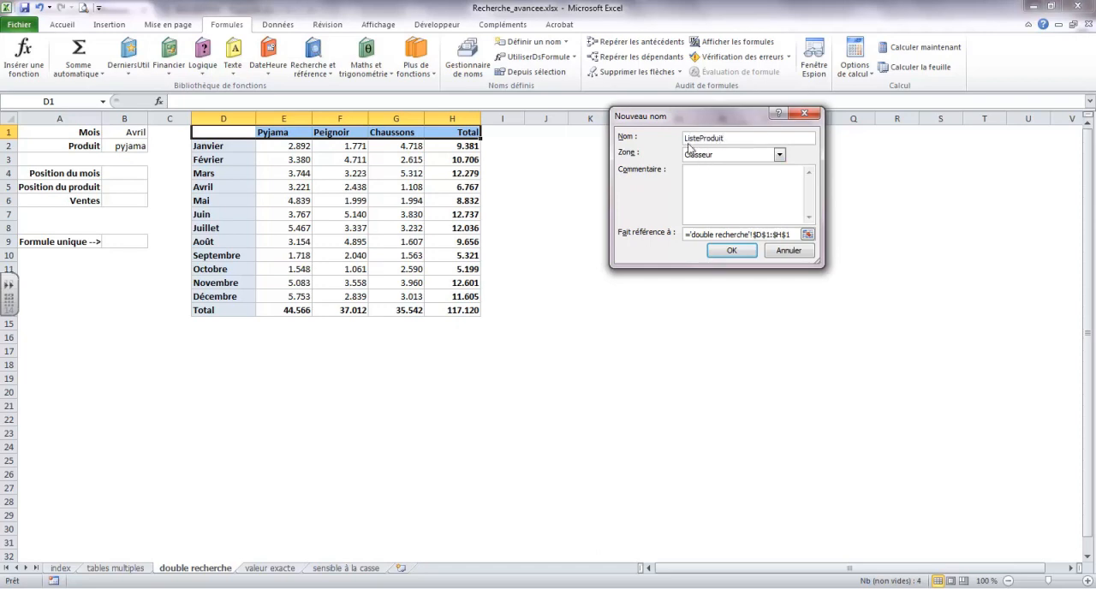
{"action": "left_click", "coordinate": [736, 250]}
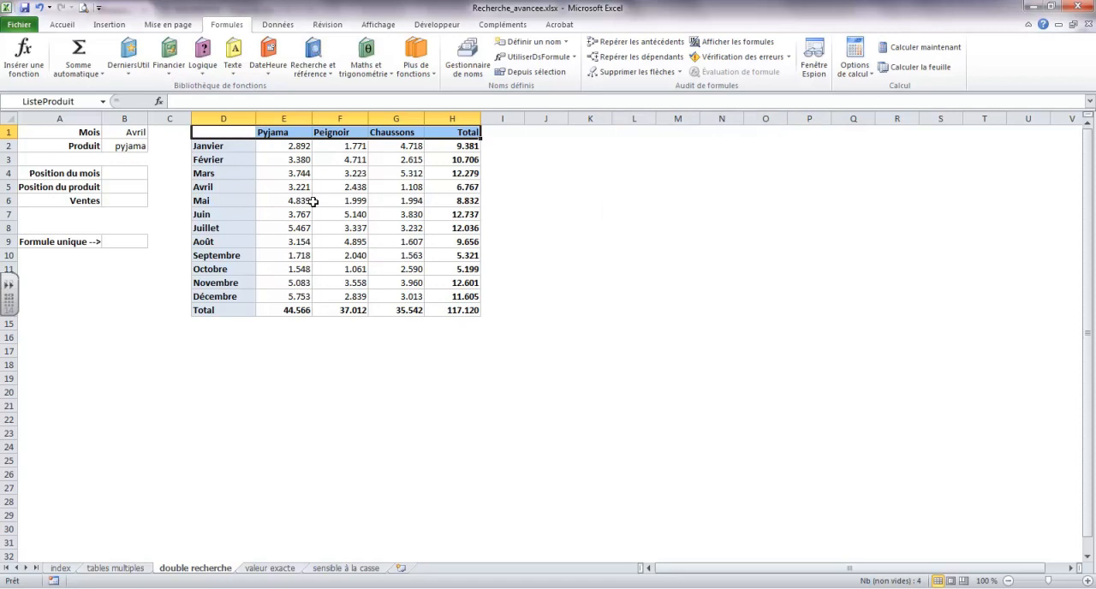
Step: Define the name ListeMois for the month column range D1:D14 on the double recherche sheet
{"action": "left_click", "coordinate": [219, 133]}
{"action": "left_click_drag", "start_coordinate": [232, 134], "coordinate": [245, 310]}
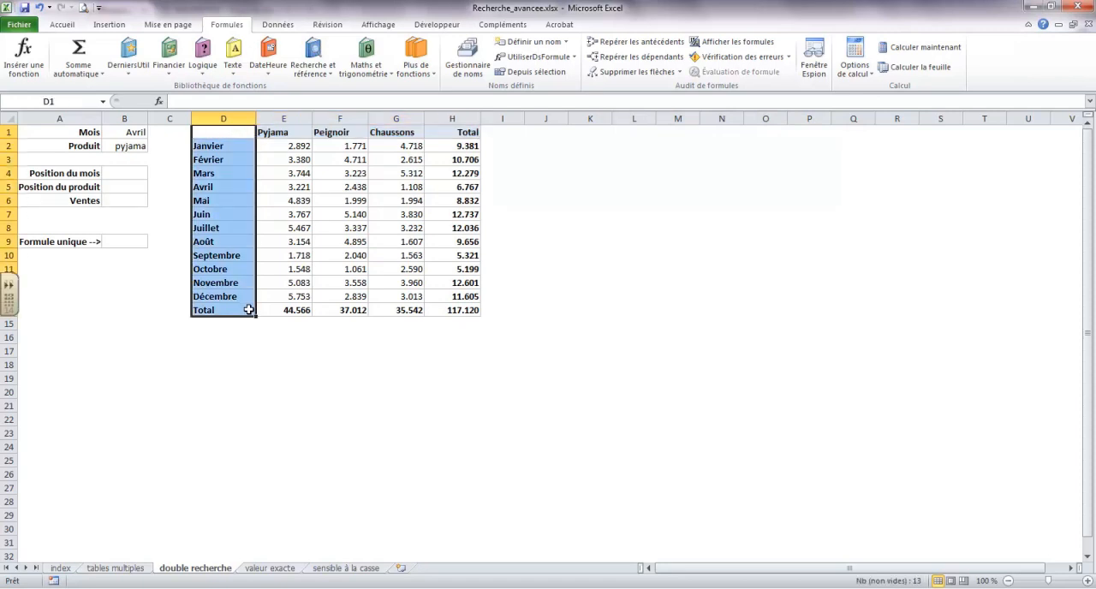
{"action": "left_click", "coordinate": [534, 43]}
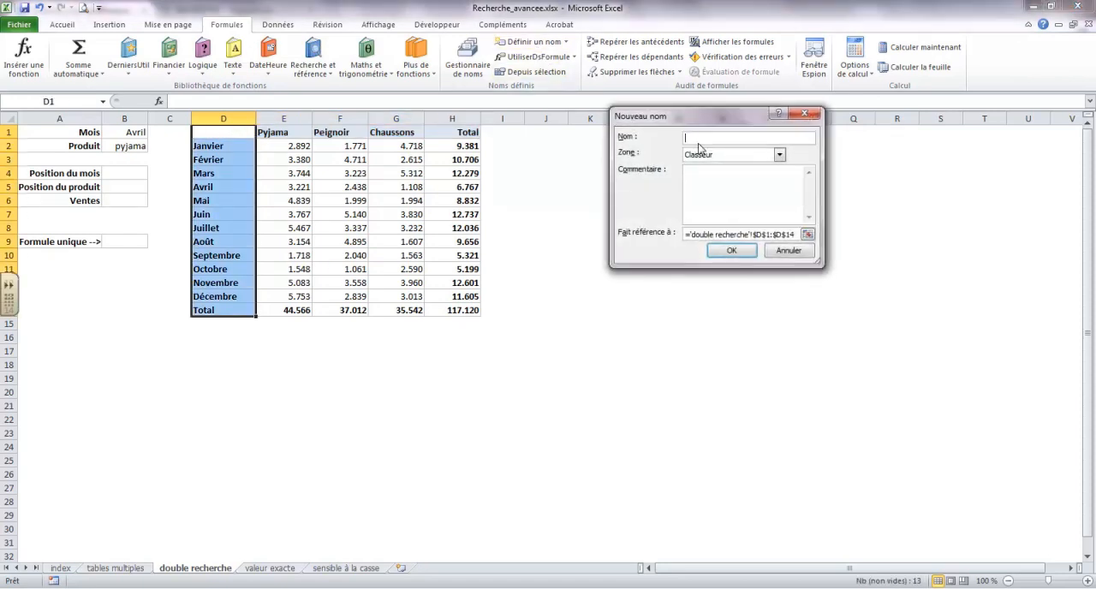
{"action": "type", "text": "ListeMois"}
{"action": "left_click", "coordinate": [732, 250]}
Step: Define the name Table for the whole sales table range D1:H14
{"action": "left_click_drag", "start_coordinate": [206, 133], "coordinate": [475, 310]}
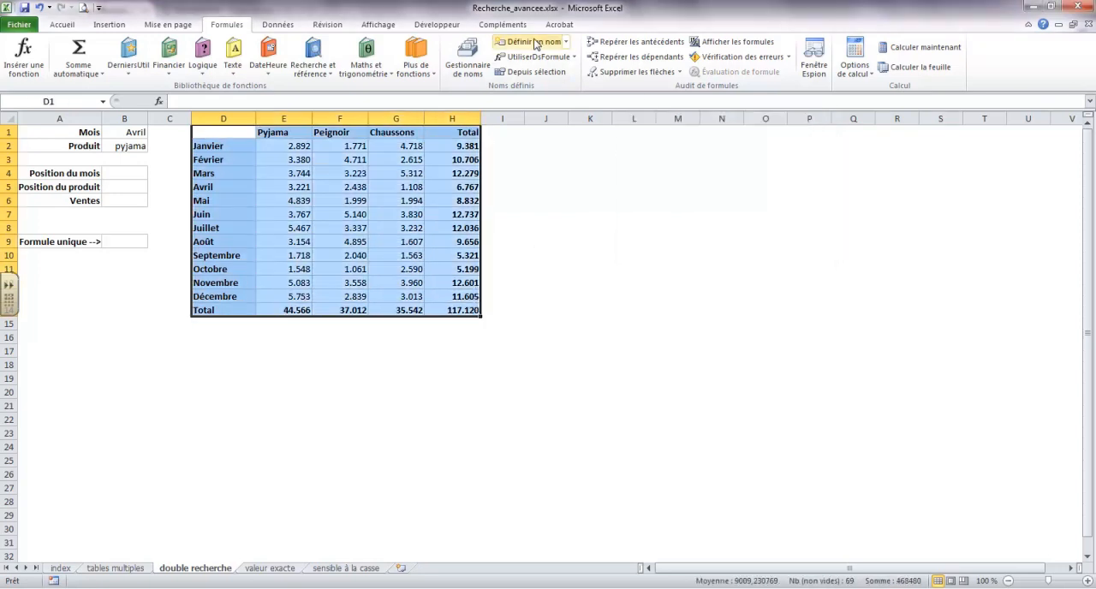
{"action": "left_click", "coordinate": [535, 43]}
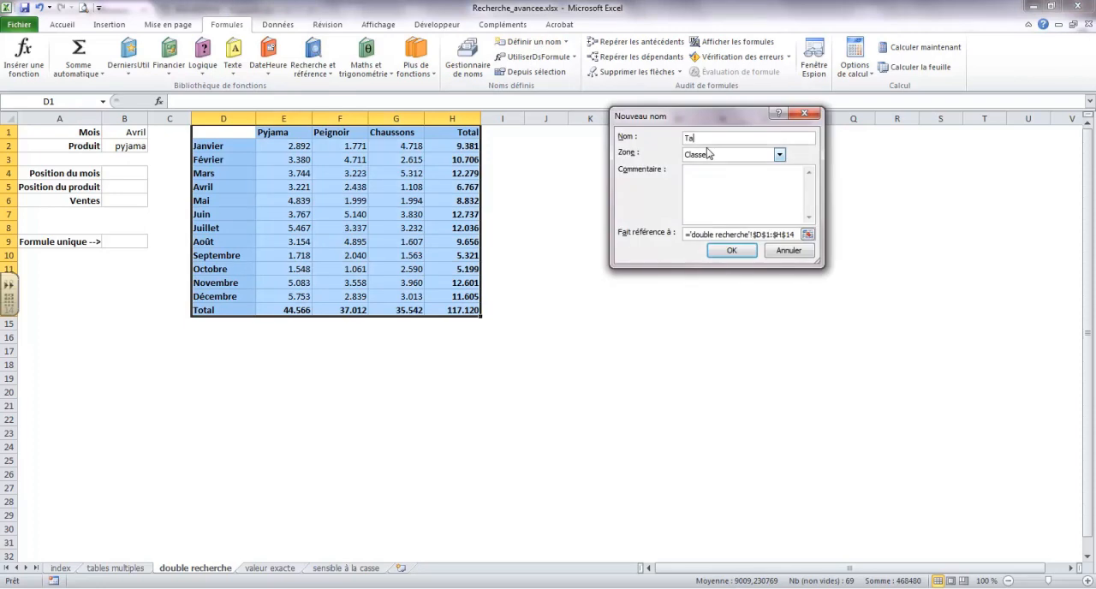
{"action": "type", "text": "Table"}
{"action": "left_click", "coordinate": [733, 250]}
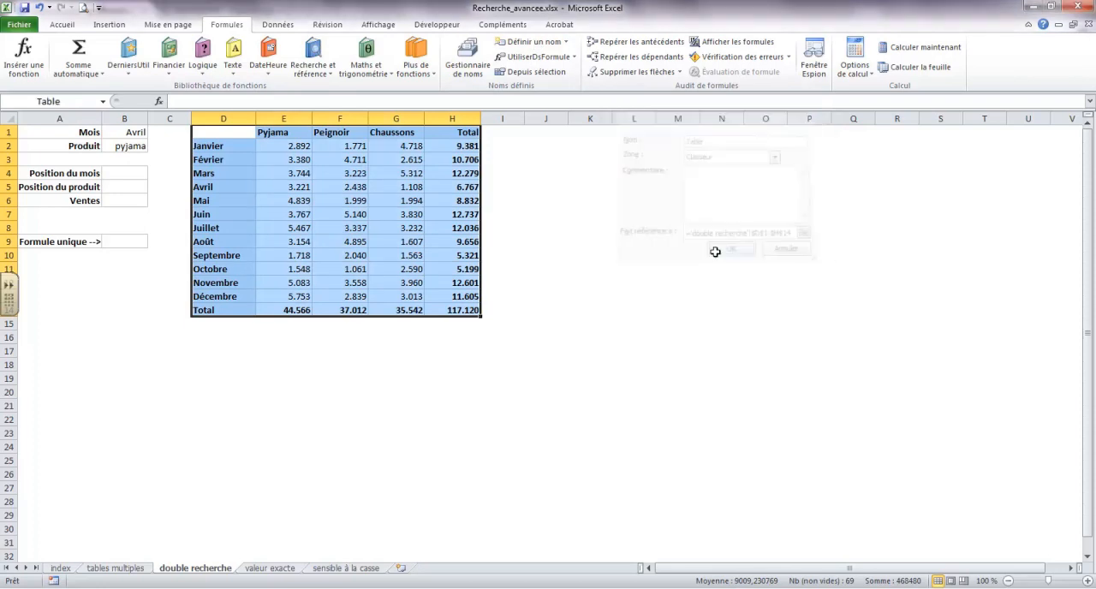
Step: Insert the EQUIV function in the Position du mois cell B4, finding it in the full list of functions
{"action": "left_click", "coordinate": [127, 176]}
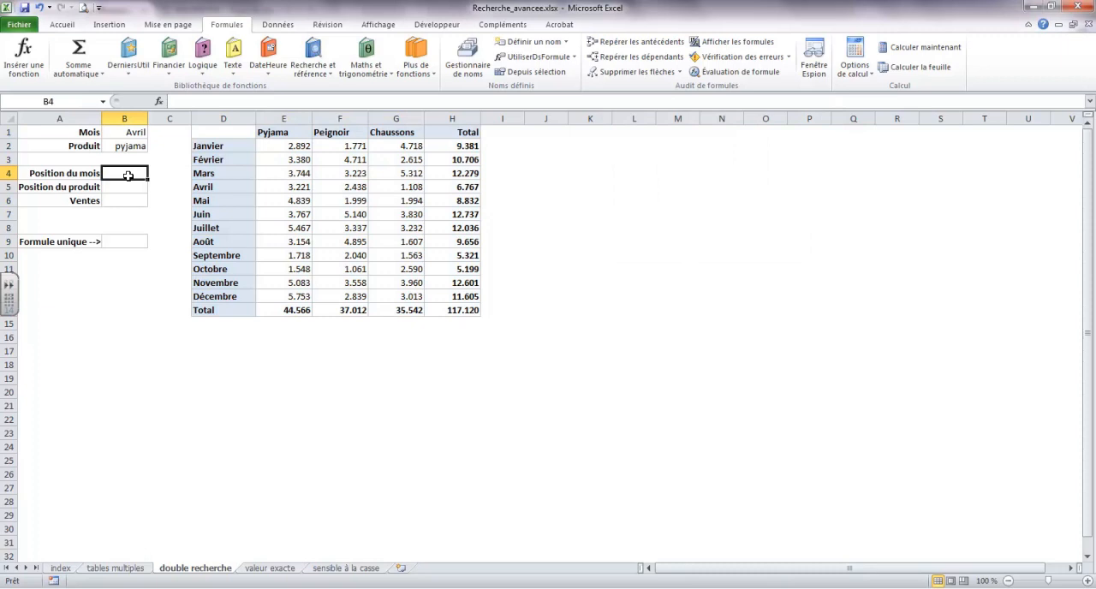
{"action": "left_click", "coordinate": [24, 64]}
{"action": "left_click", "coordinate": [791, 130]}
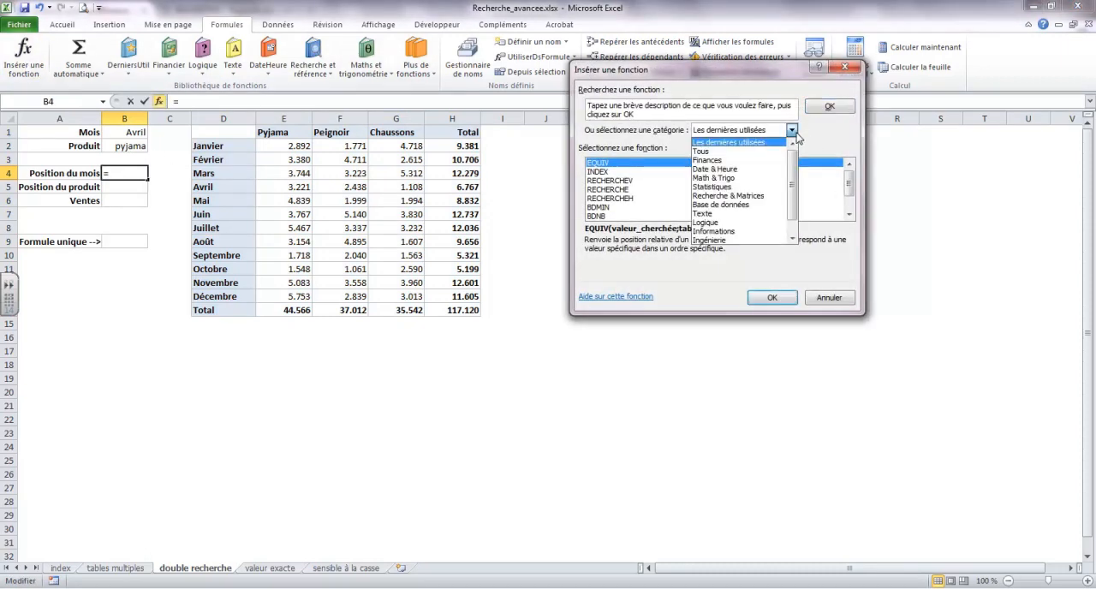
{"action": "left_click", "coordinate": [757, 152]}
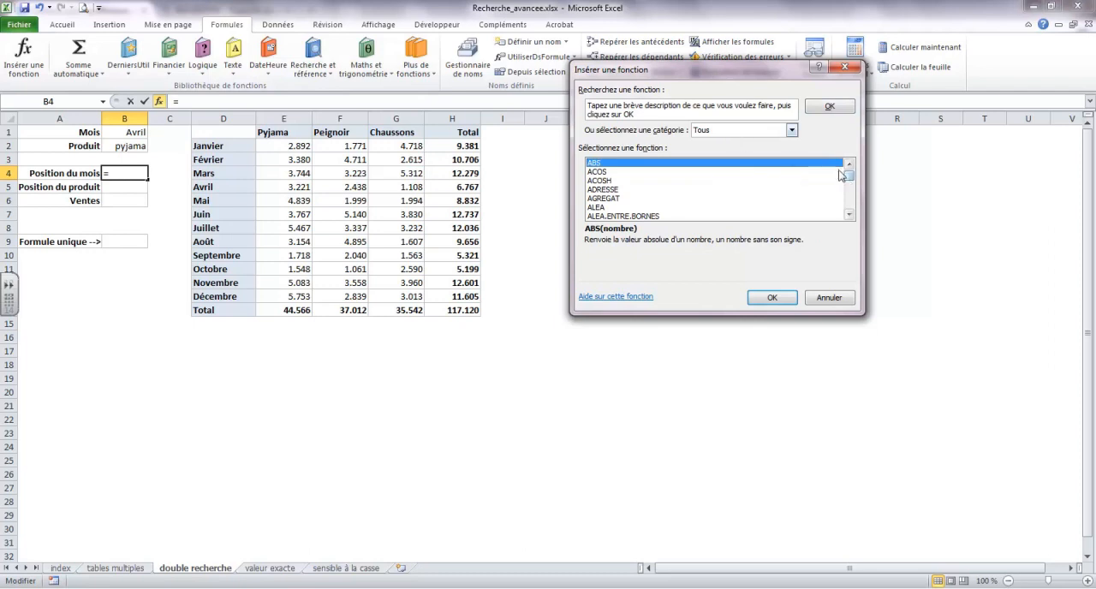
{"action": "left_click_drag", "start_coordinate": [848, 178], "coordinate": [849, 186]}
{"action": "left_click", "coordinate": [850, 175]}
{"action": "left_click", "coordinate": [850, 176]}
{"action": "left_click", "coordinate": [850, 175]}
{"action": "left_click", "coordinate": [850, 174]}
{"action": "left_click", "coordinate": [850, 174]}
{"action": "left_click", "coordinate": [850, 174]}
{"action": "left_click", "coordinate": [850, 174]}
{"action": "left_click", "coordinate": [850, 197]}
{"action": "left_click", "coordinate": [605, 216]}
{"action": "double_click", "coordinate": [605, 216]}
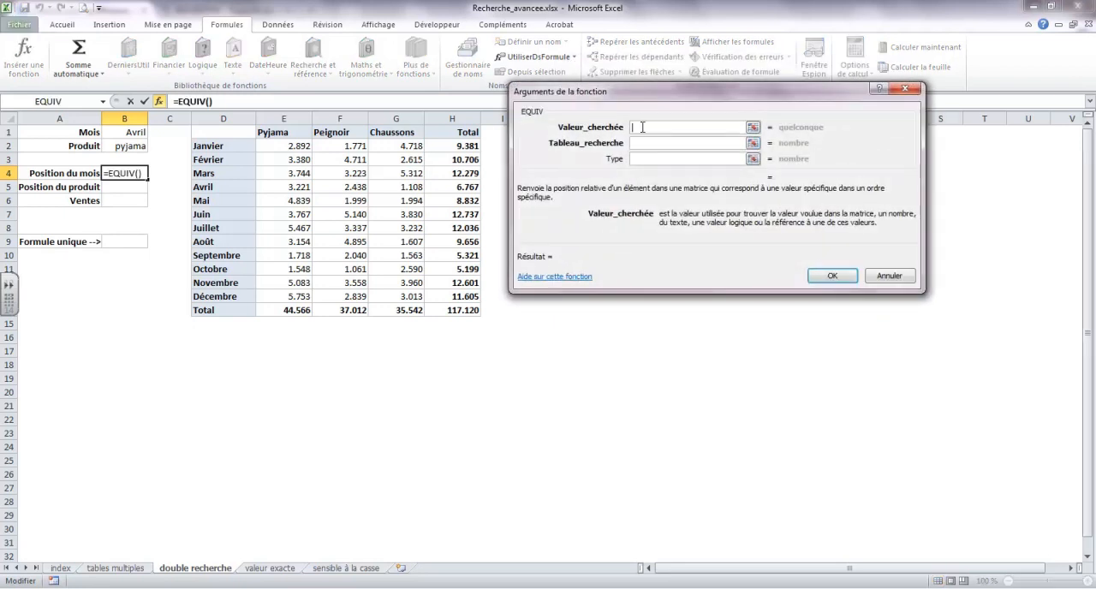
Step: Complete the EQUIV function with B1 as the lookup value, ListeMois as the lookup range and match type 0
{"action": "left_click", "coordinate": [130, 133]}
{"action": "left_click", "coordinate": [648, 144]}
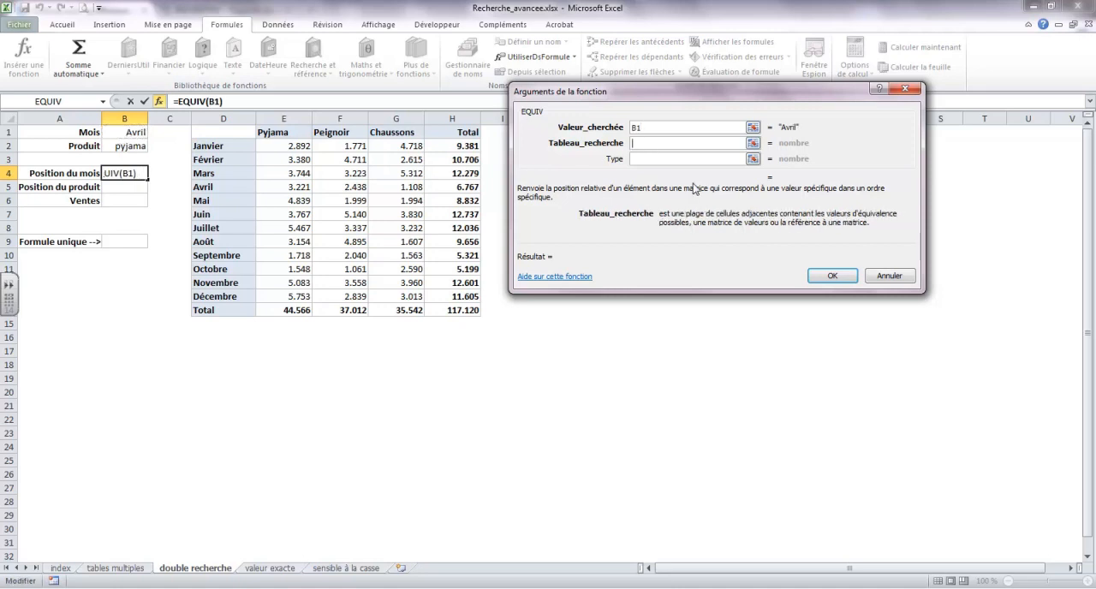
{"action": "type", "text": "ListeMois"}
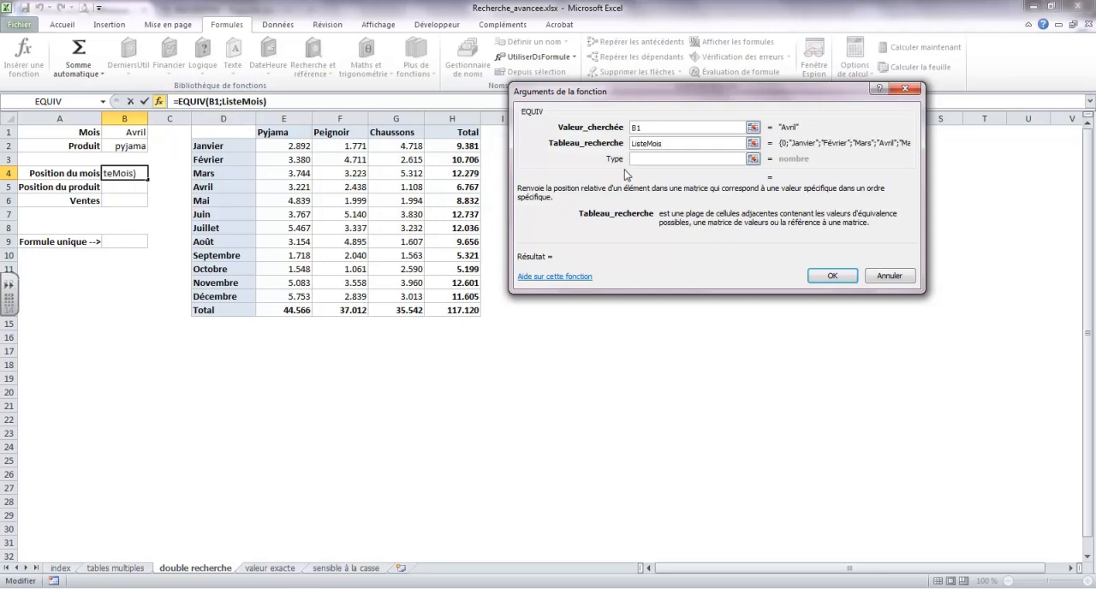
{"action": "left_click", "coordinate": [660, 158]}
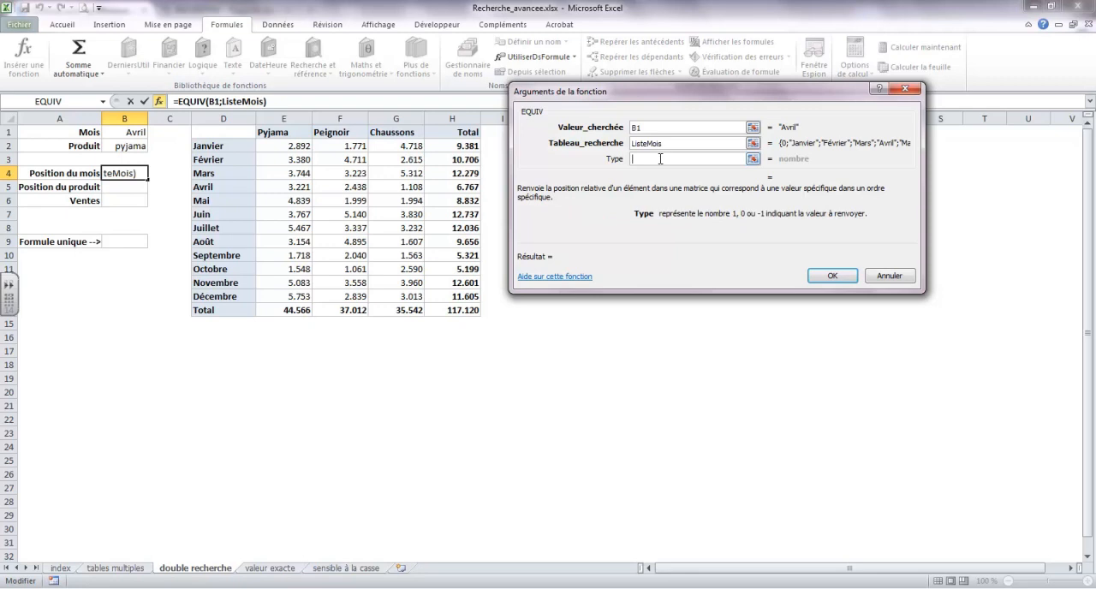
{"action": "type", "text": "0"}
{"action": "left_click", "coordinate": [831, 276]}
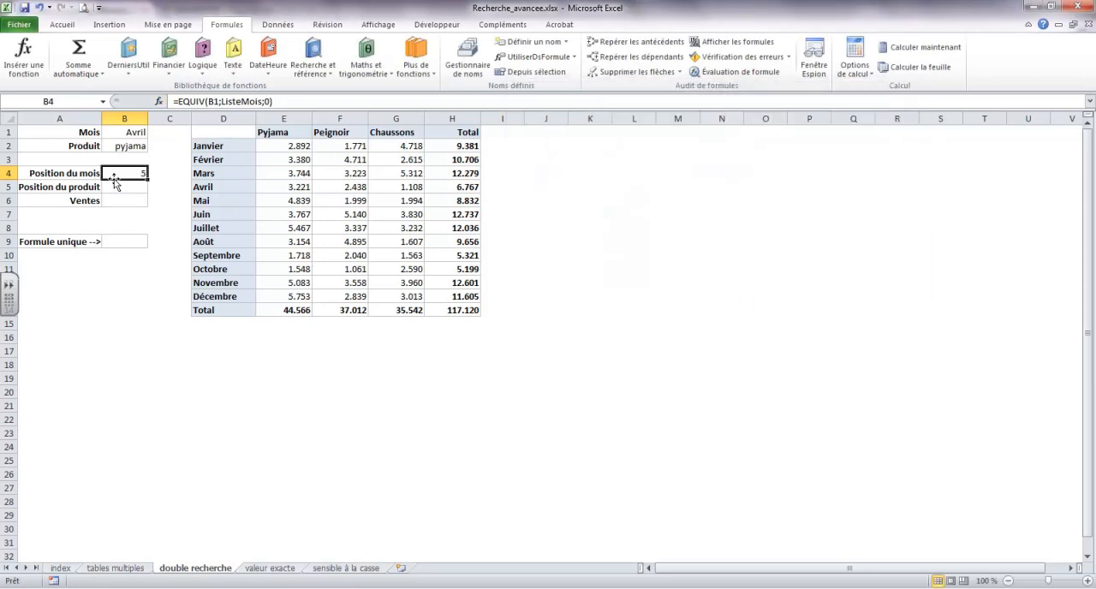
Step: Check the month position by counting down the cells of column D from D1 to Avril
{"action": "left_click", "coordinate": [218, 134]}
{"action": "left_click", "coordinate": [222, 148]}
{"action": "left_click", "coordinate": [225, 160]}
{"action": "left_click", "coordinate": [225, 174]}
{"action": "left_click", "coordinate": [226, 188]}
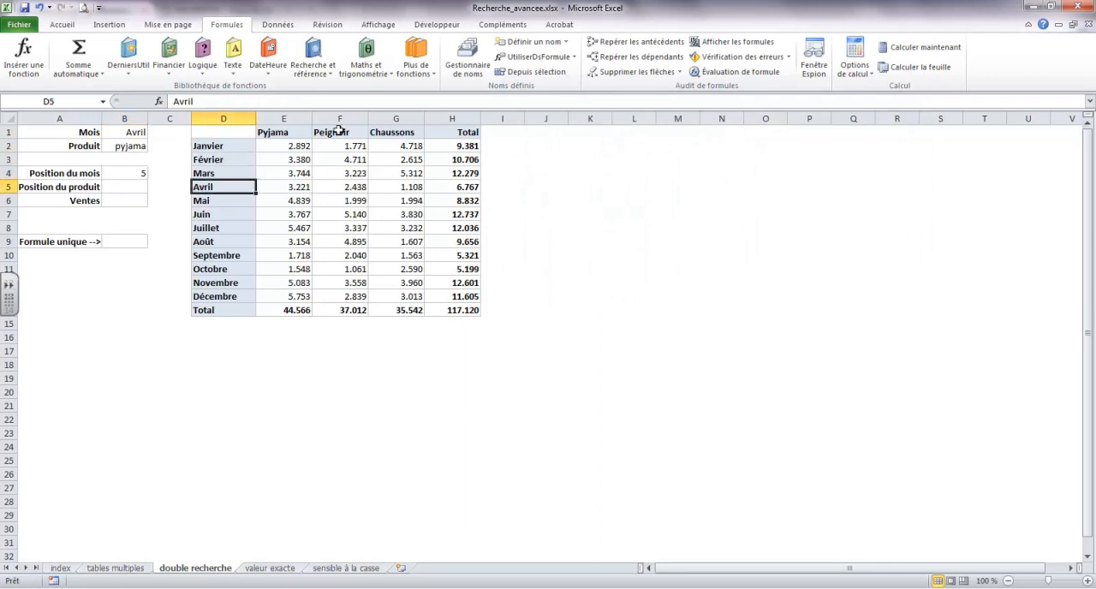
Step: Enter an EQUIV function in the Position du produit cell B5 that matches B2 in ListeProduit with match type 0
{"action": "left_click", "coordinate": [128, 187]}
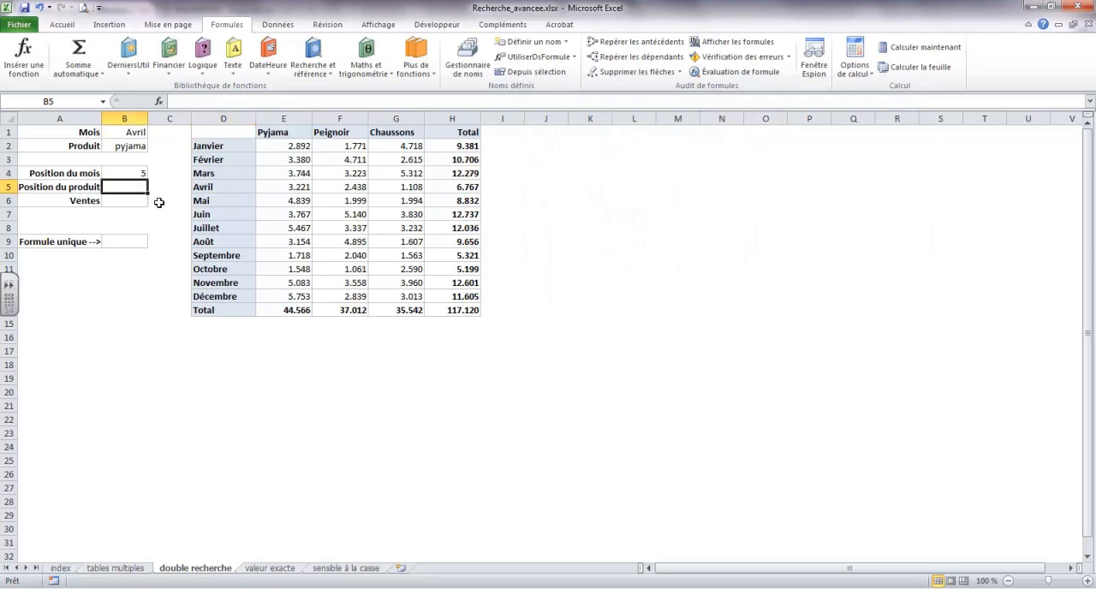
{"action": "left_click", "coordinate": [12, 56]}
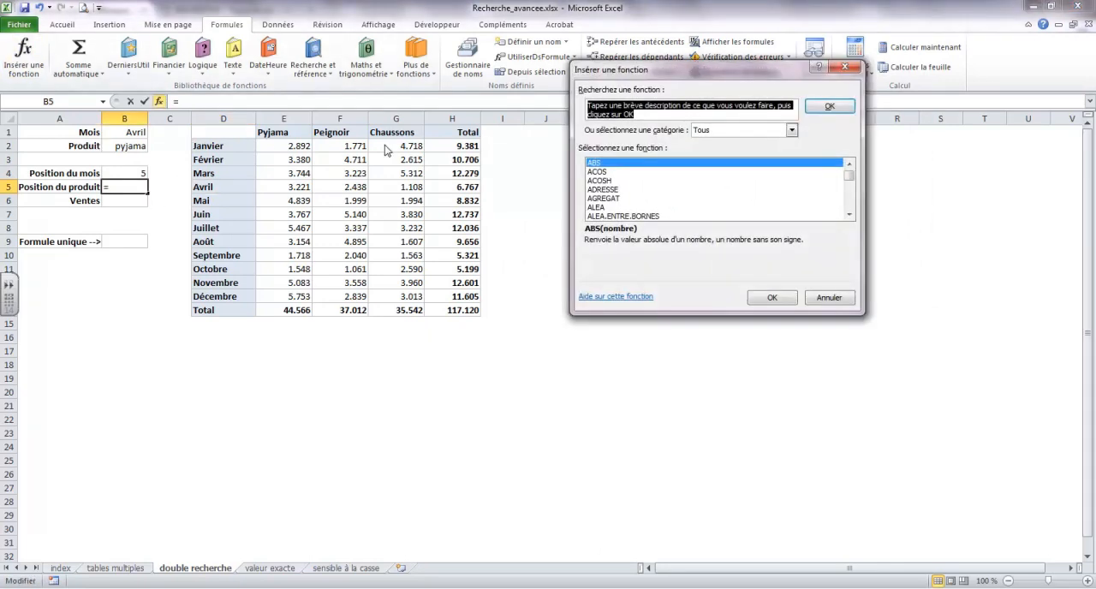
{"action": "left_click", "coordinate": [792, 130]}
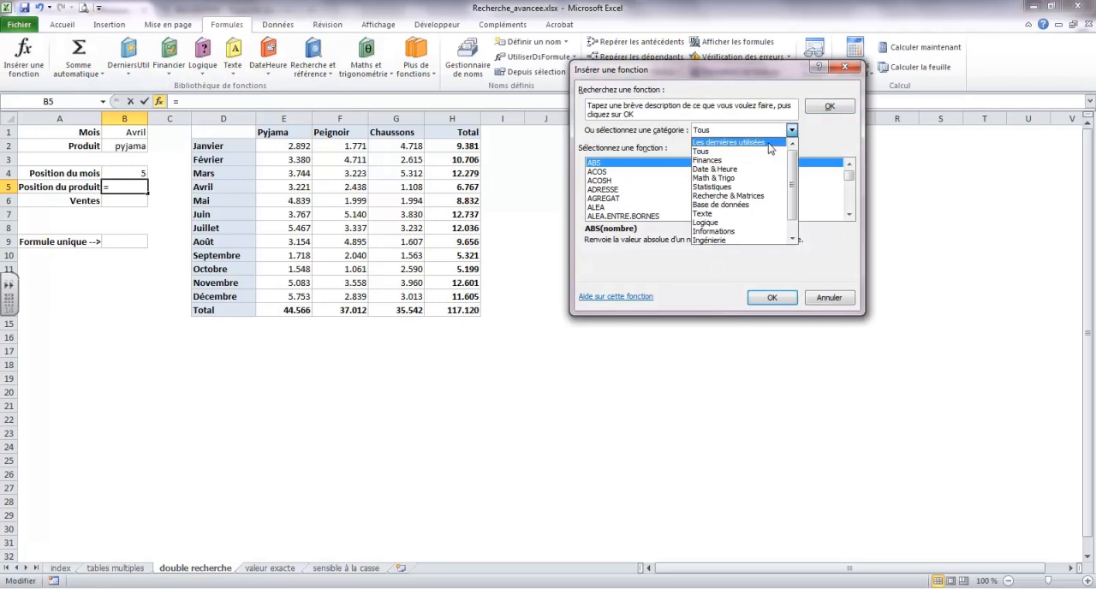
{"action": "left_click", "coordinate": [772, 146]}
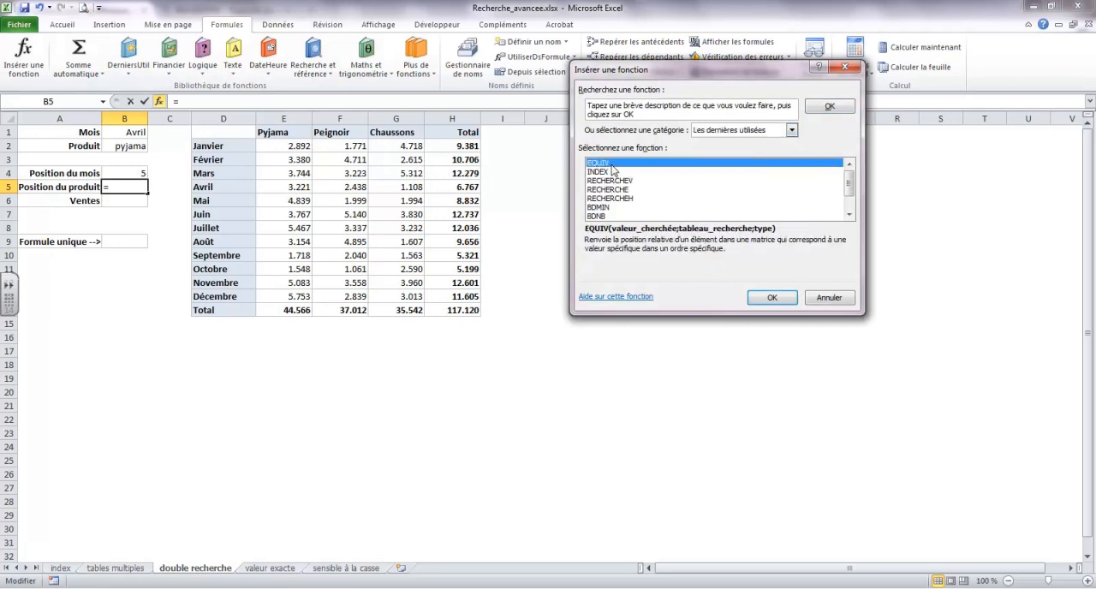
{"action": "double_click", "coordinate": [613, 163]}
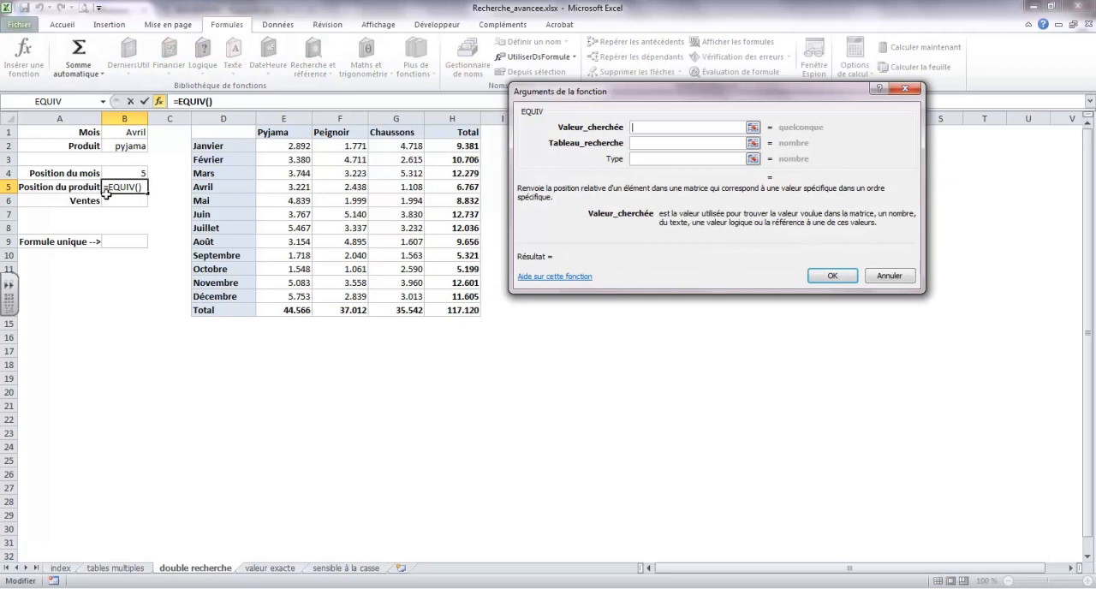
{"action": "left_click", "coordinate": [123, 147]}
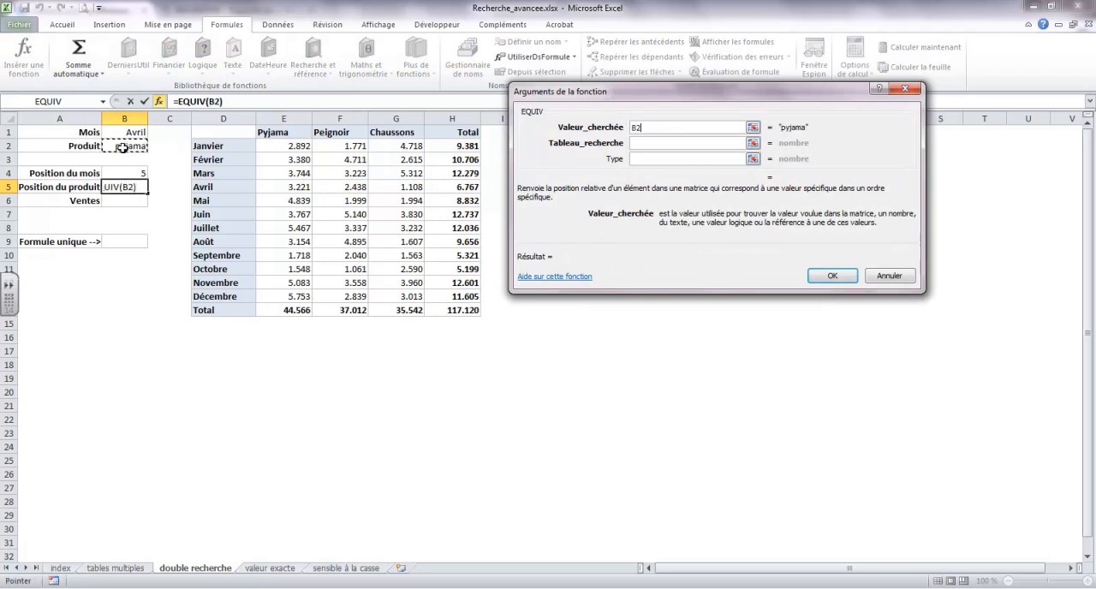
{"action": "left_click", "coordinate": [650, 143]}
{"action": "type", "text": "ListeProduit"}
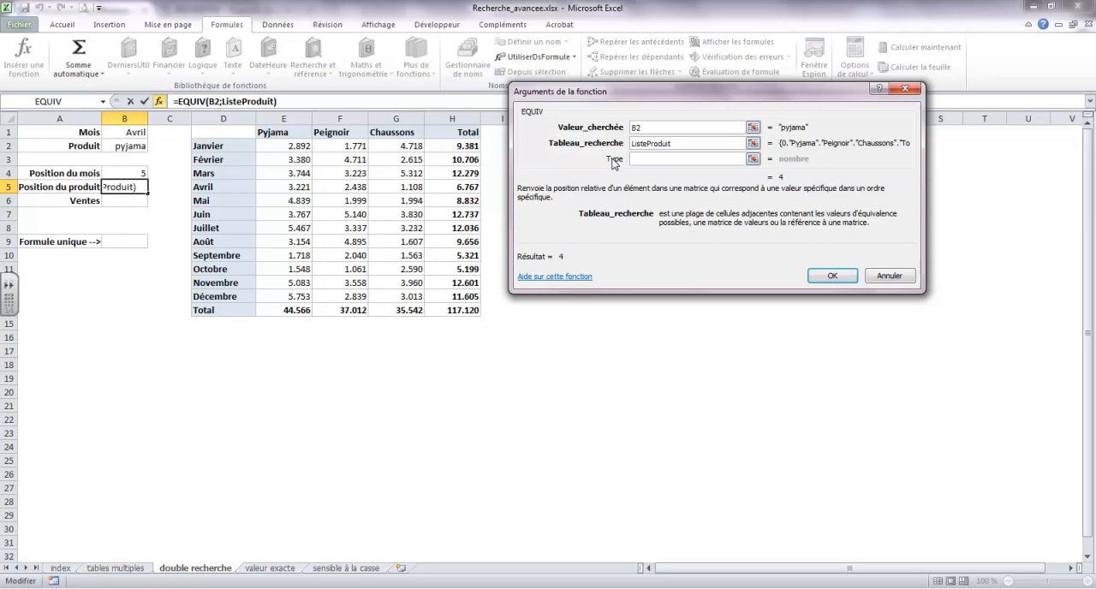
{"action": "key", "text": "Tab"}
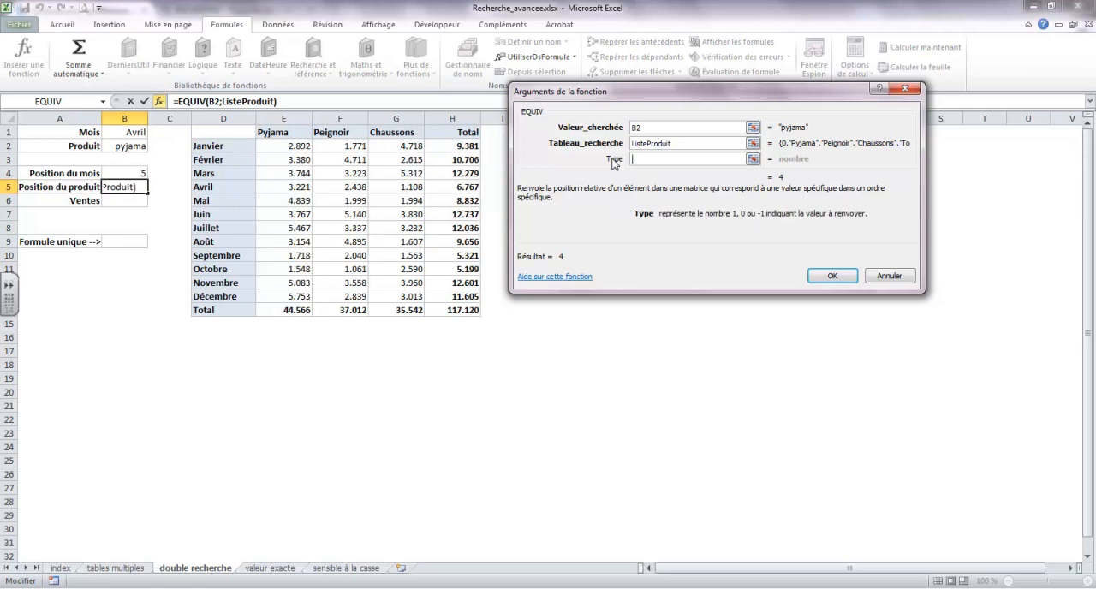
{"action": "type", "text": "0"}
{"action": "left_click", "coordinate": [829, 275]}
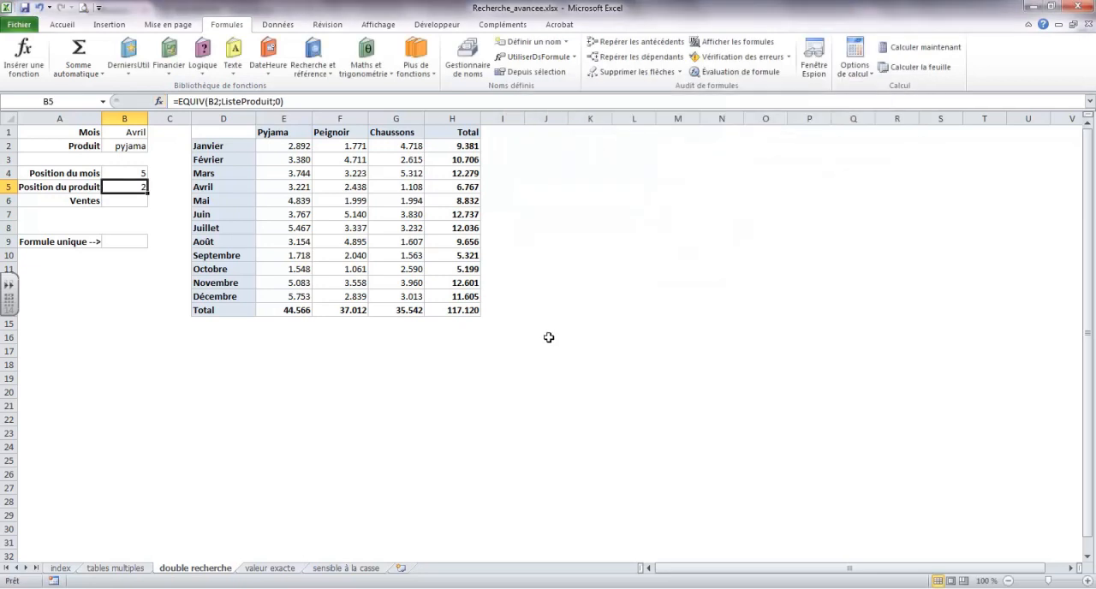
{"action": "left_click", "coordinate": [122, 201]}
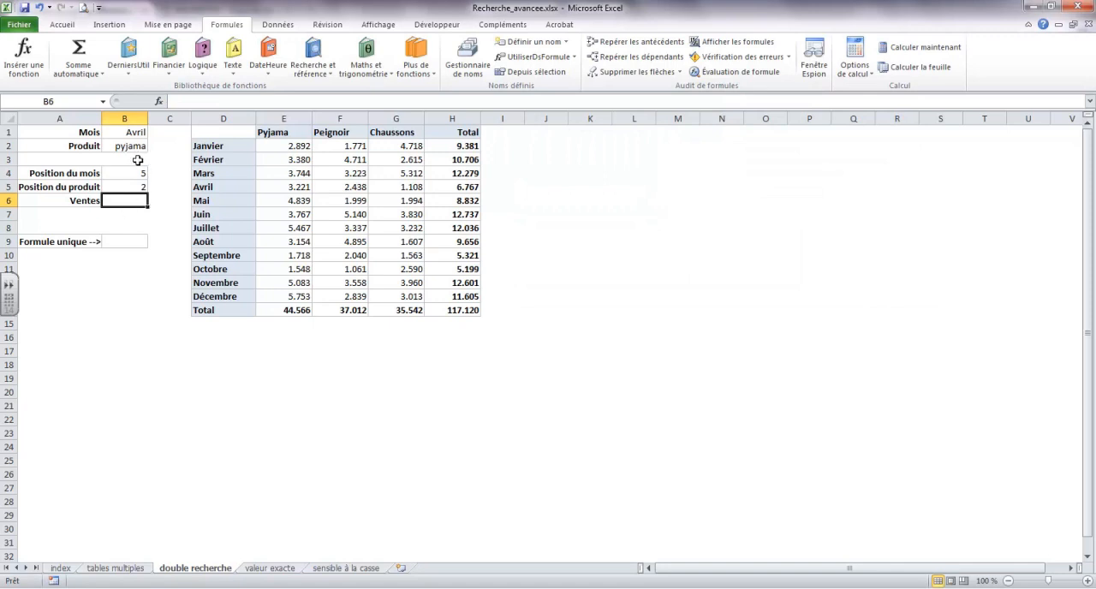
{"action": "left_click", "coordinate": [23, 58]}
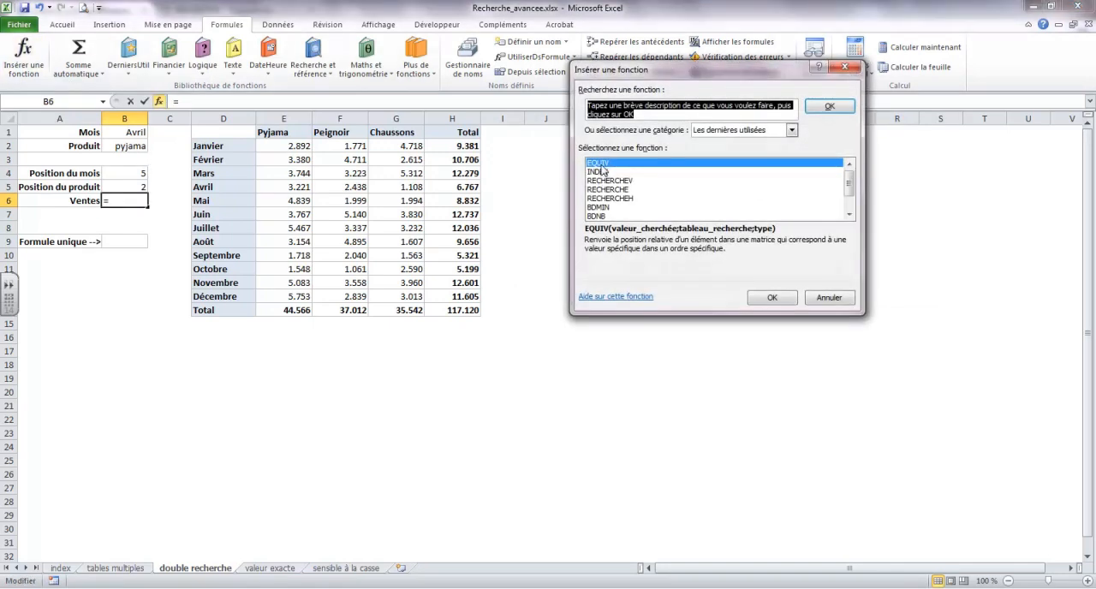
{"action": "double_click", "coordinate": [599, 163]}
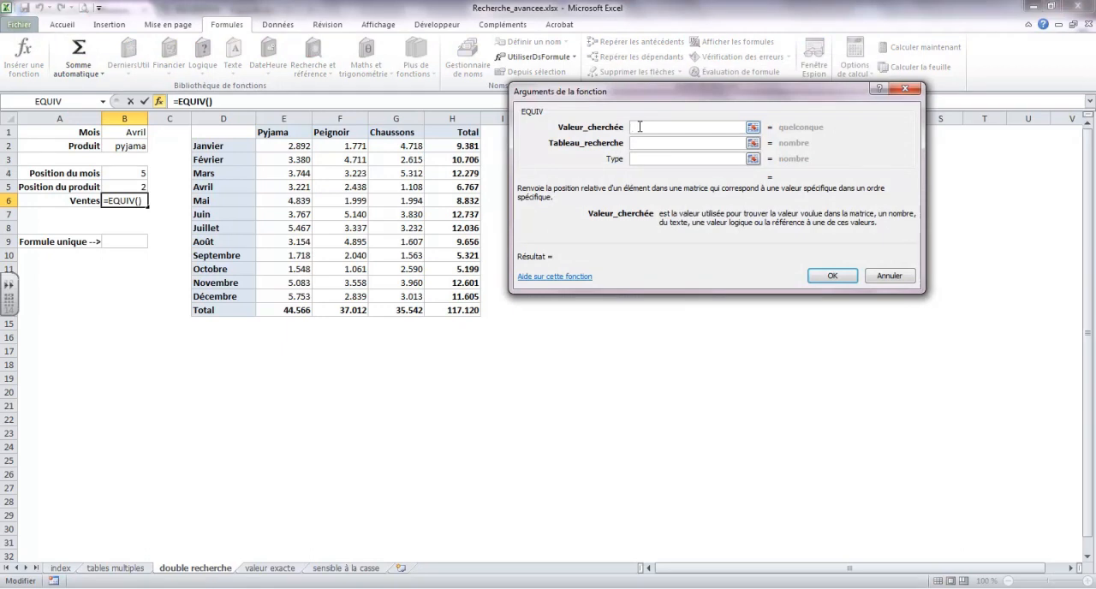
{"action": "left_click", "coordinate": [895, 276]}
Step: Enter an INDEX function in the Ventes cell B6 using Table, row B4 and column B5, and check it against the Avril Pyjama cell
{"action": "left_click", "coordinate": [24, 70]}
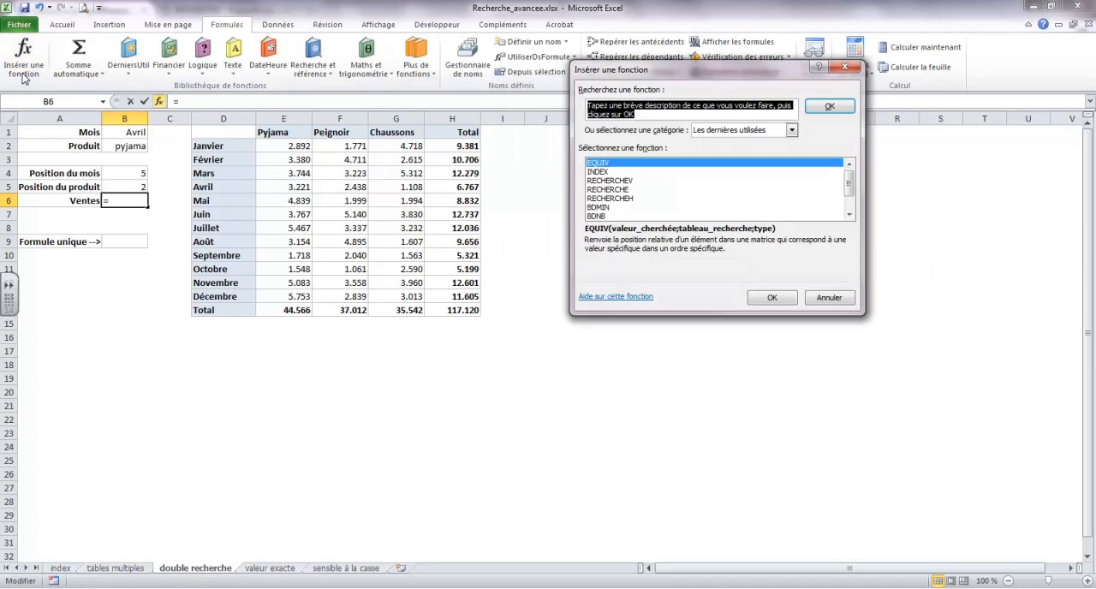
{"action": "double_click", "coordinate": [597, 172]}
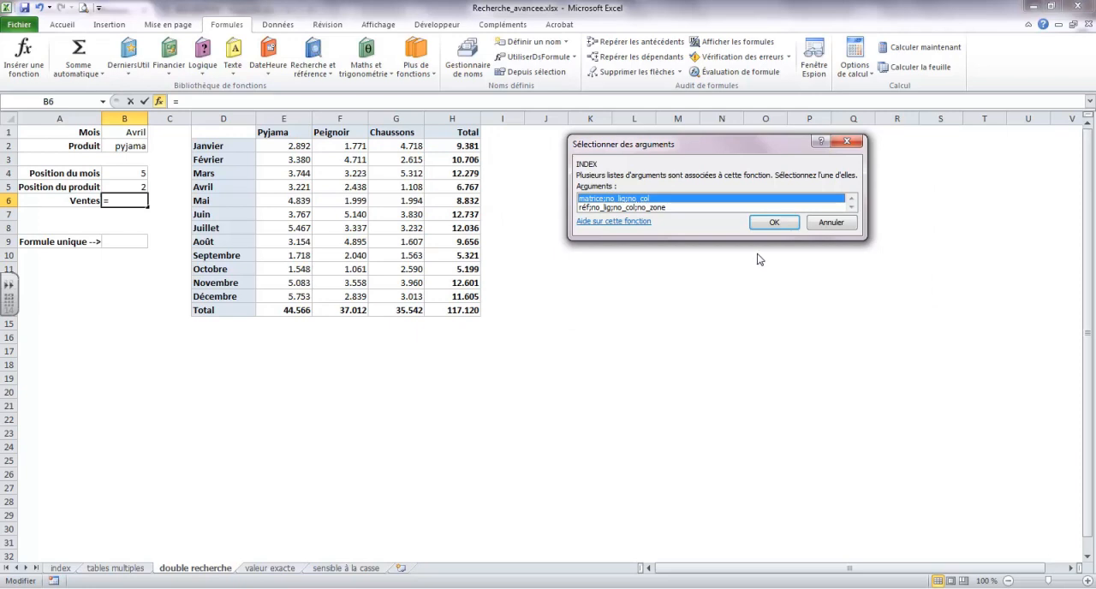
{"action": "left_click", "coordinate": [773, 224]}
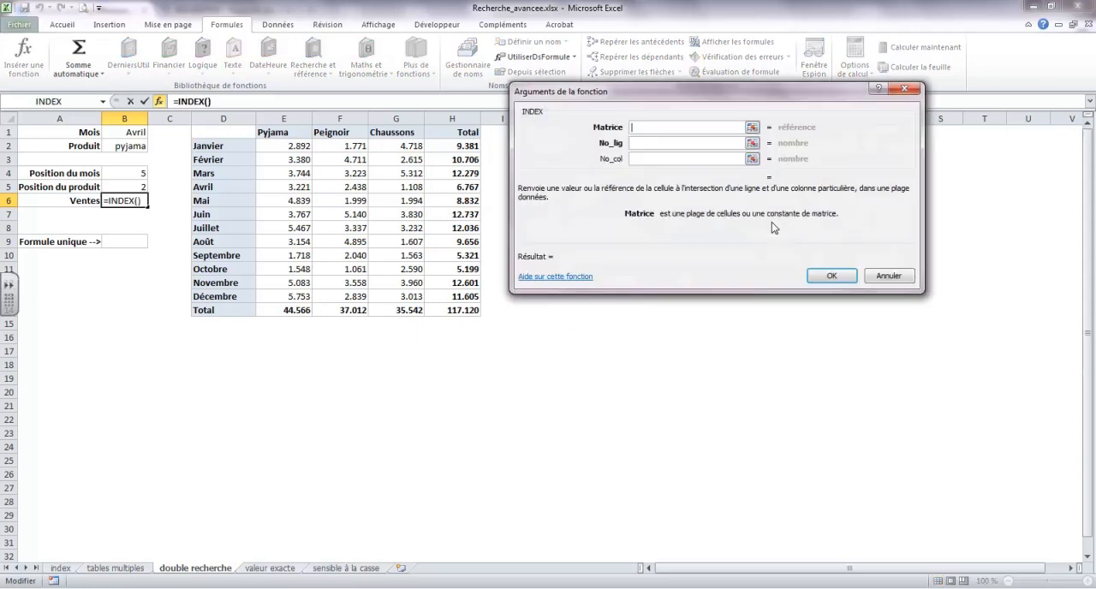
{"action": "type", "text": "Table"}
{"action": "key", "text": "Tab"}
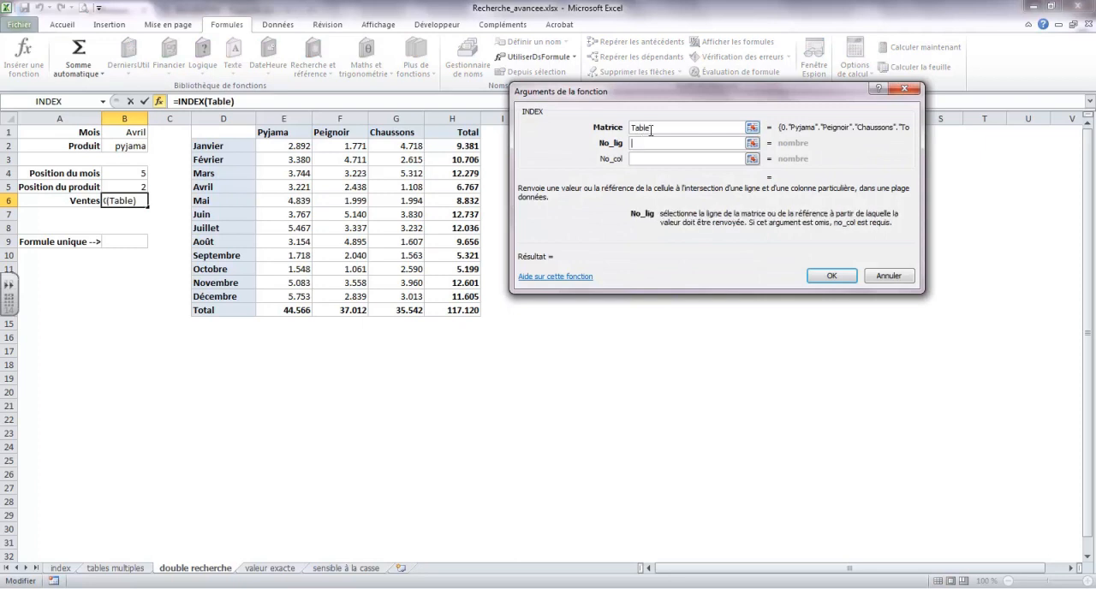
{"action": "left_click", "coordinate": [125, 172]}
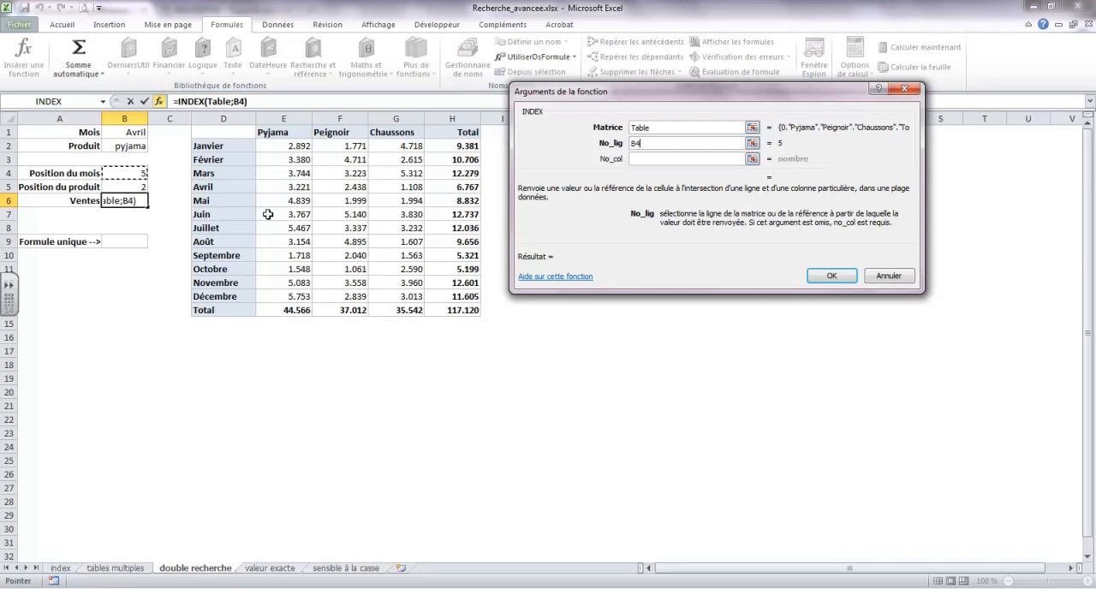
{"action": "left_click", "coordinate": [647, 159]}
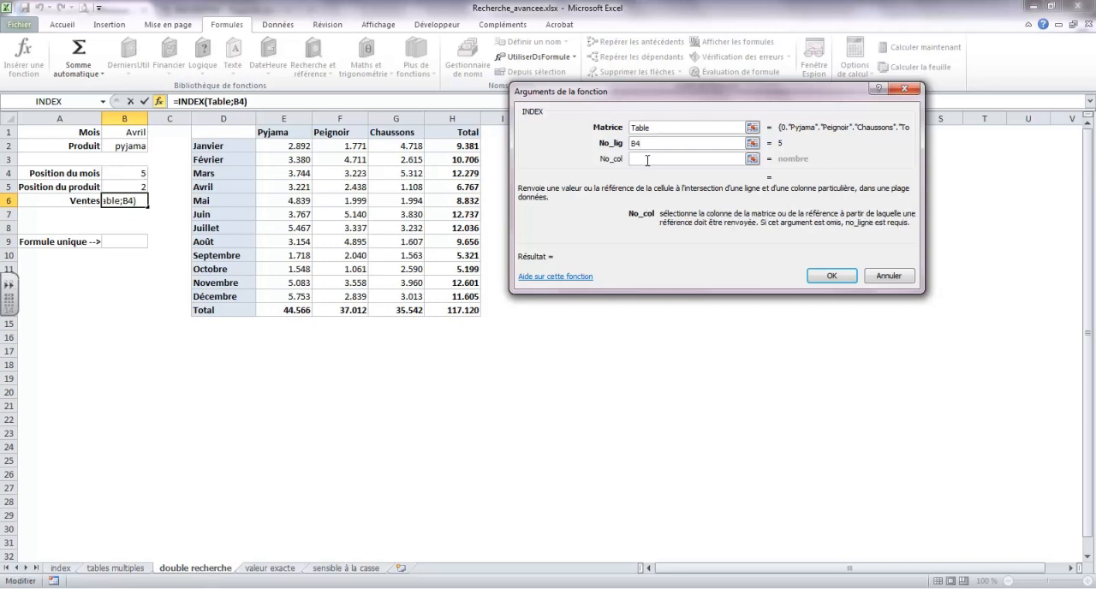
{"action": "left_click", "coordinate": [133, 187]}
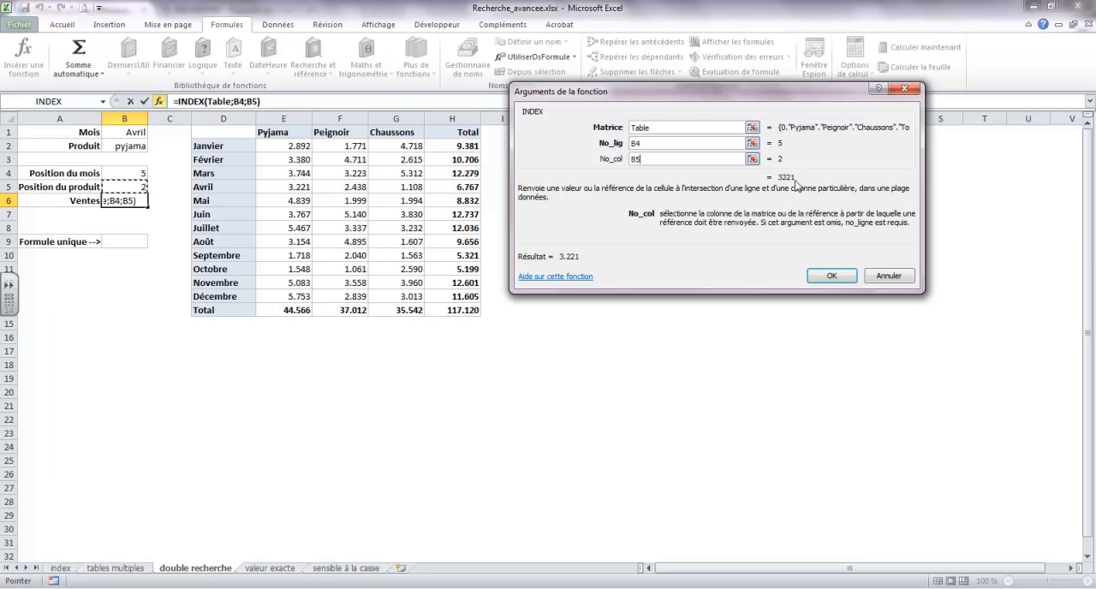
{"action": "left_click", "coordinate": [830, 275]}
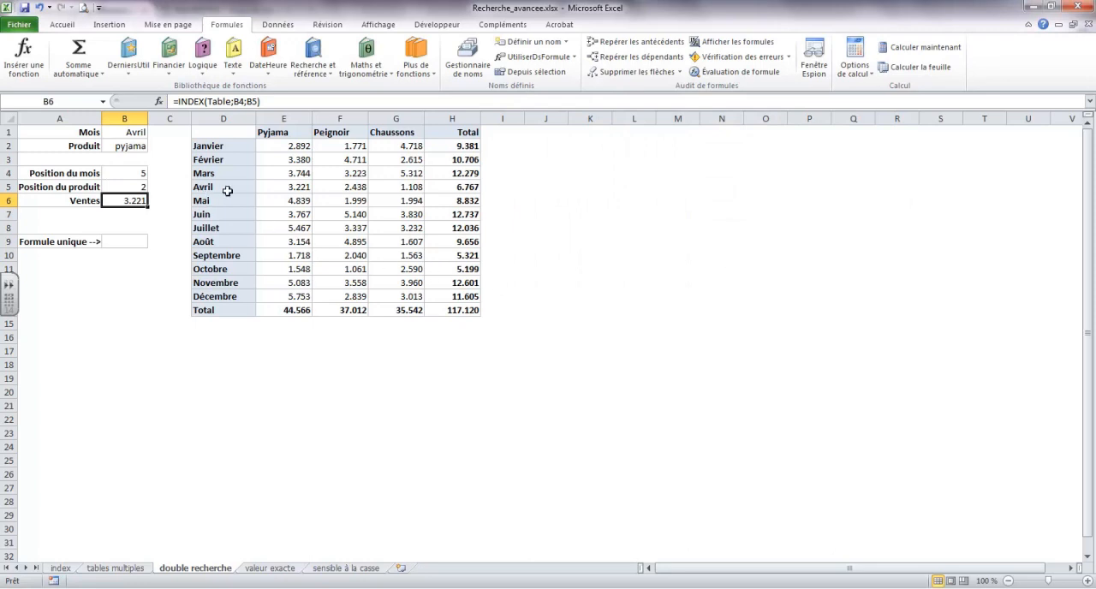
{"action": "left_click", "coordinate": [298, 188]}
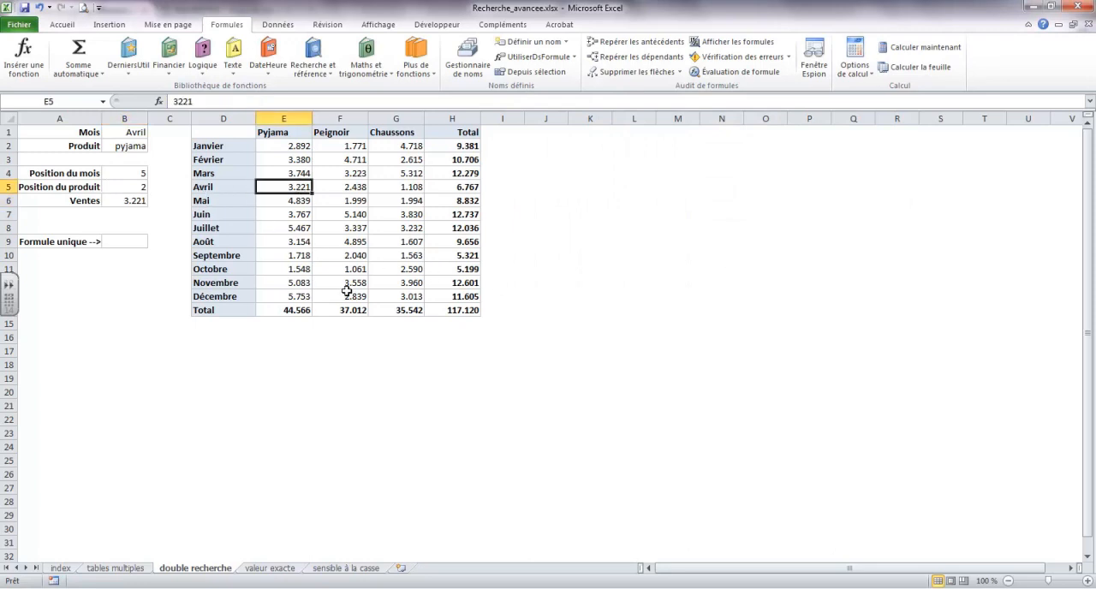
Step: Set the Produit cell B2 to chaussons and check the Ventes result against the Avril Chaussons cell
{"action": "left_click", "coordinate": [126, 147]}
{"action": "type", "text": "chaussons"}
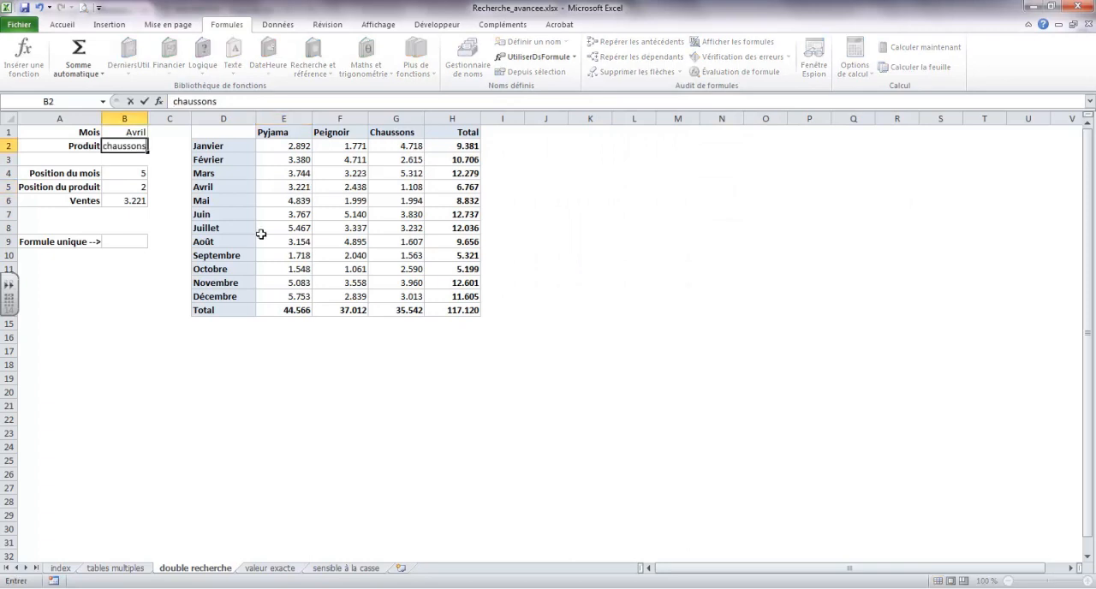
{"action": "key", "text": "Return"}
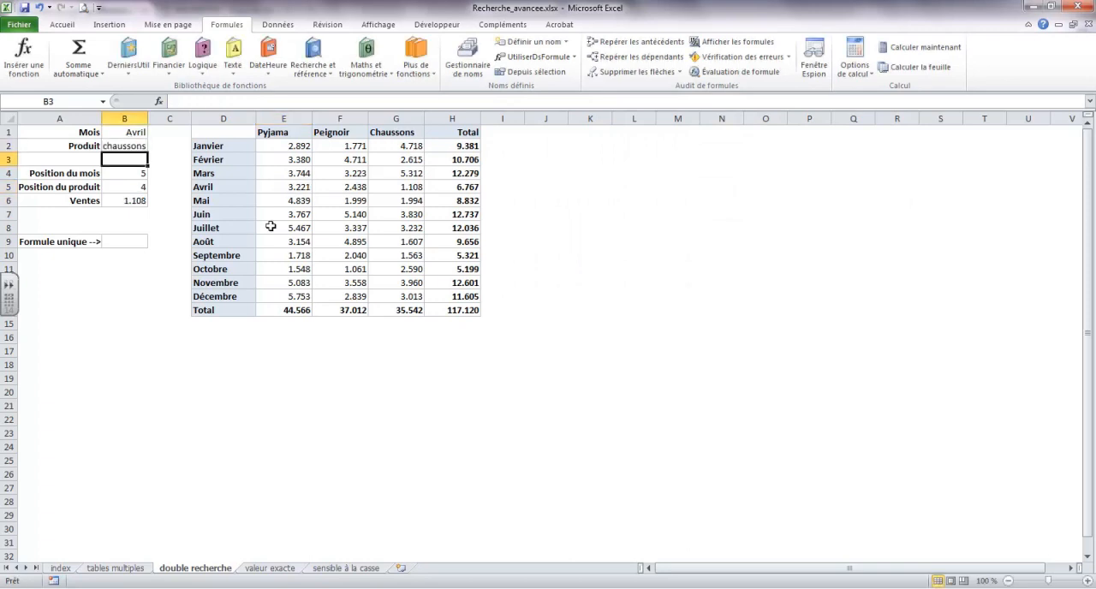
{"action": "left_click", "coordinate": [403, 187]}
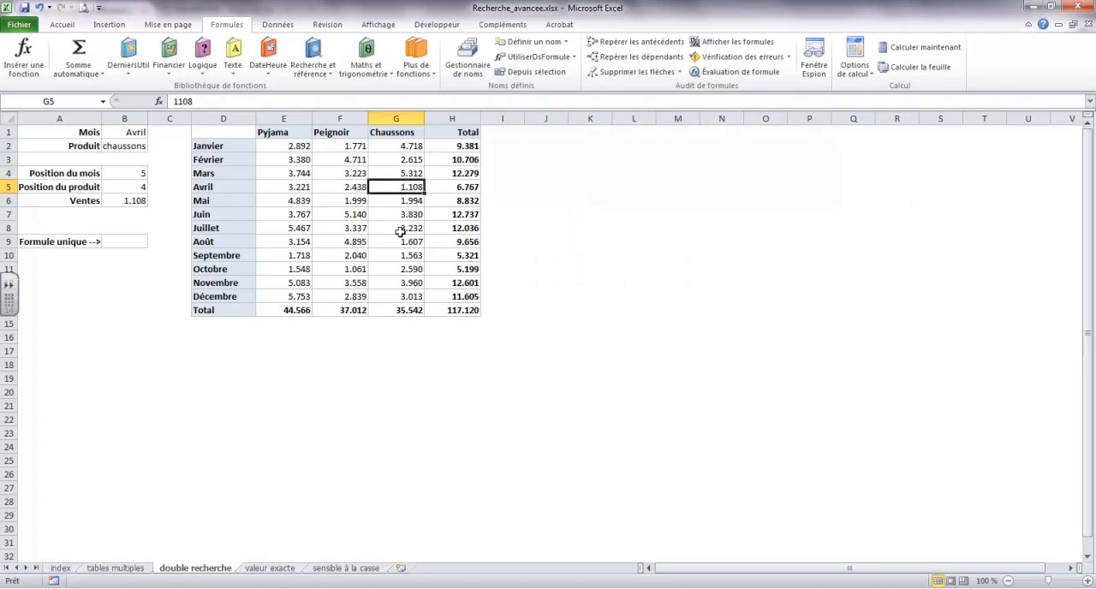
Step: Set the Mois cell B1 to décembre and check the Ventes result against the Décembre Chaussons cell
{"action": "left_click", "coordinate": [127, 135]}
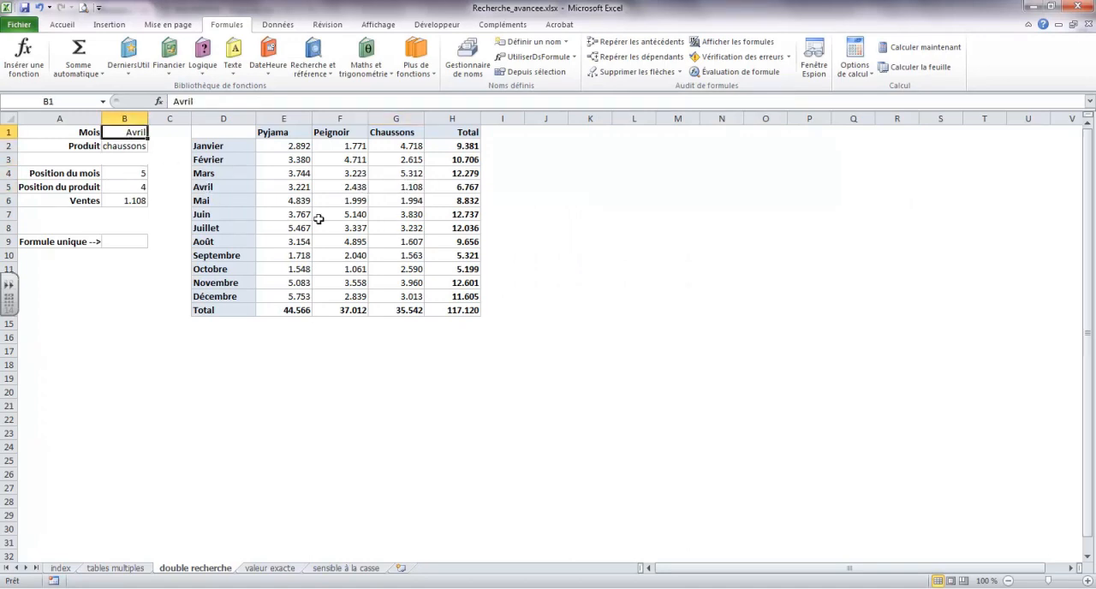
{"action": "type", "text": "décembre"}
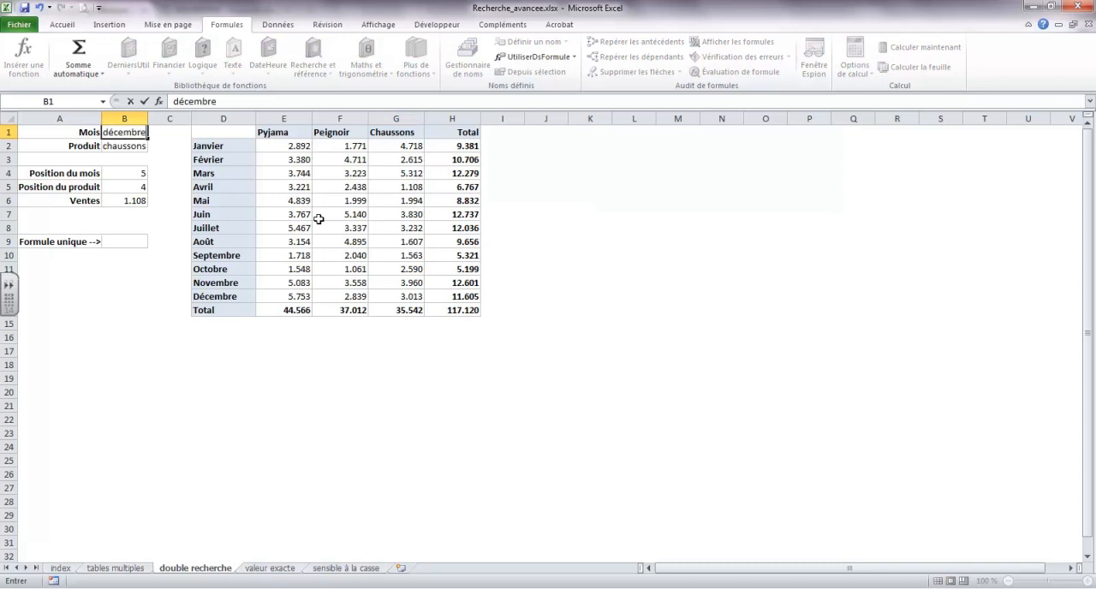
{"action": "key", "text": "Return"}
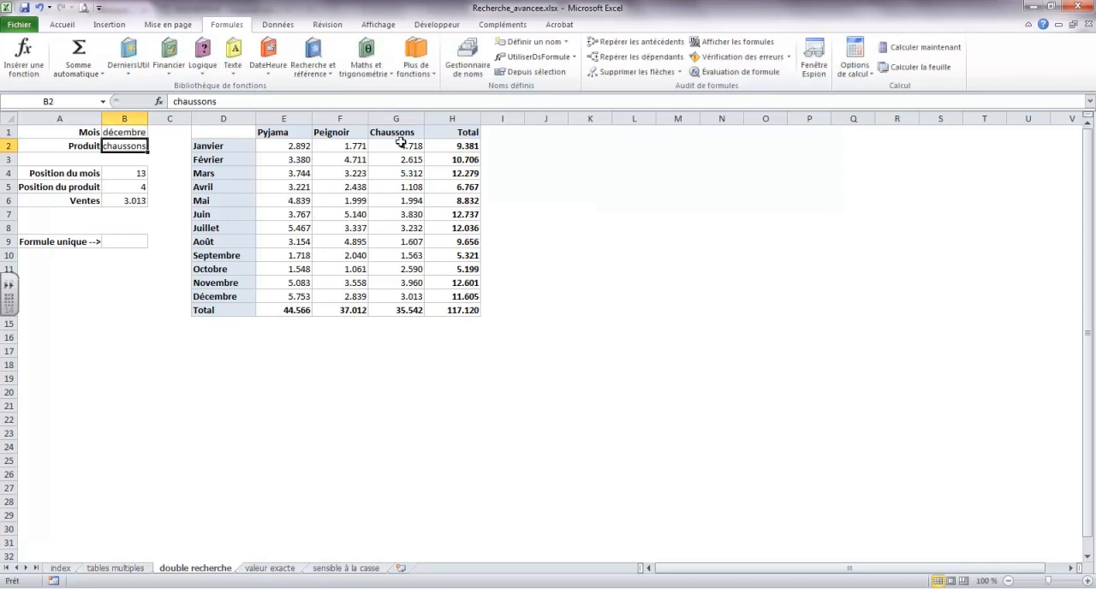
{"action": "left_click", "coordinate": [416, 301]}
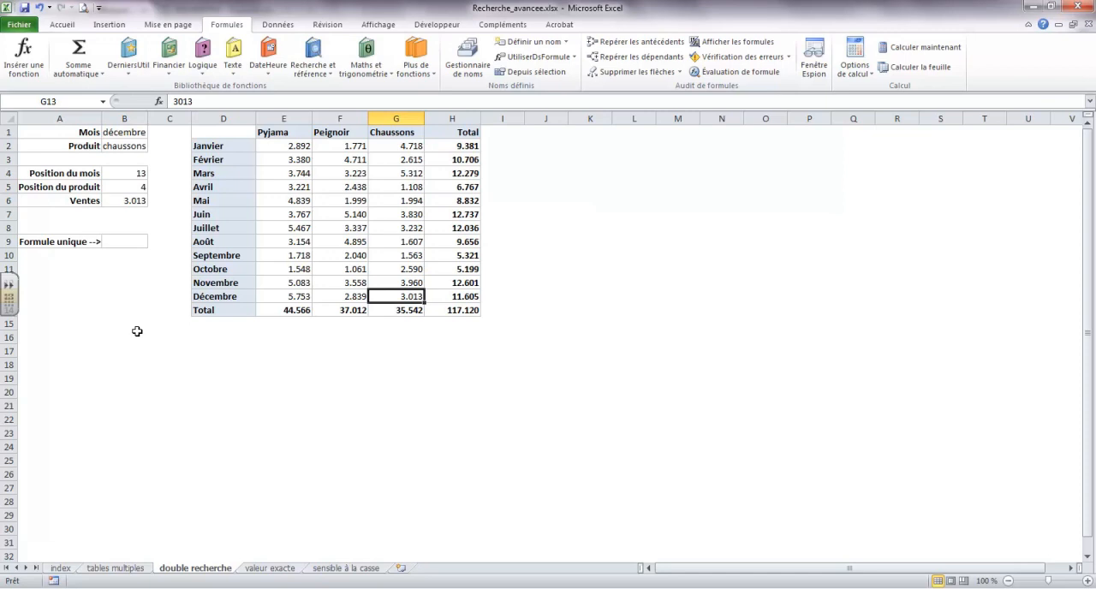
Step: Review the formulas in B4 and B6, and start an INDEX function in B9 using the matrice;no_lig;no_col form with table as Matrice
{"action": "left_click", "coordinate": [138, 176]}
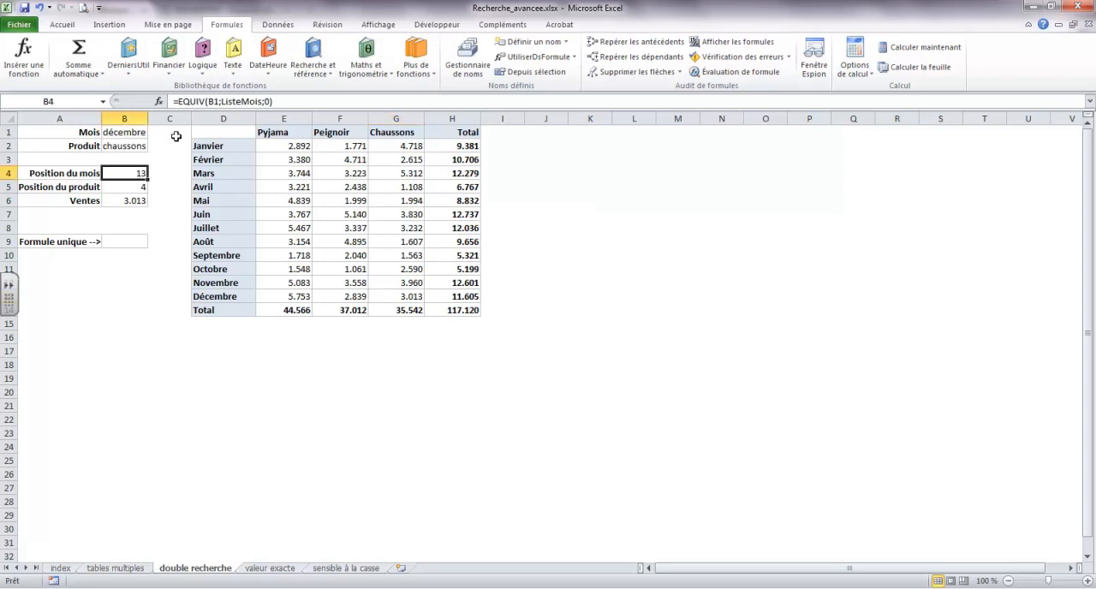
{"action": "left_click", "coordinate": [135, 200]}
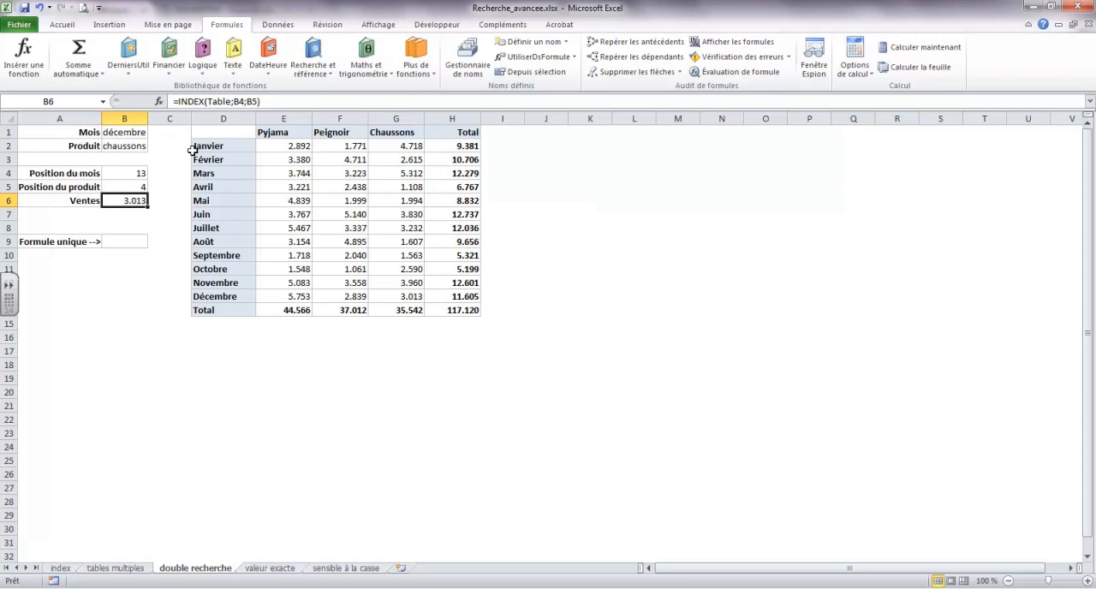
{"action": "left_click", "coordinate": [127, 242]}
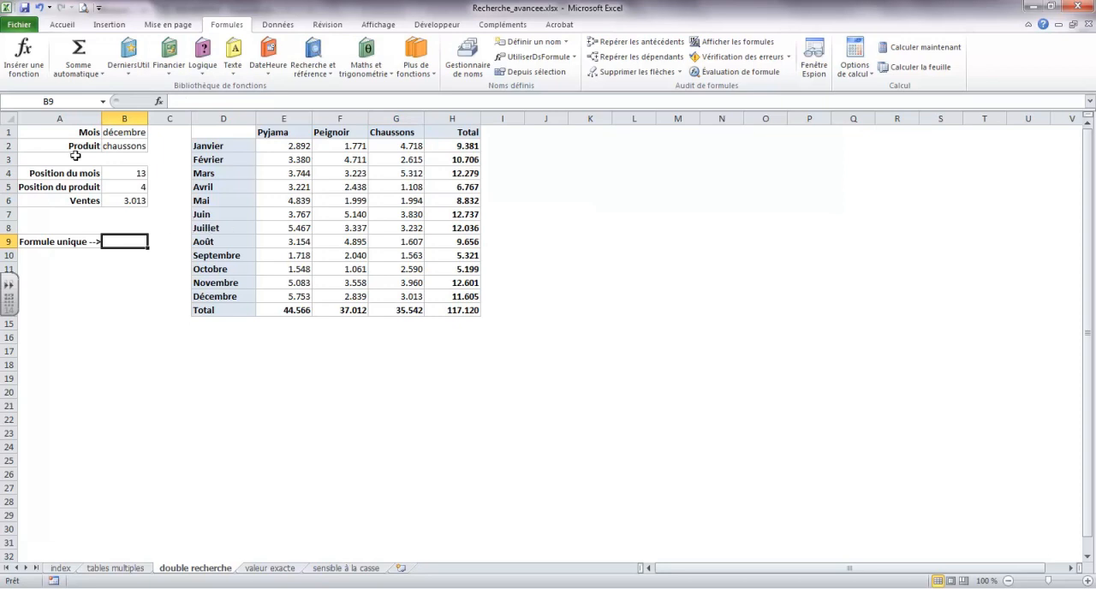
{"action": "left_click", "coordinate": [23, 53]}
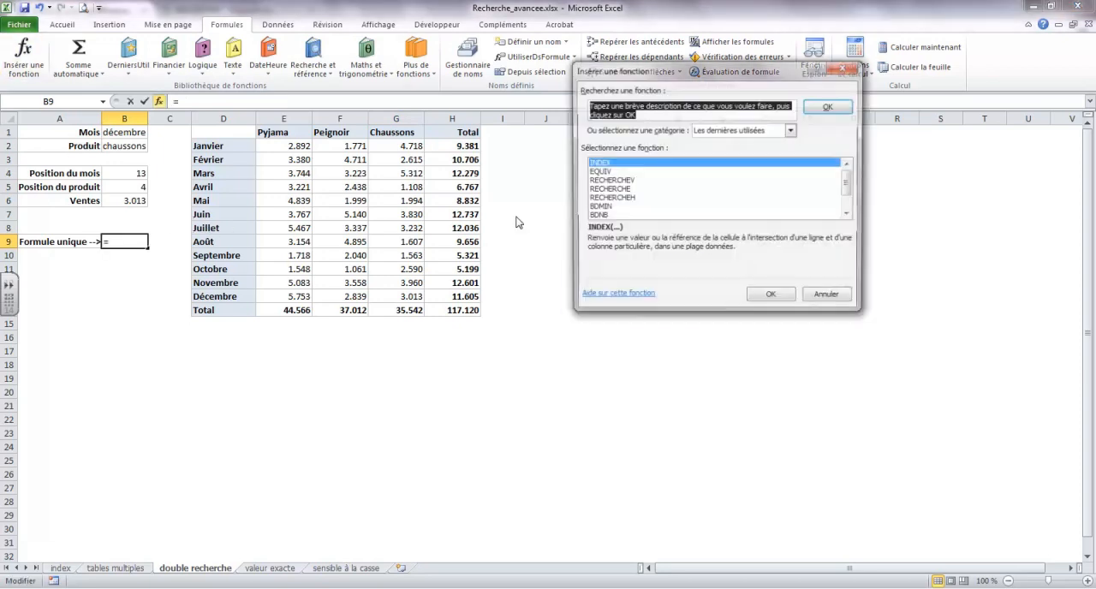
{"action": "left_click", "coordinate": [599, 164]}
{"action": "double_click", "coordinate": [599, 164]}
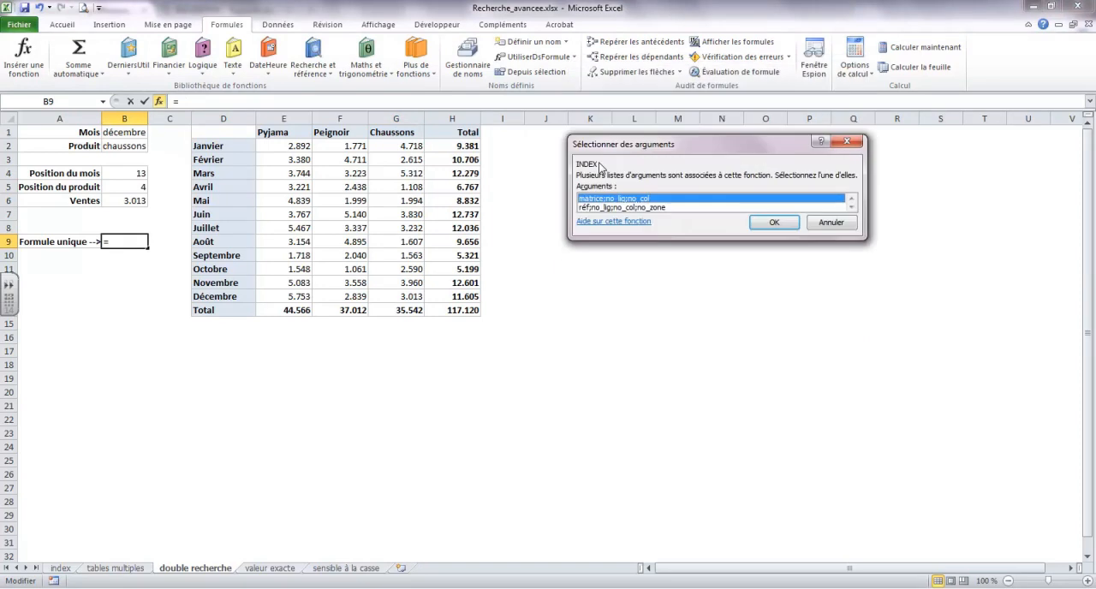
{"action": "left_click", "coordinate": [774, 223]}
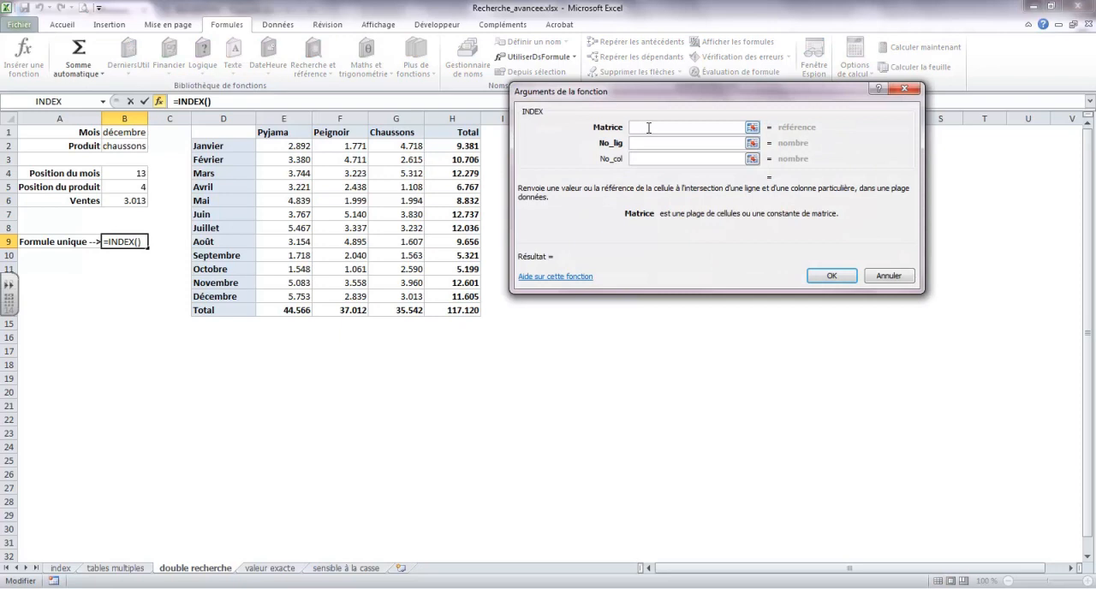
{"action": "type", "text": "table"}
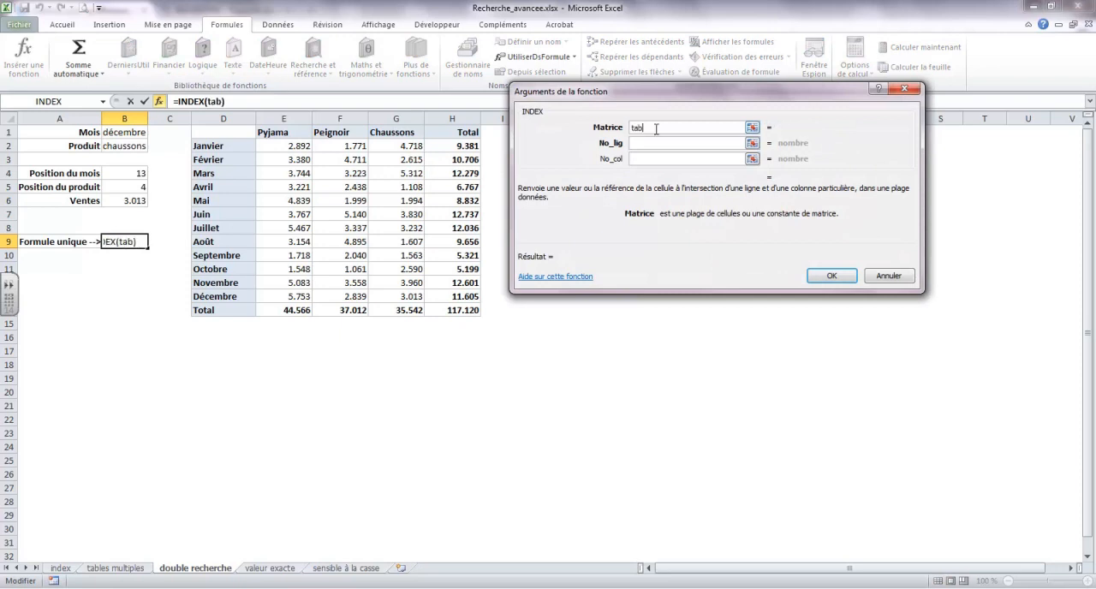
{"action": "key", "text": "Tab"}
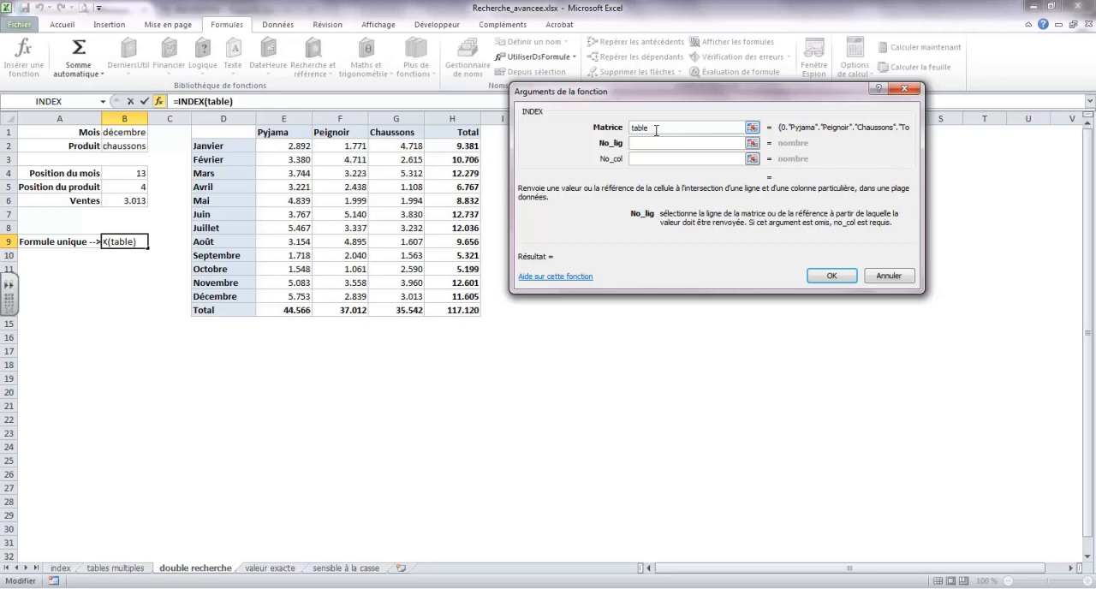
Step: Nest an EQUIV function as the INDEX row number, matching B1 in ListeMois with type 0, and return to the INDEX arguments
{"action": "left_click", "coordinate": [103, 101]}
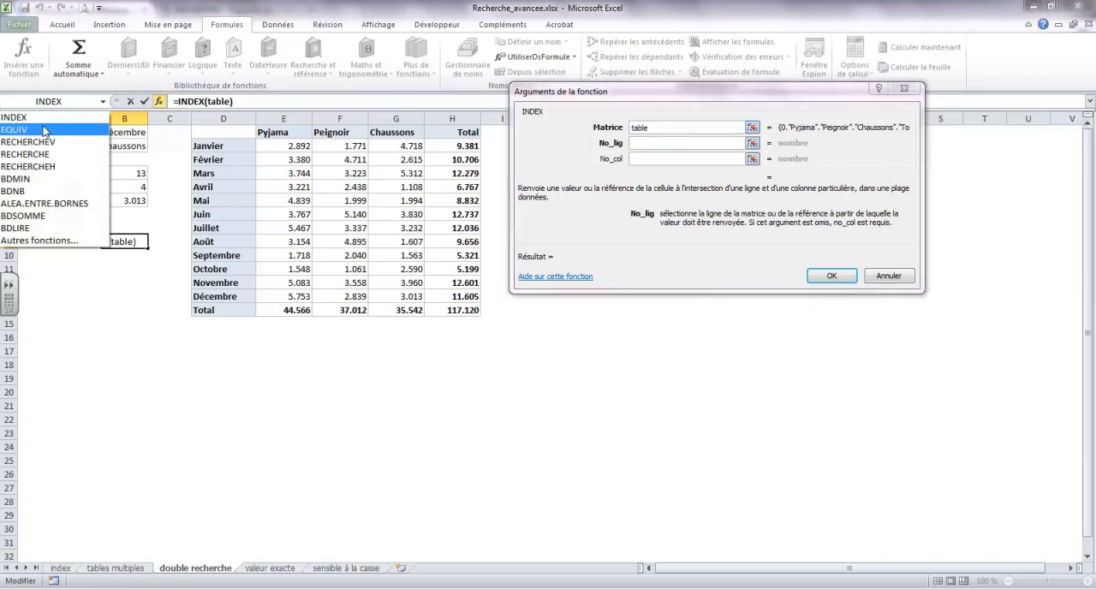
{"action": "left_click", "coordinate": [45, 130]}
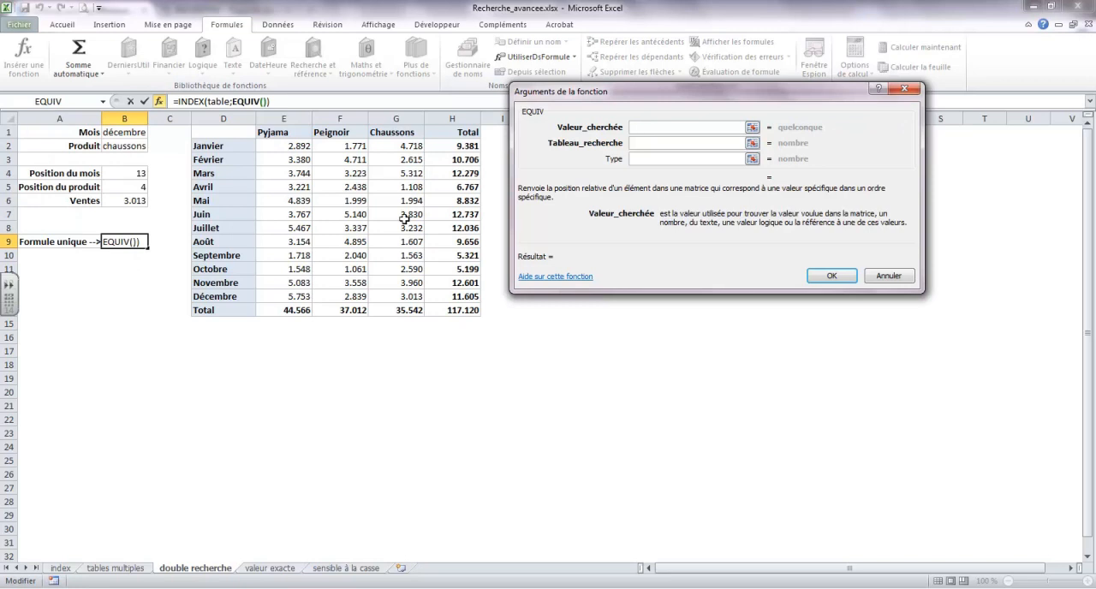
{"action": "left_click_drag", "start_coordinate": [600, 92], "coordinate": [639, 91]}
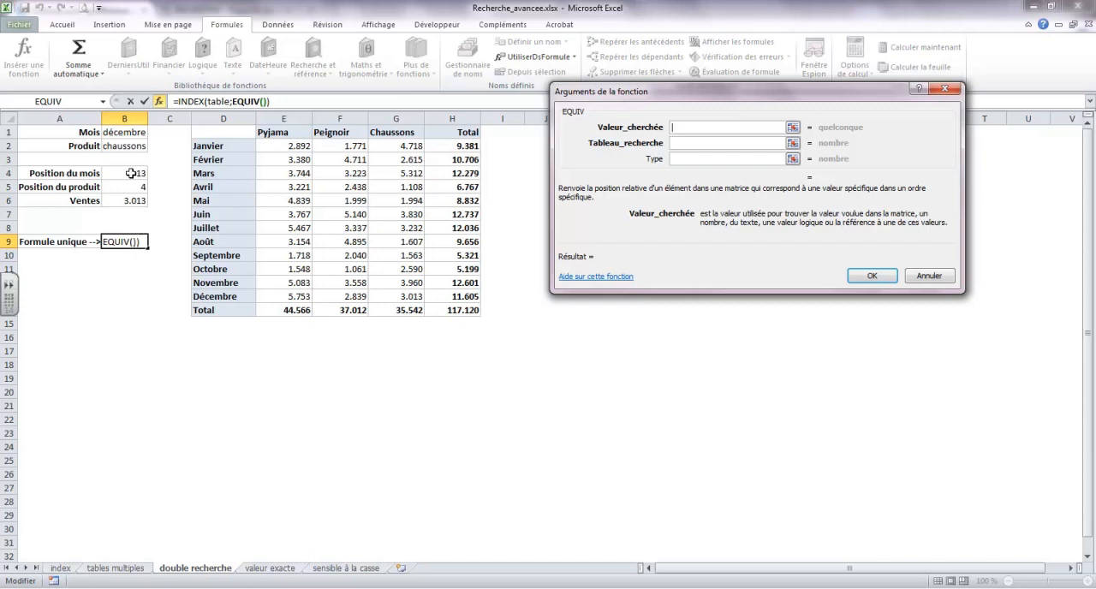
{"action": "left_click", "coordinate": [130, 133]}
{"action": "left_click", "coordinate": [690, 144]}
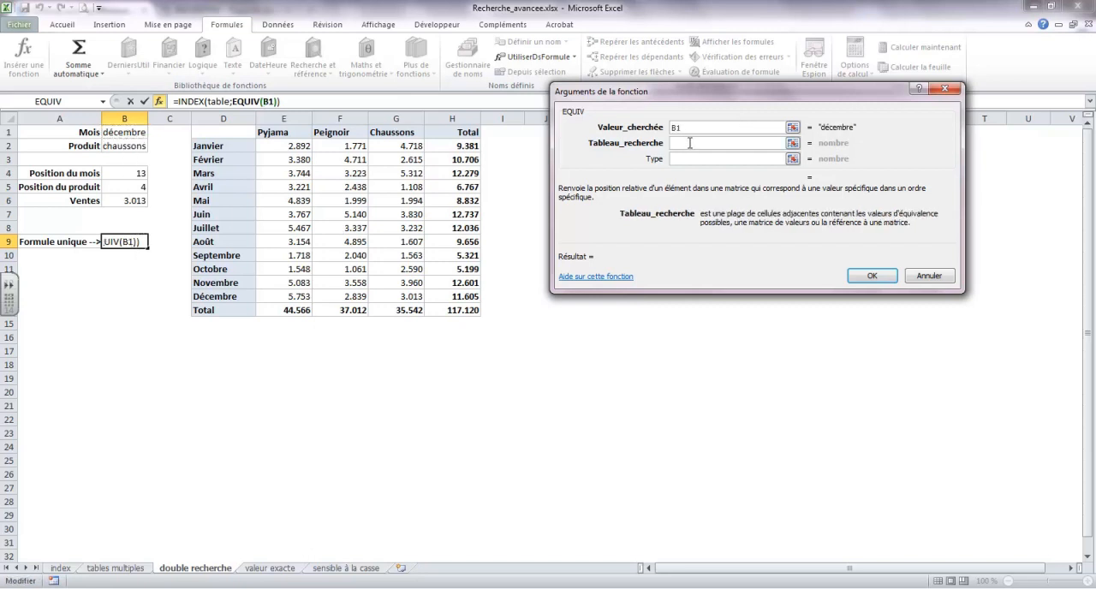
{"action": "type", "text": "Liste"}
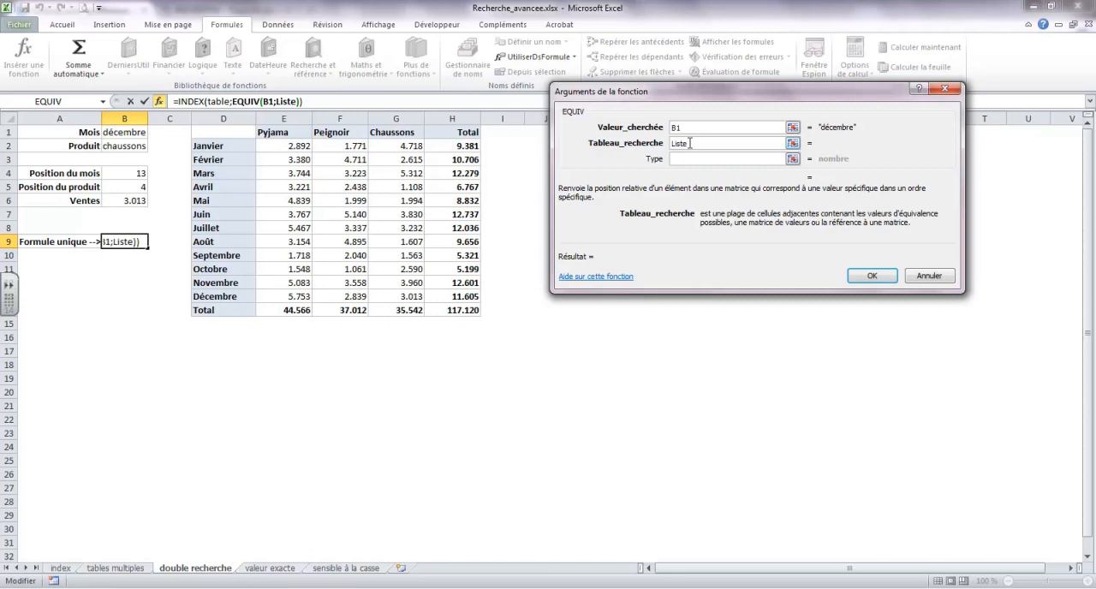
{"action": "type", "text": "Mois"}
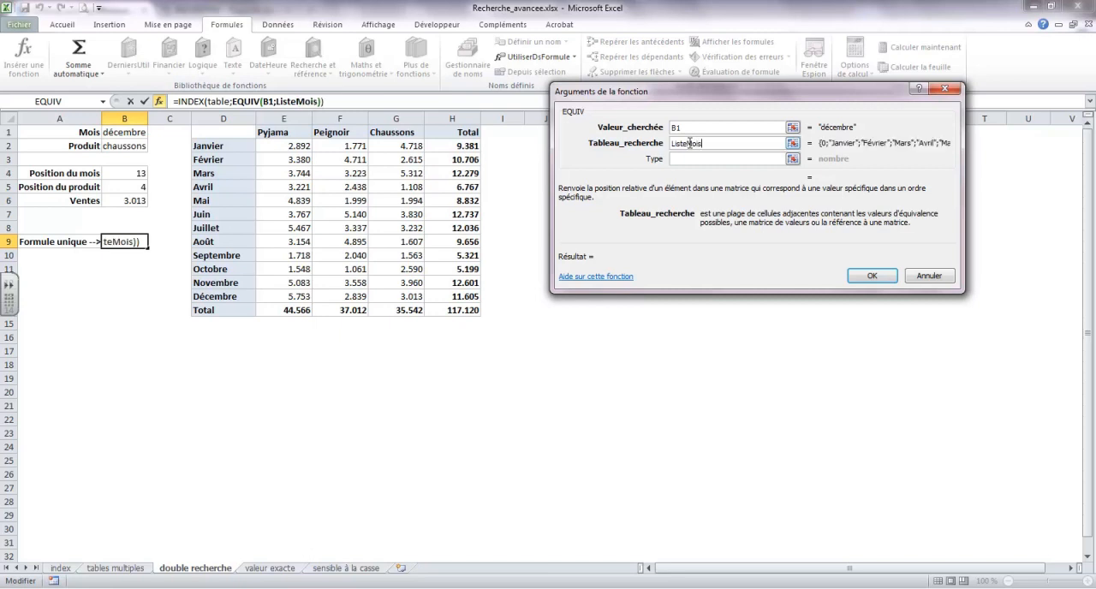
{"action": "key", "text": "Tab"}
{"action": "type", "text": "0"}
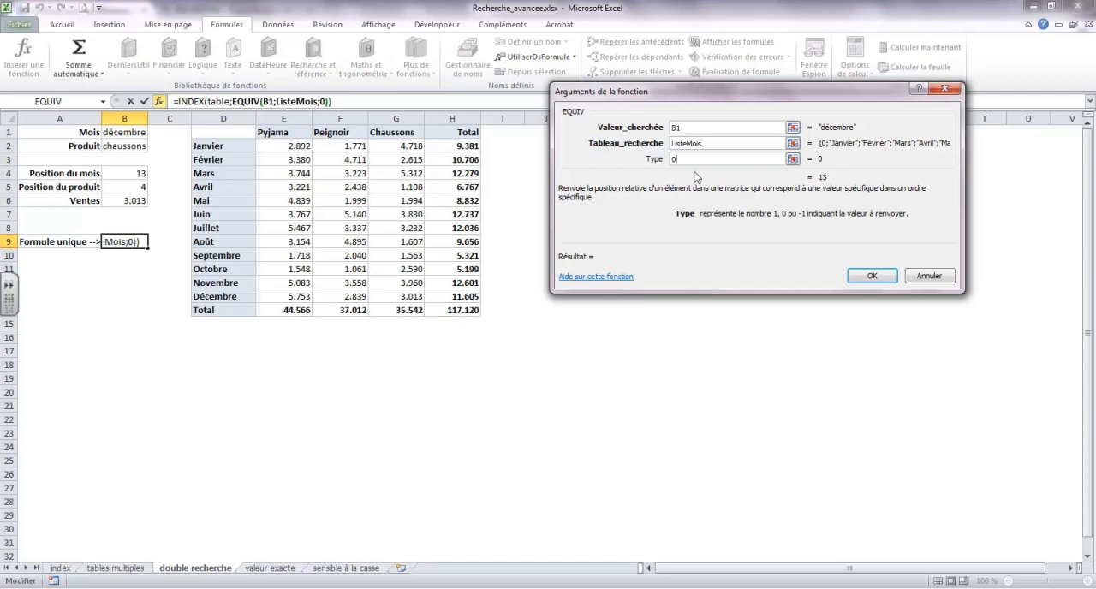
{"action": "left_click", "coordinate": [330, 101]}
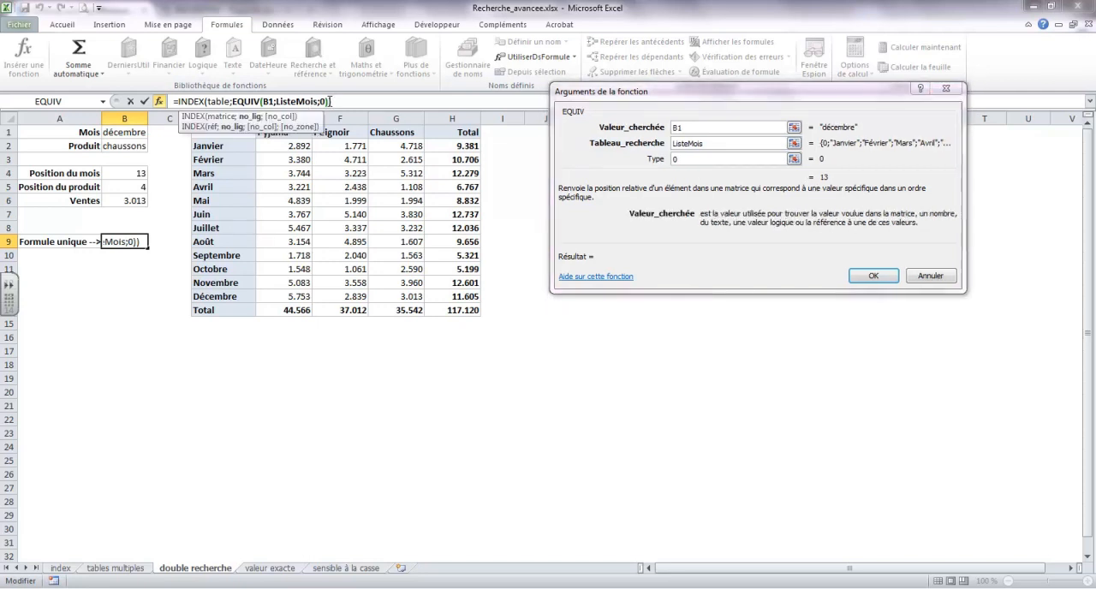
{"action": "type", "text": ")"}
{"action": "left_click", "coordinate": [342, 102]}
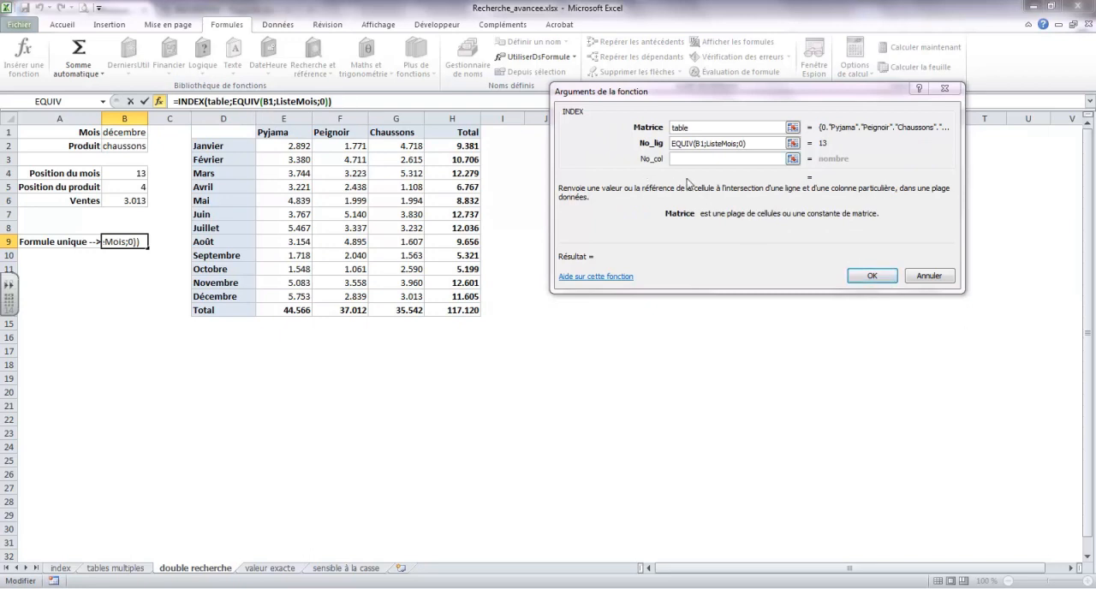
Step: Nest an EQUIV function as the INDEX column number, matching B2 in ListeProduit with type 0, and complete the formula in B9
{"action": "left_click", "coordinate": [688, 157]}
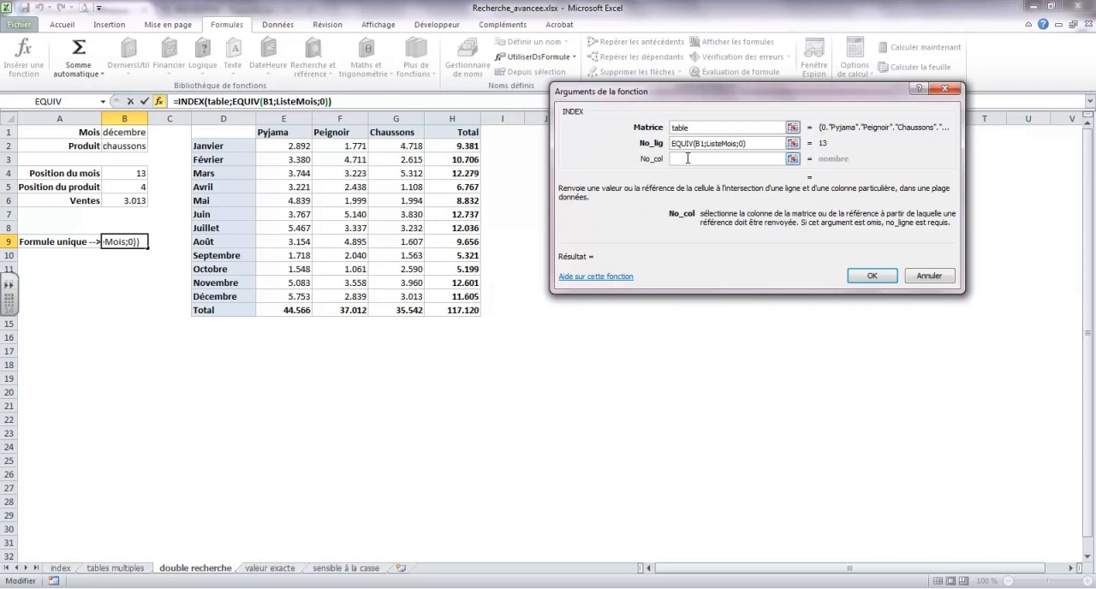
{"action": "left_click", "coordinate": [103, 102]}
{"action": "left_click", "coordinate": [54, 120]}
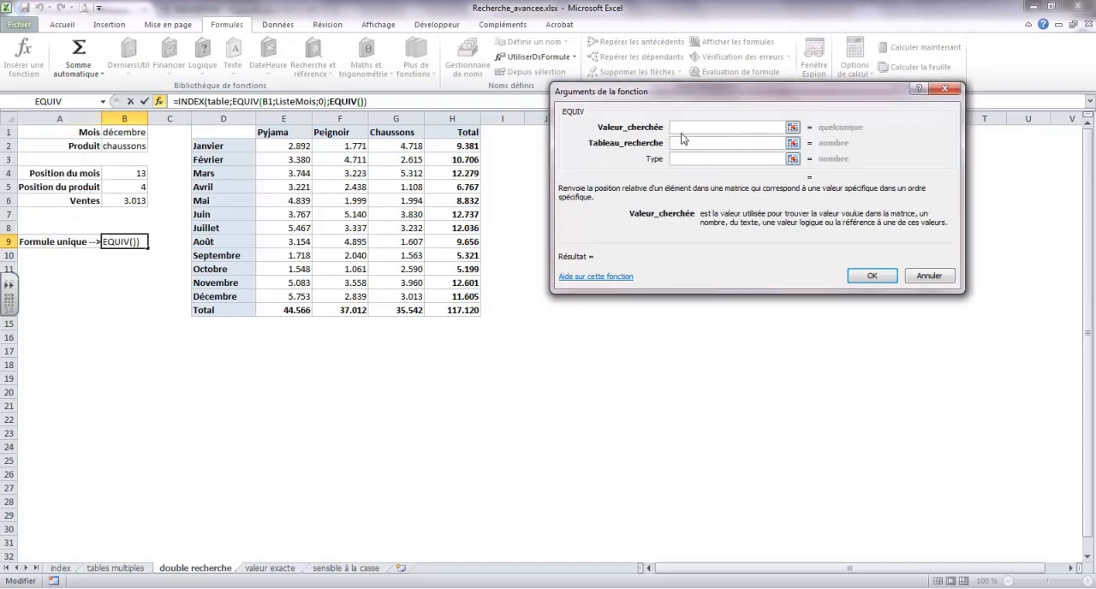
{"action": "left_click", "coordinate": [134, 149]}
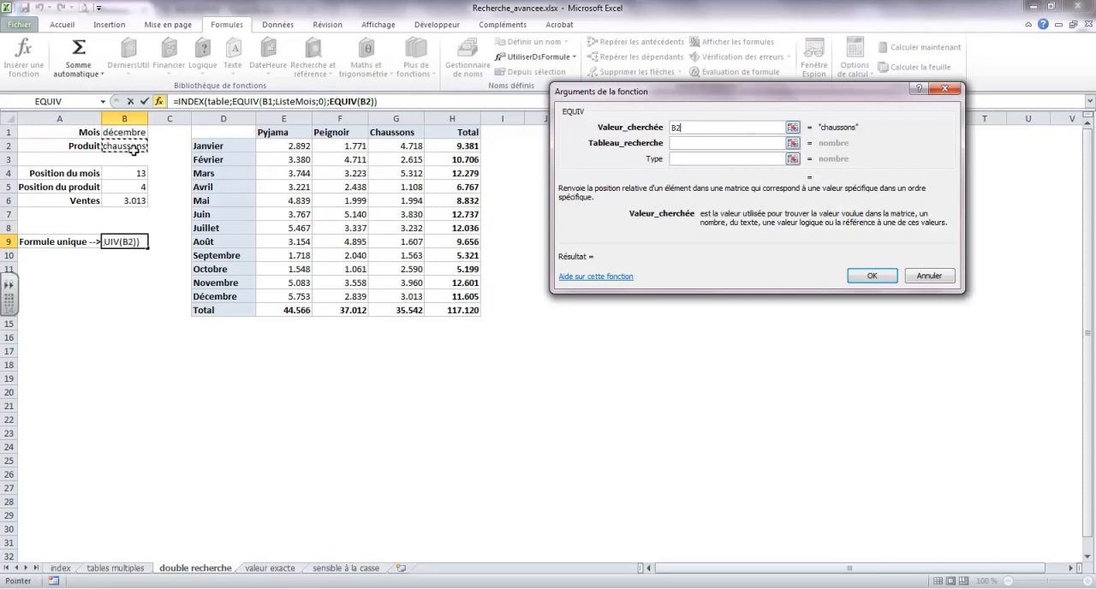
{"action": "type", "text": "ListePreod"}
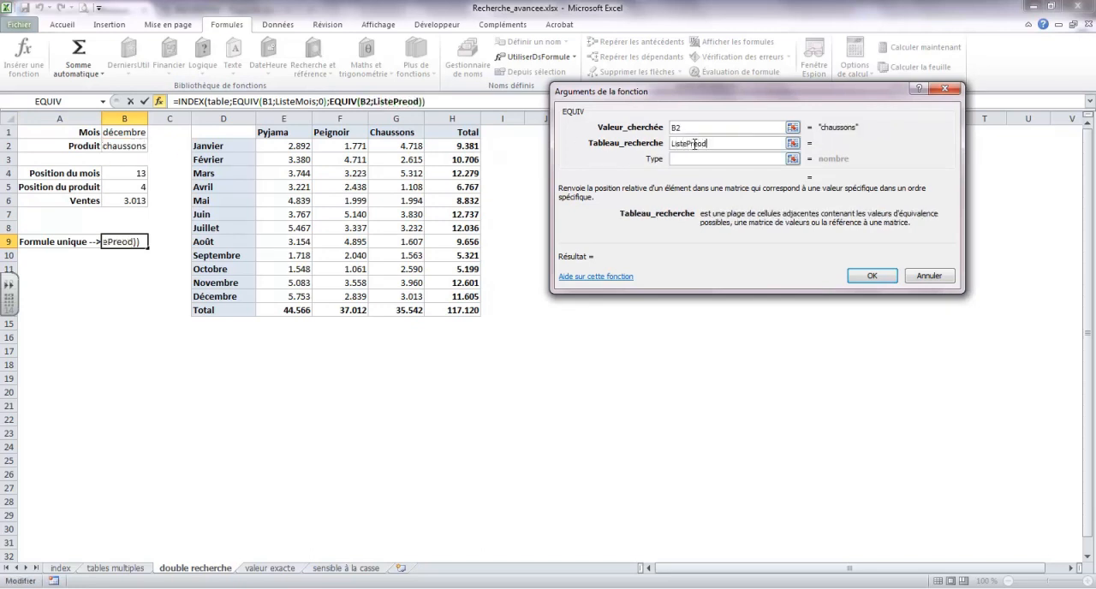
{"action": "key", "text": "BackSpace"}
{"action": "key", "text": "BackSpace"}
{"action": "key", "text": "BackSpace"}
{"action": "type", "text": "oduit"}
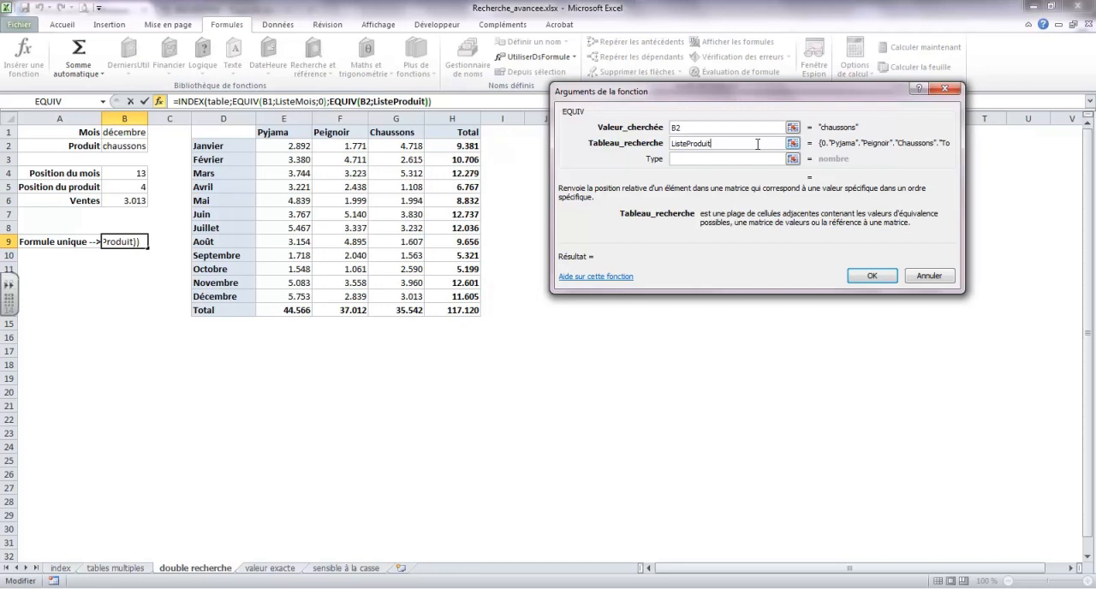
{"action": "left_click", "coordinate": [695, 159]}
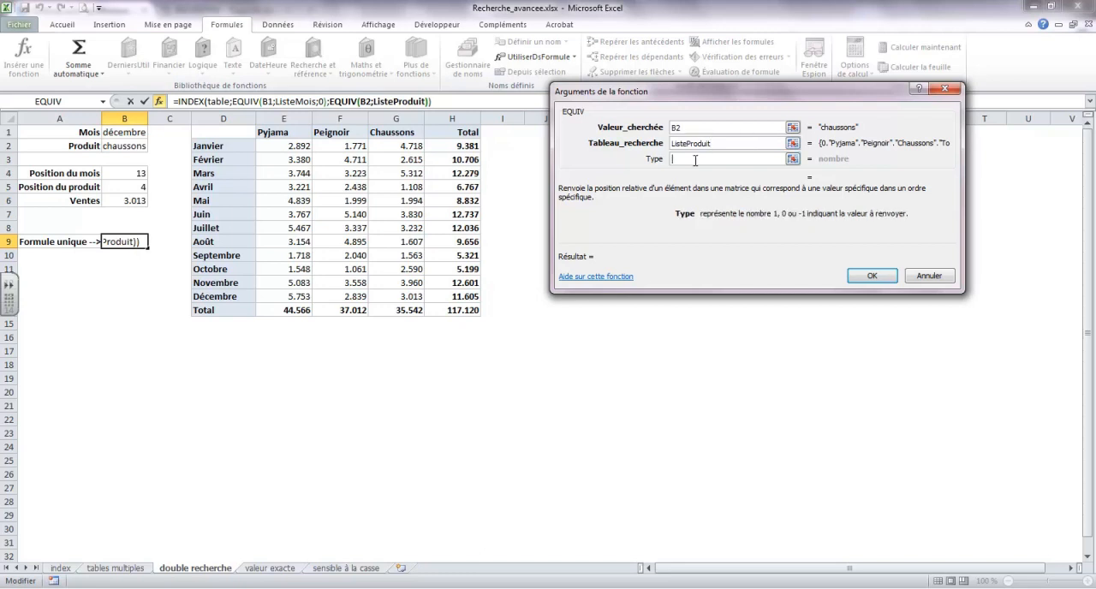
{"action": "type", "text": "0"}
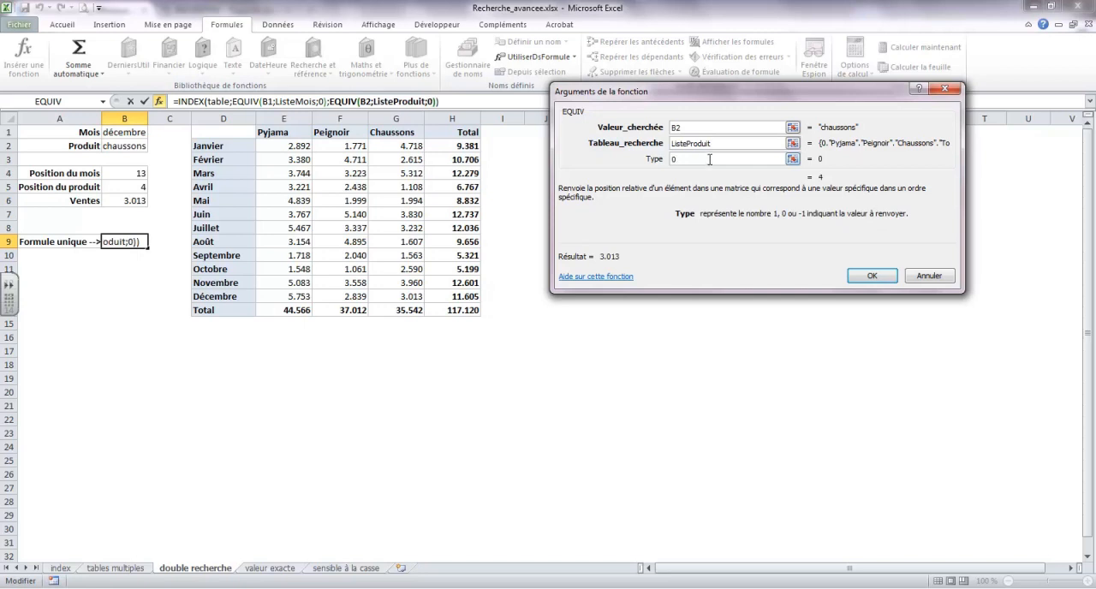
{"action": "left_click", "coordinate": [469, 101]}
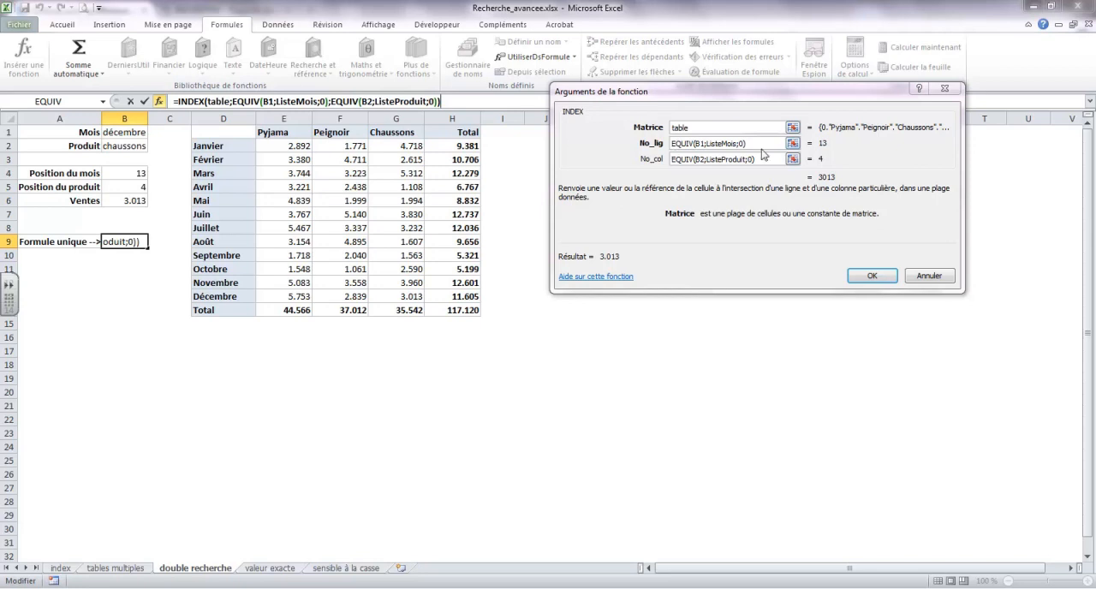
{"action": "left_click", "coordinate": [869, 278]}
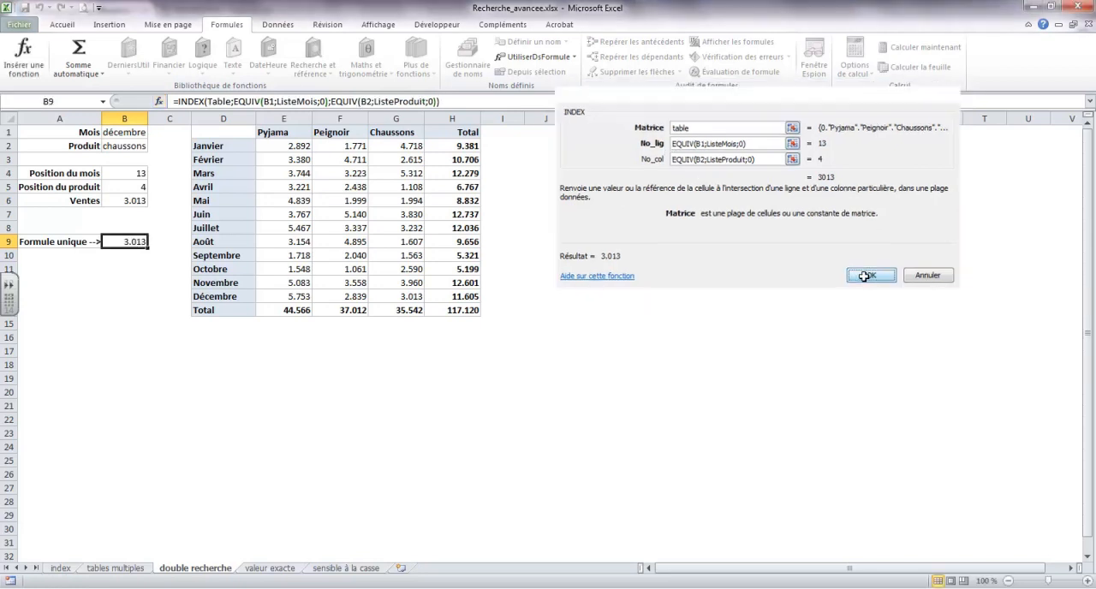